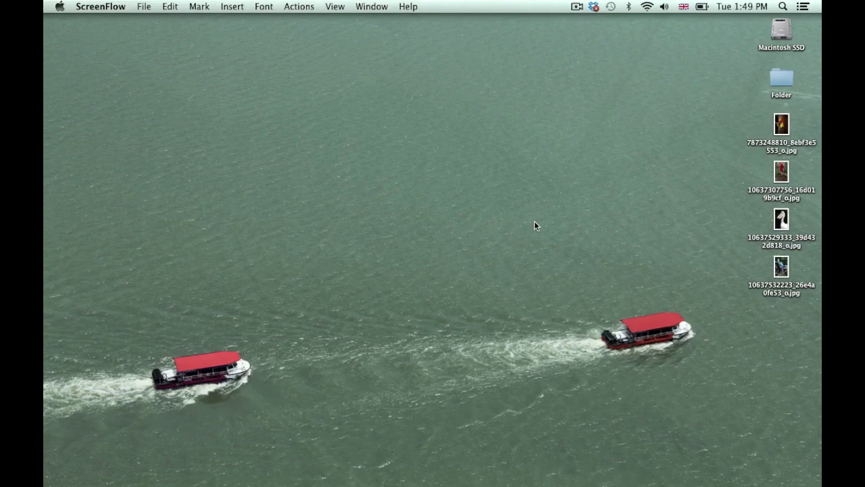
- Look over the four bird photos on the desktop and the Flickr page in Chrome, and minimize the browser
left_click(533, 221)
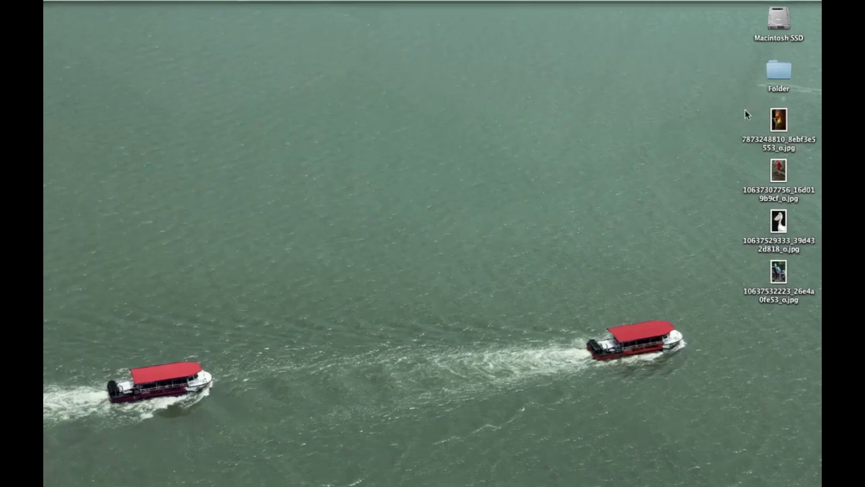
left_click_drag(695, 62, 773, 377)
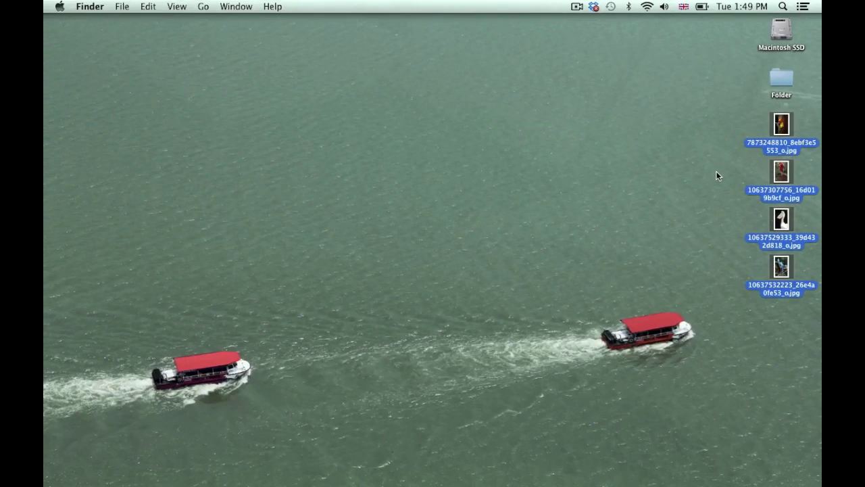
left_click(717, 175)
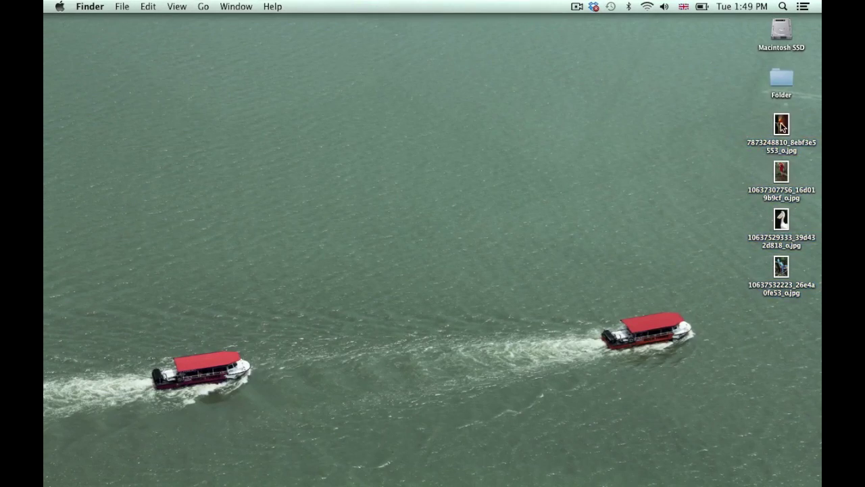
left_click(778, 473)
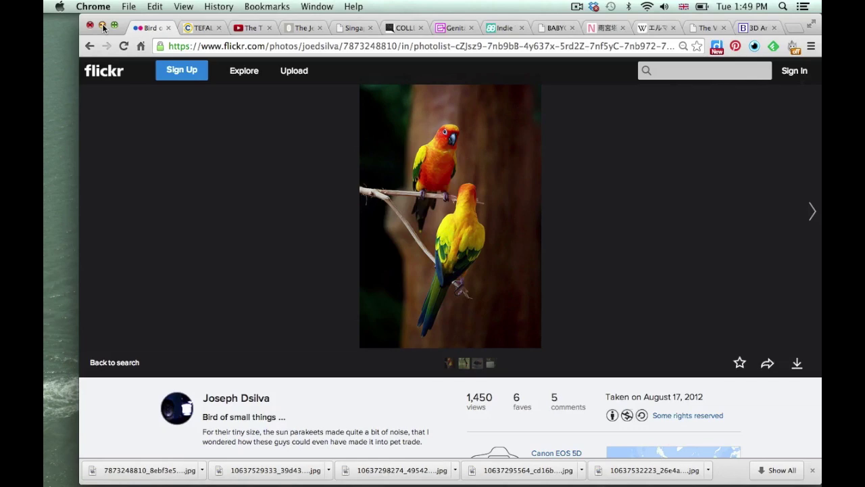
left_click(103, 27)
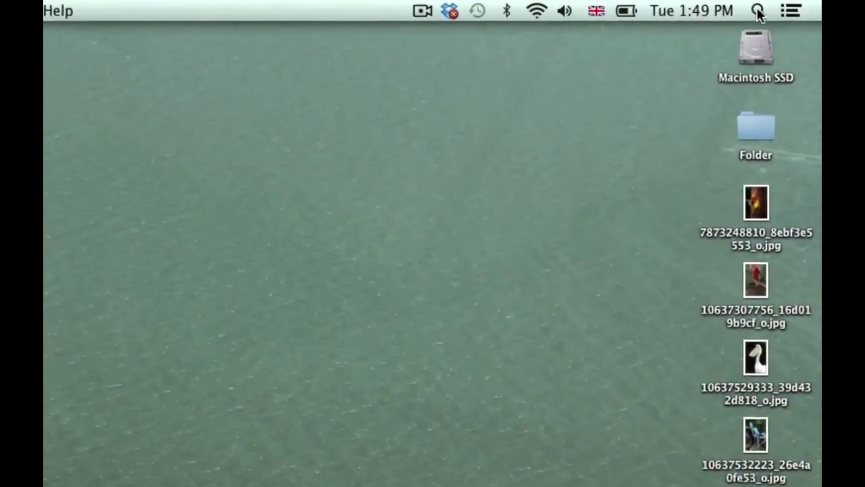
- Search the computer for "photo" and launch Adobe Photoshop CS5
left_click(782, 6)
type("photo")
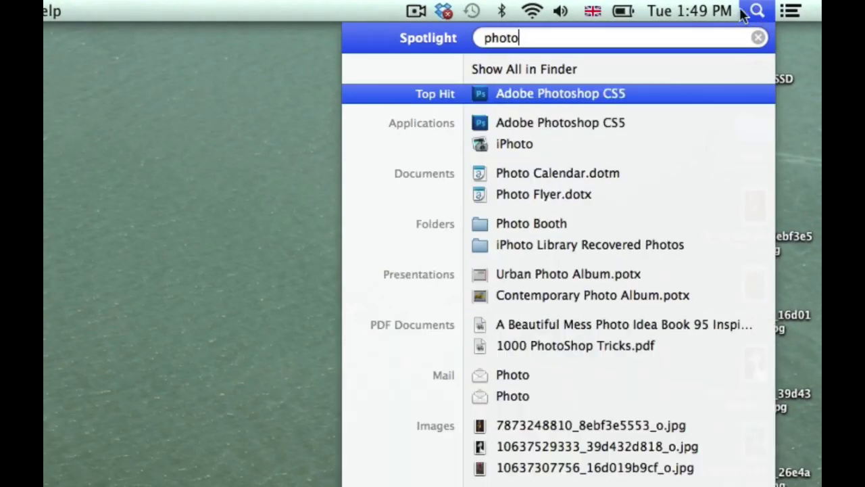
left_click(524, 93)
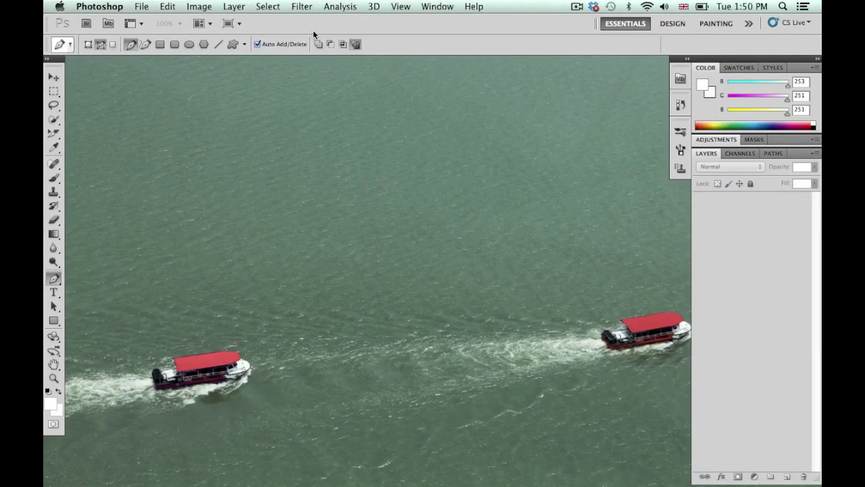
- Toggle the toolbox between one and two columns, and expand and collapse the docked Mini Bridge and History panels
left_click(47, 59)
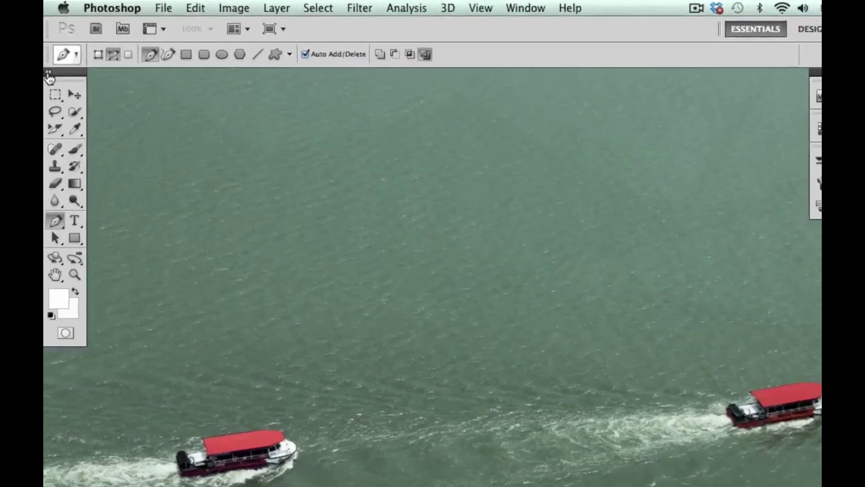
left_click(53, 145)
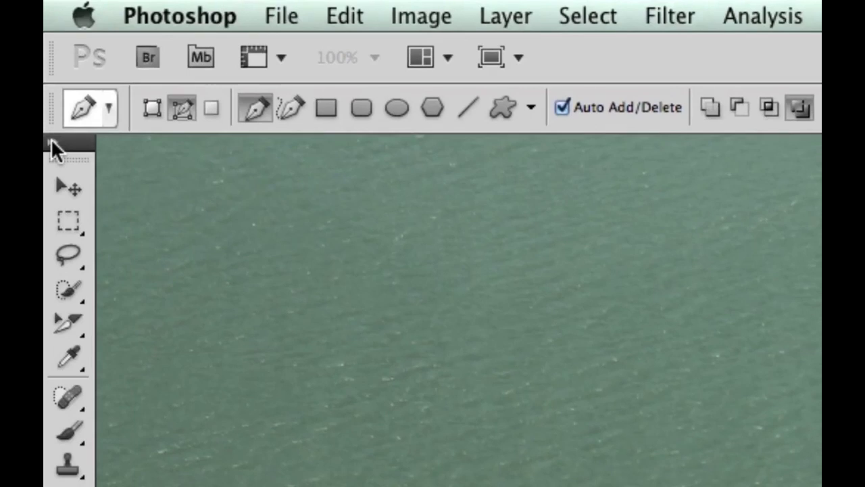
left_click(51, 139)
left_click(50, 139)
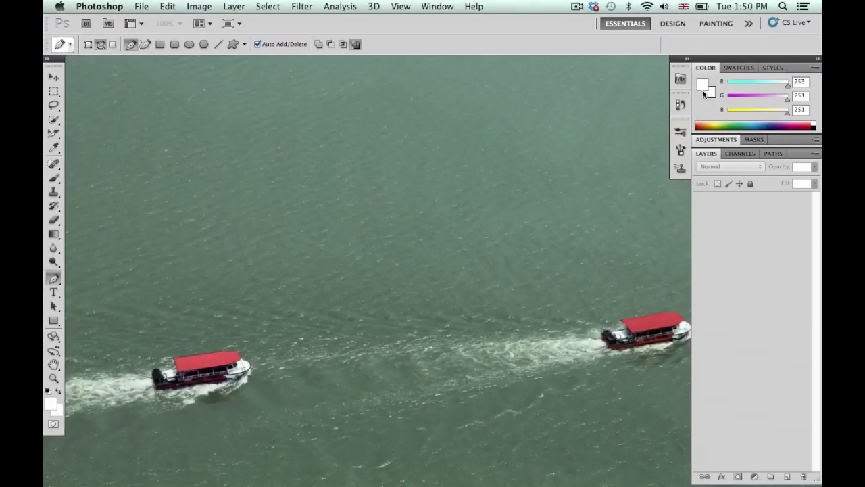
left_click(687, 58)
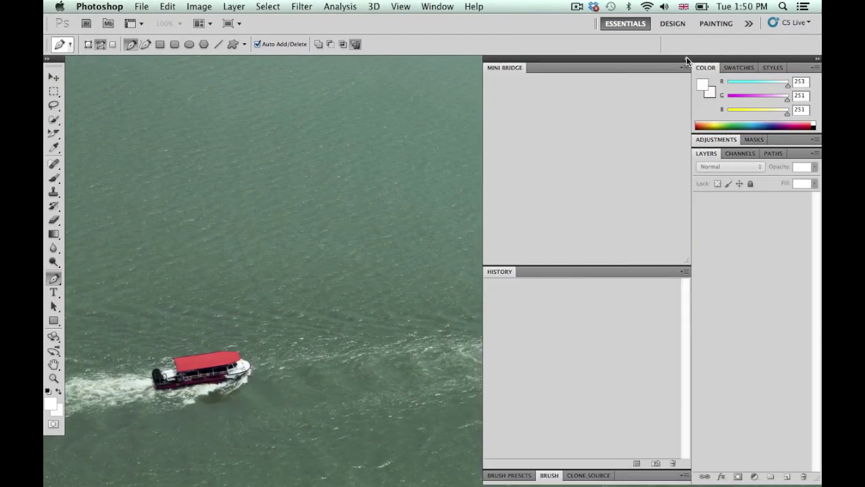
left_click(686, 58)
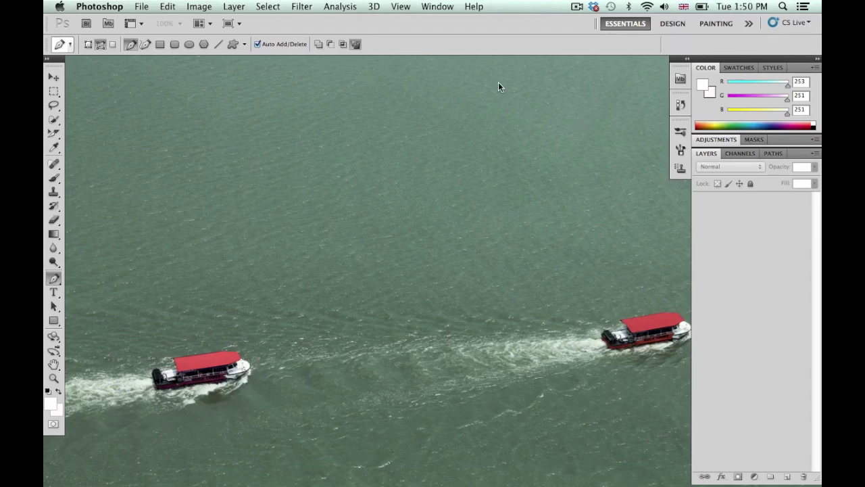
- Set the workspace to Essentials (Default)
left_click(437, 6)
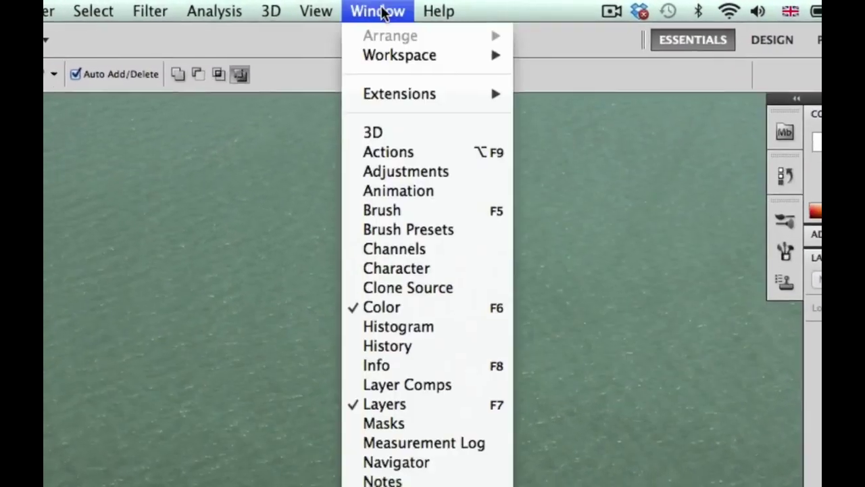
mouse_move(385, 61)
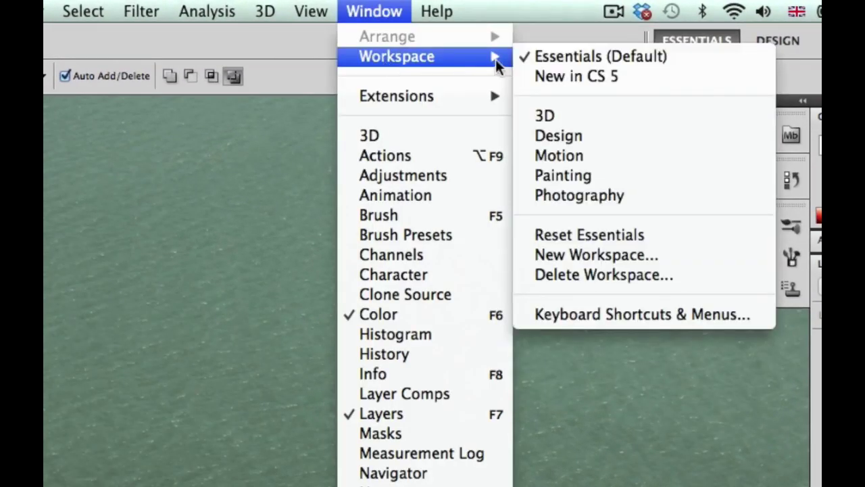
left_click(562, 56)
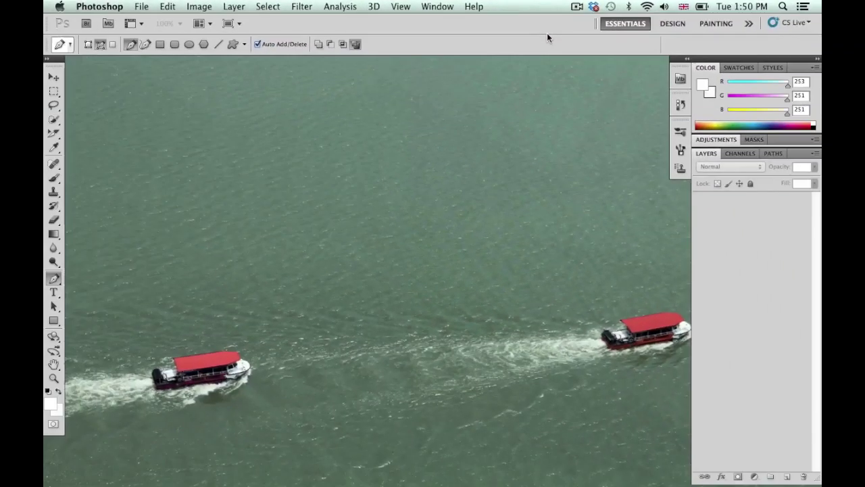
- Start a new document using the International Paper preset at A5 size
left_click(140, 7)
left_click(152, 25)
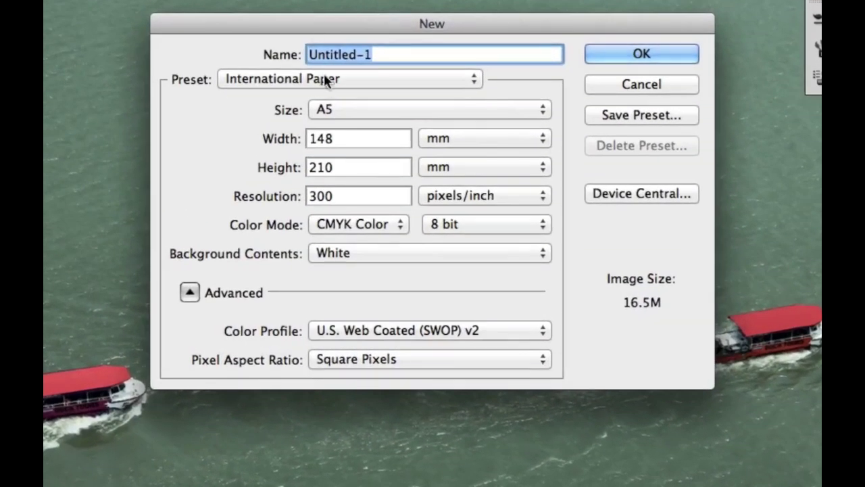
left_click(325, 79)
left_click(233, 78)
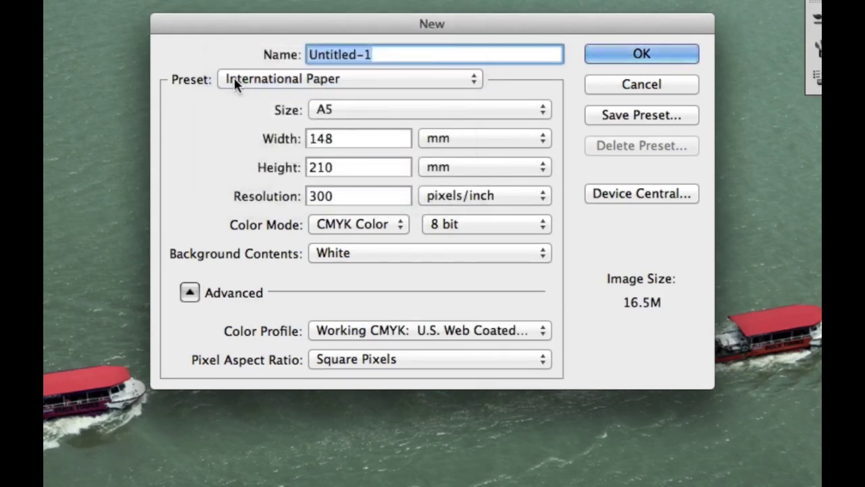
left_click(336, 110)
left_click(346, 75)
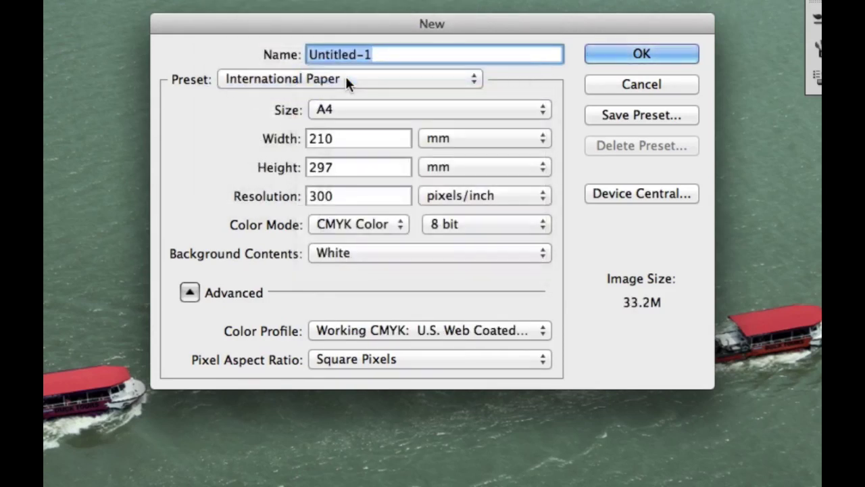
left_click(345, 110)
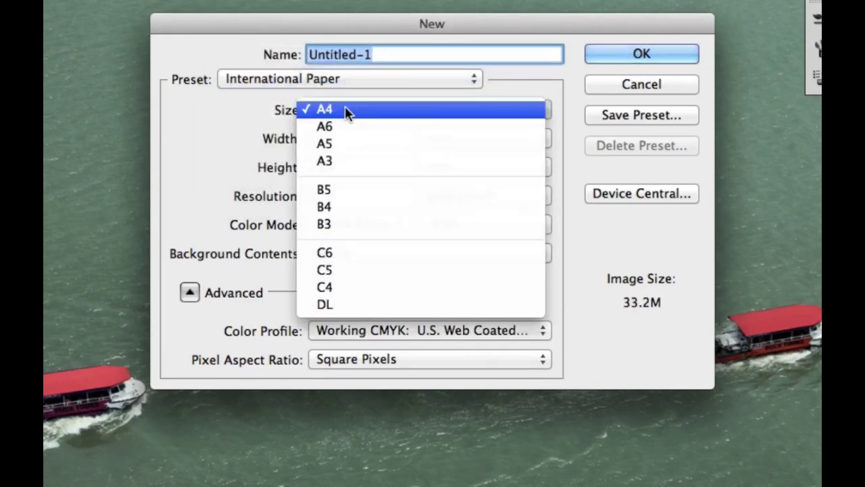
left_click(344, 144)
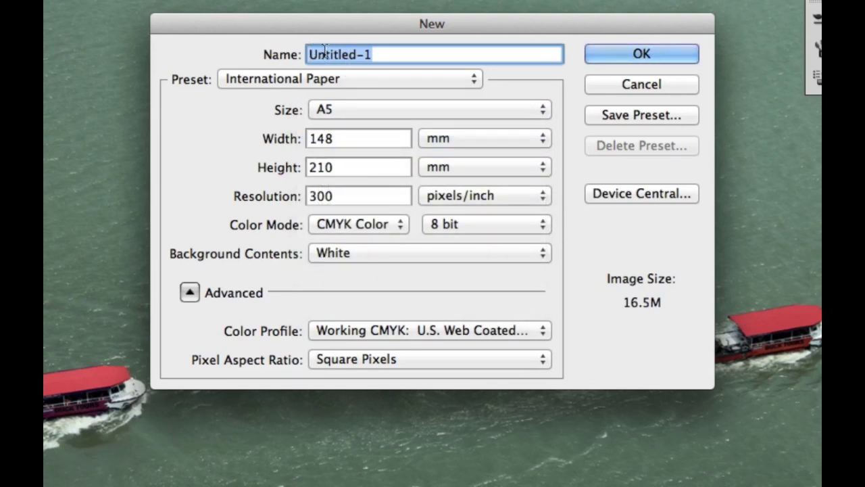
- Name the new document "Mr. C-Photoshop Collage", set its color mode to CMYK Color, and create it
type("Mr. C-Photoshop Collage")
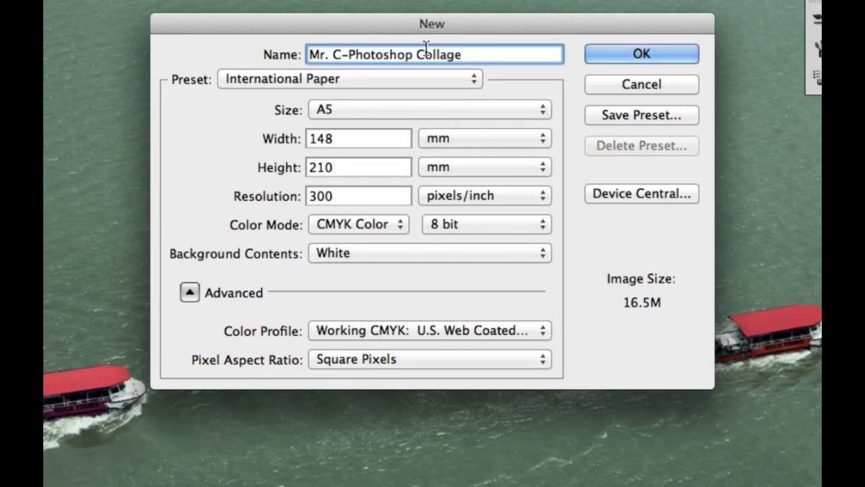
left_click(318, 227)
left_click(332, 208)
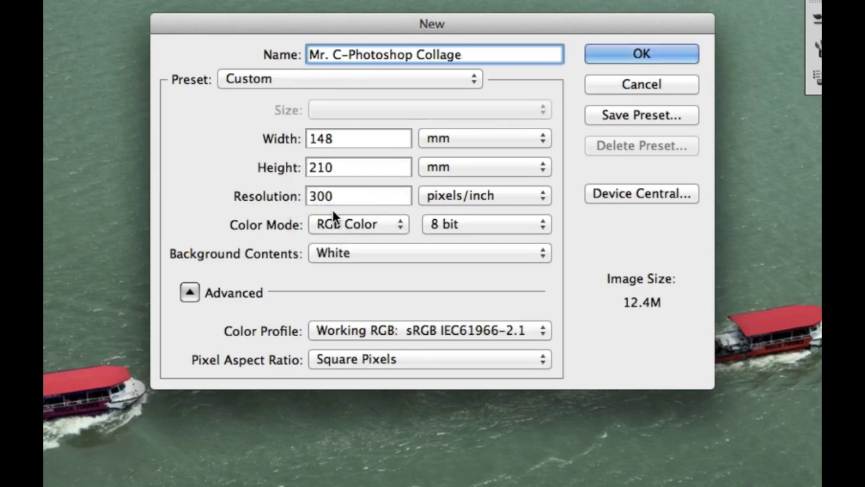
left_click(335, 225)
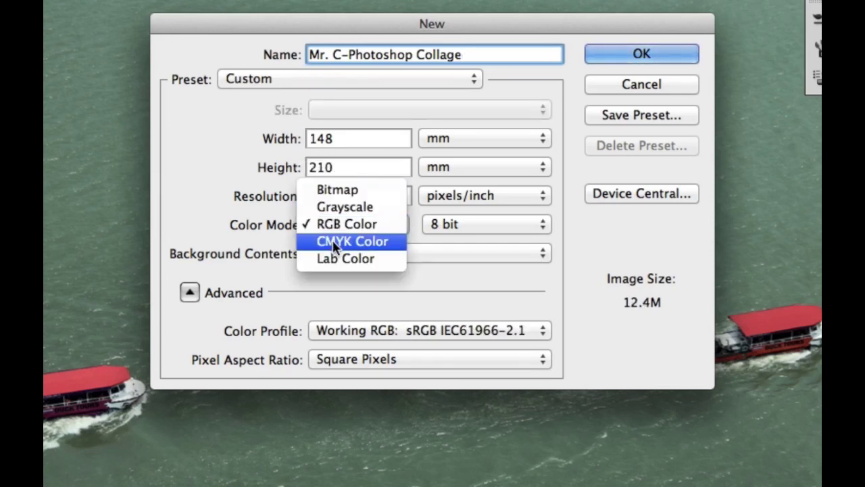
left_click(334, 243)
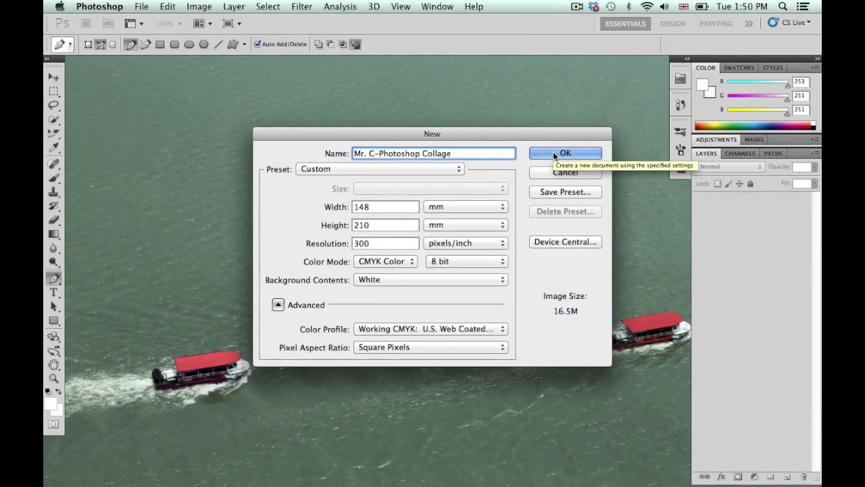
left_click(639, 56)
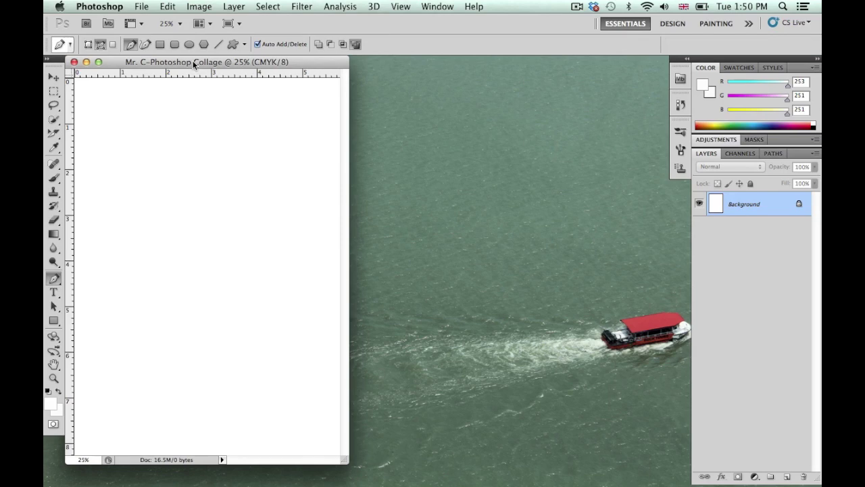
- Reposition the collage's document window beside the toolbox, trying a 50% zoom and setting it back to 25%
left_click_drag(193, 64, 277, 64)
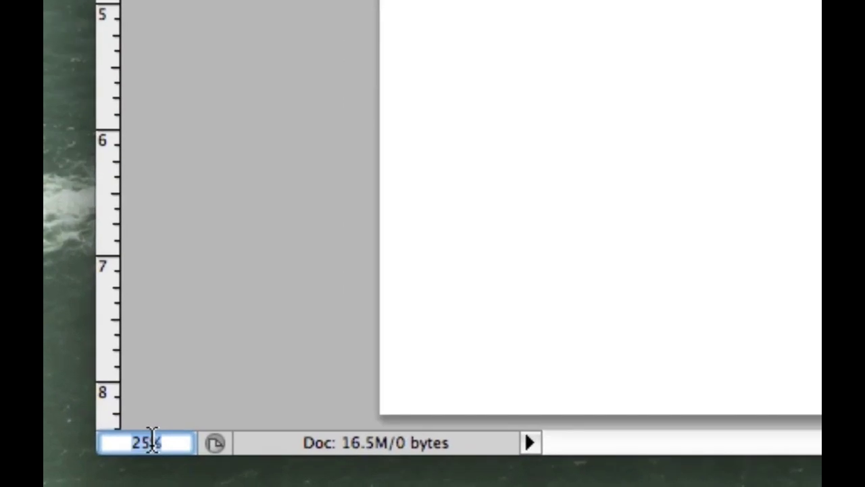
type("50")
key("Return")
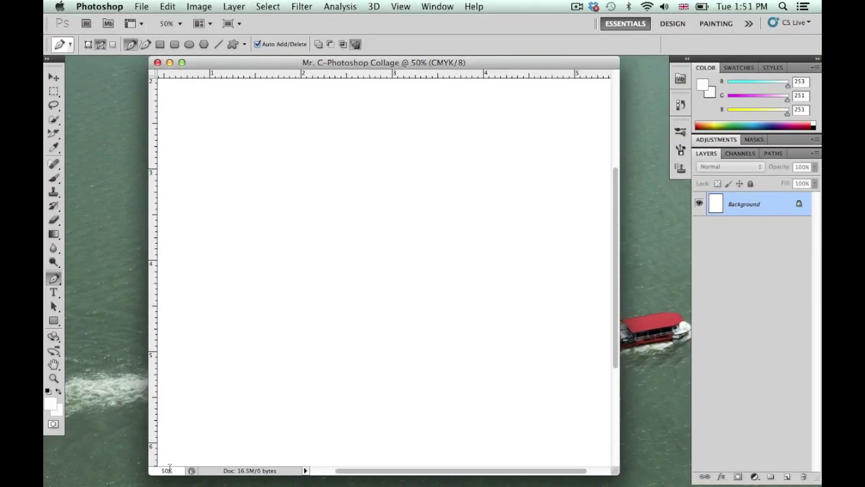
left_click(167, 469)
type("25")
key("Return")
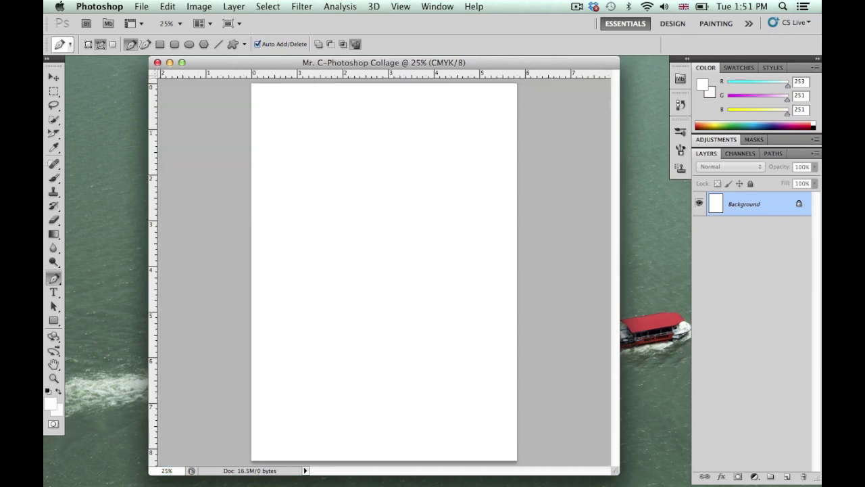
left_click_drag(535, 63, 505, 65)
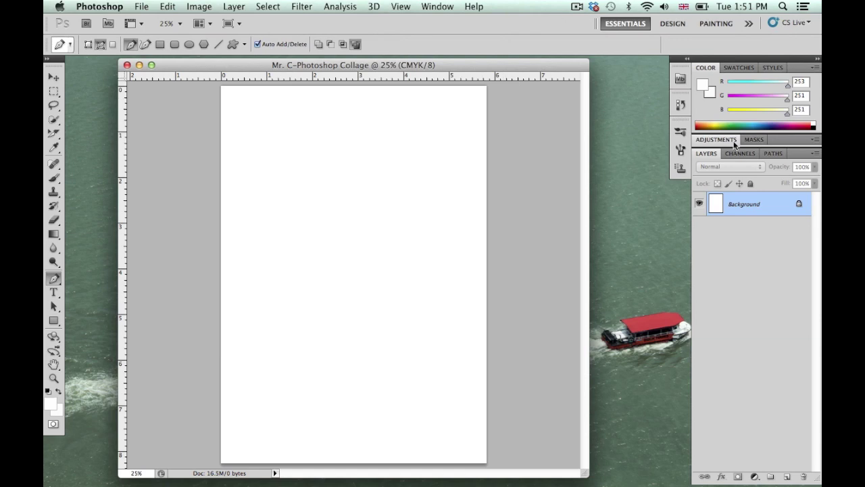
left_click(619, 134)
left_click_drag(748, 126, 314, 317)
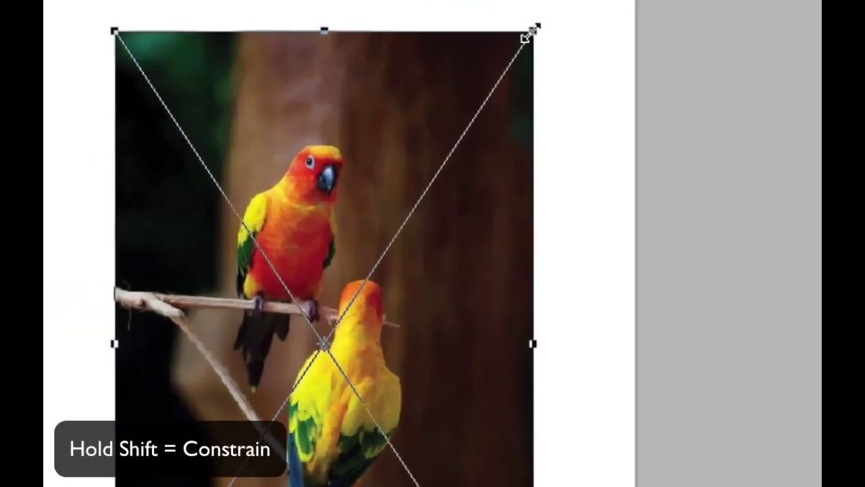
- Try shrinking the placed parrot photo from its corner, and undo the resizing
left_click_drag(530, 34, 542, 134)
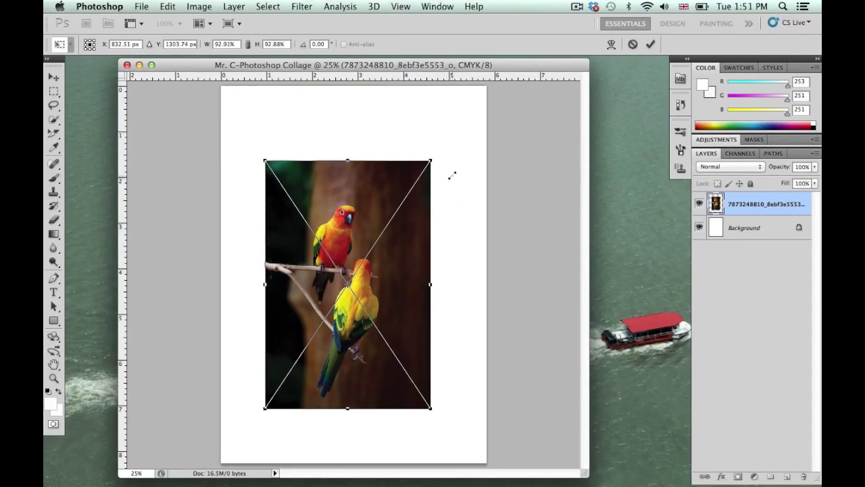
left_click_drag(451, 176, 497, 250)
key("super+z")
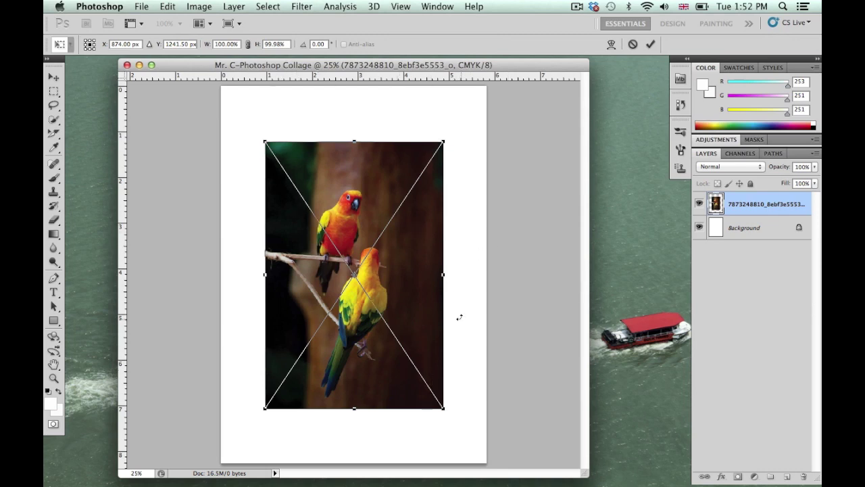
key("p")
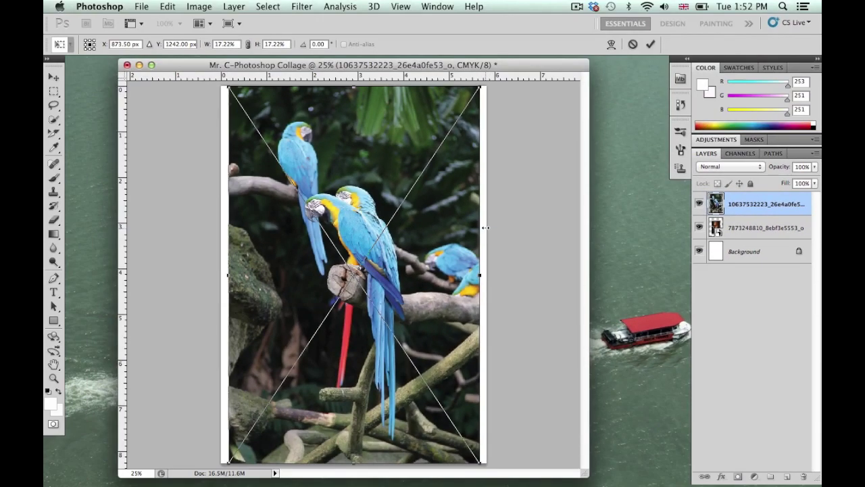
key("Return")
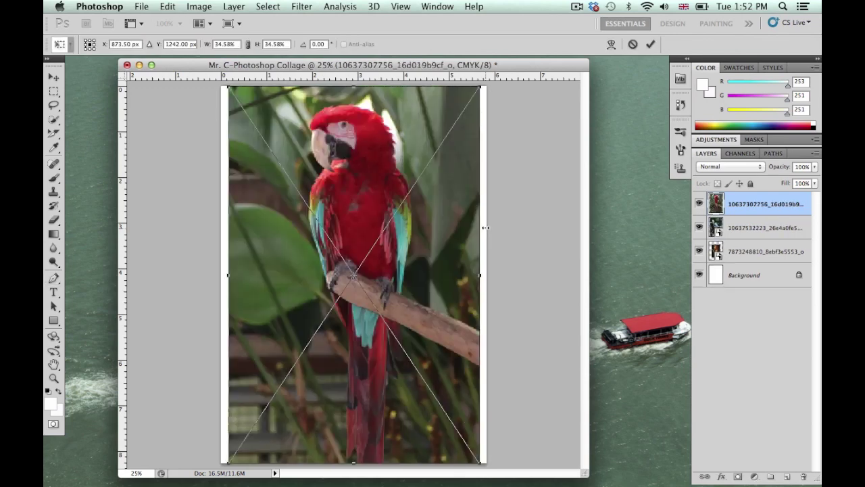
key("Return")
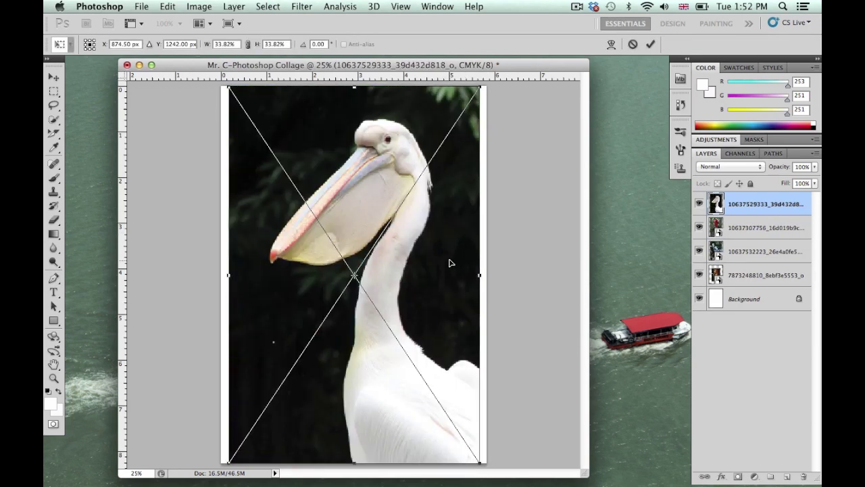
key("Return")
- Hide the three parrot photo layers beneath the pelican layer, and switch the white Background layer off and on again
key("p")
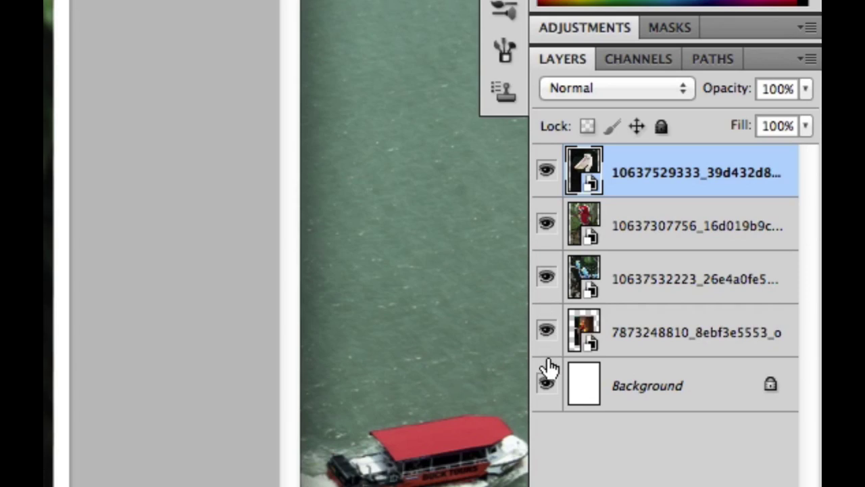
left_click(546, 226)
left_click(546, 277)
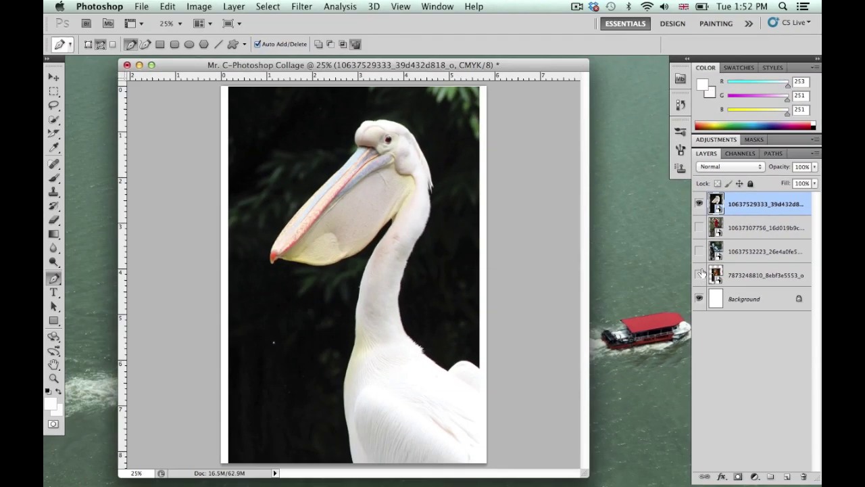
left_click(700, 275)
left_click(700, 299)
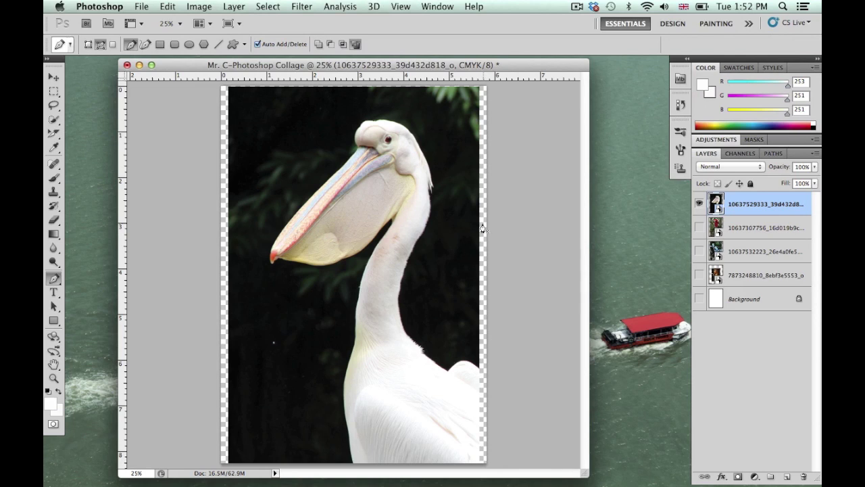
left_click(700, 298)
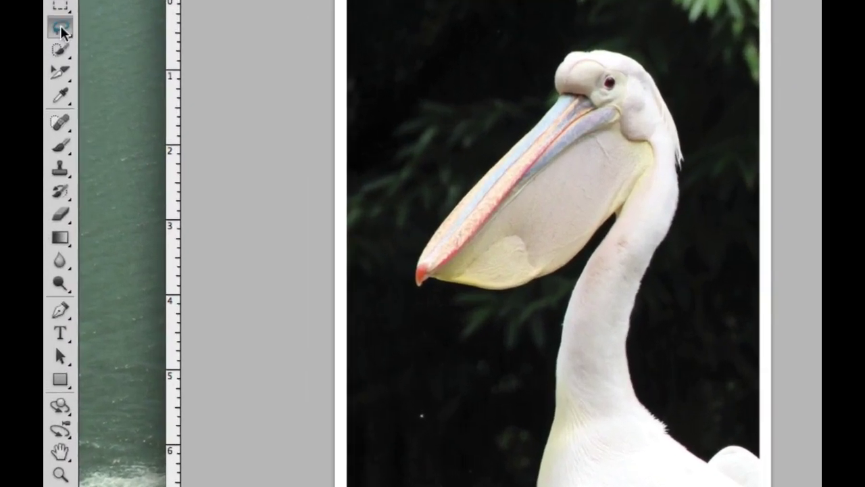
- Switch the lasso to the Magnetic Lasso Tool, and choose the Pen tool set to draw paths
left_click(54, 106)
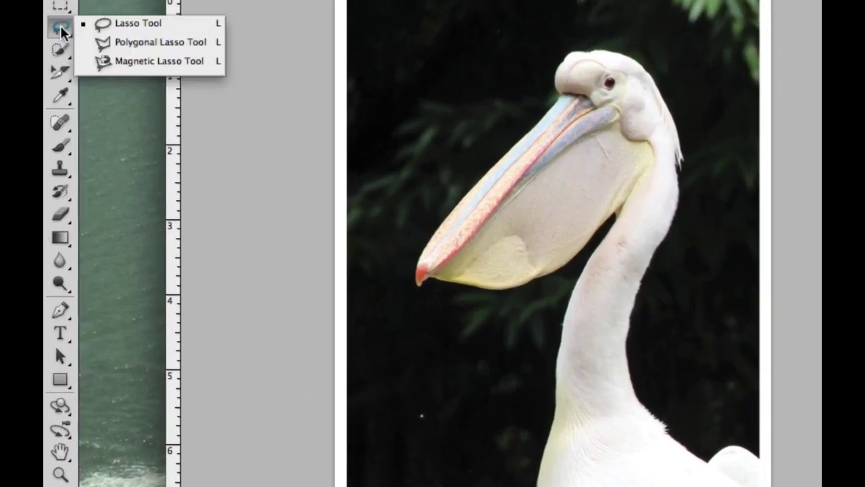
left_click(137, 64)
left_click(59, 310)
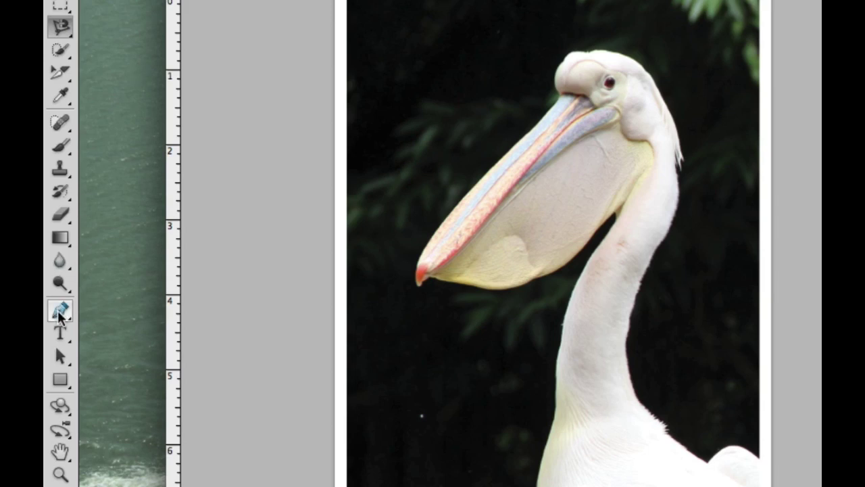
left_click(55, 309)
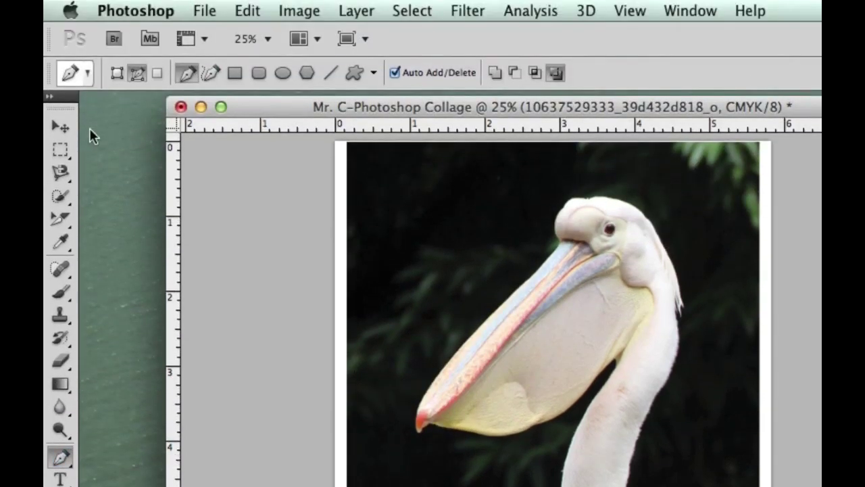
left_click(137, 72)
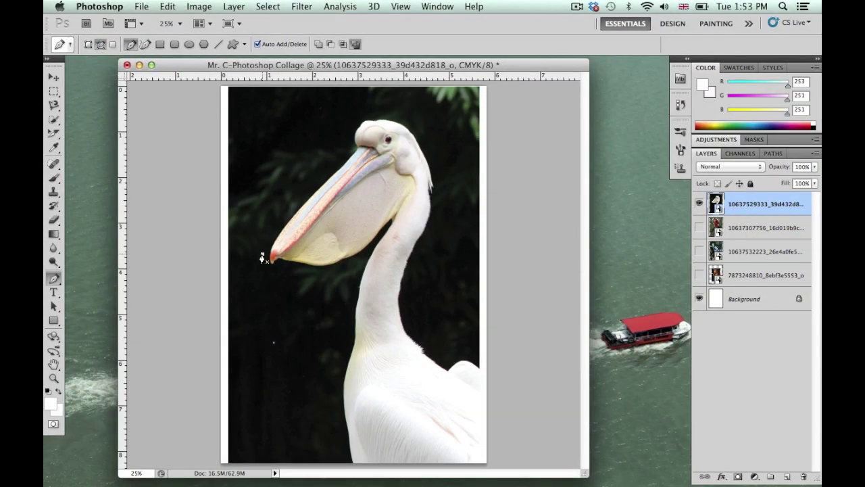
- Draw a closed, straight-segment Pen path loosely around the pelican's beak, head, neck and body, leaving a margin of dark background
left_click(284, 213)
left_click(321, 169)
left_click(398, 110)
left_click(441, 143)
left_click(447, 194)
left_click(424, 263)
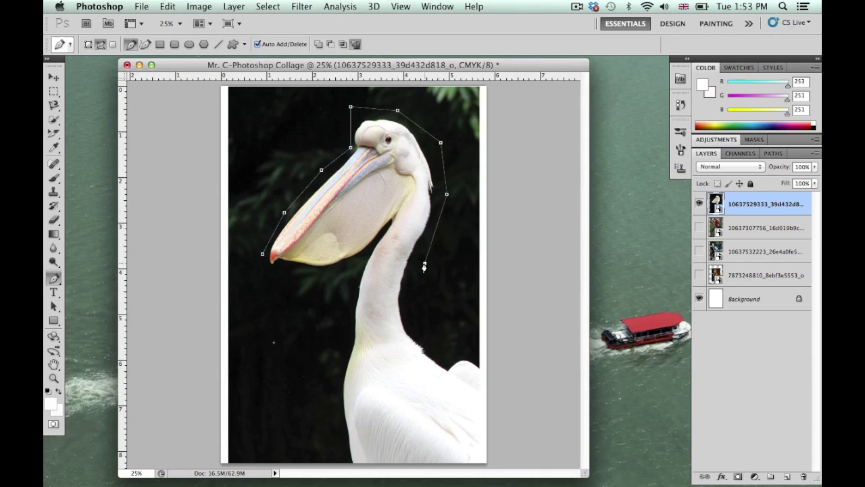
left_click(418, 302)
left_click(446, 333)
left_click(476, 451)
left_click(346, 452)
left_click(338, 388)
left_click(343, 336)
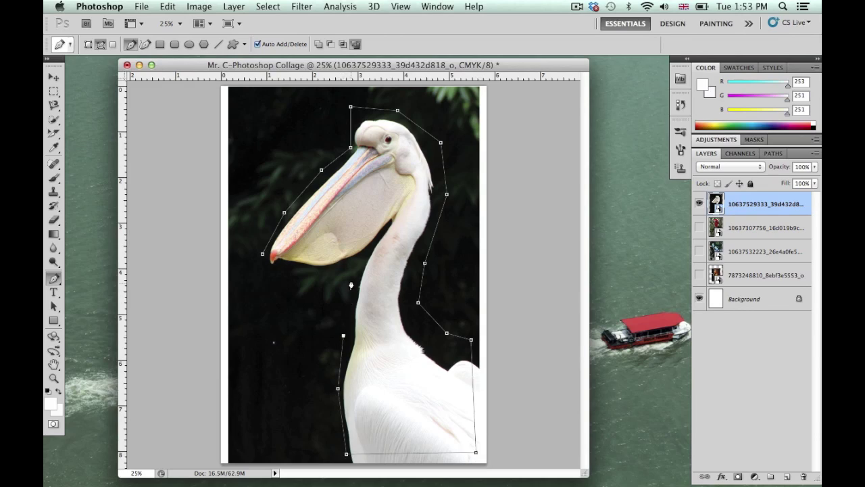
left_click(355, 263)
left_click(336, 269)
left_click(296, 278)
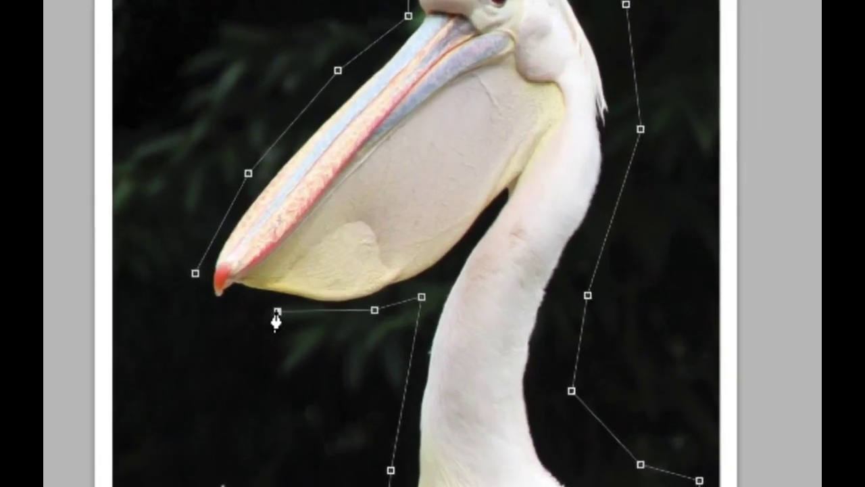
left_click(269, 280)
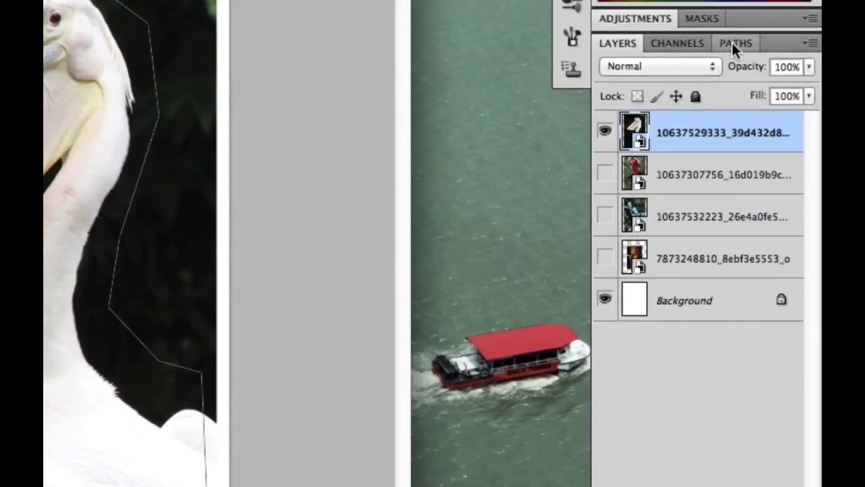
- Load the pelican's Work Path as a selection and add a layer mask from it to the pelican layer
left_click(731, 43)
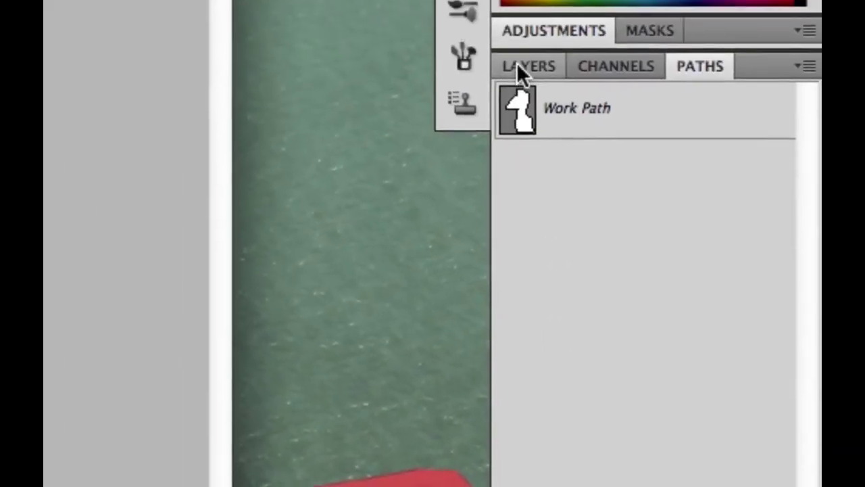
left_click(518, 75)
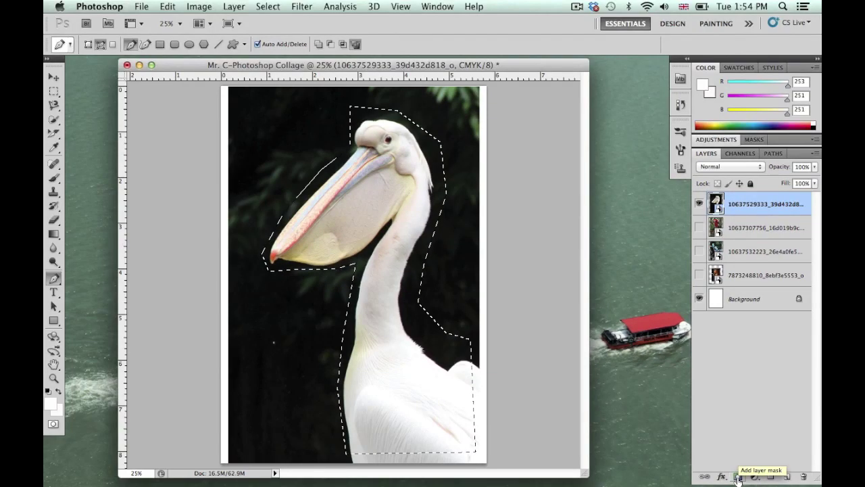
left_click(608, 464)
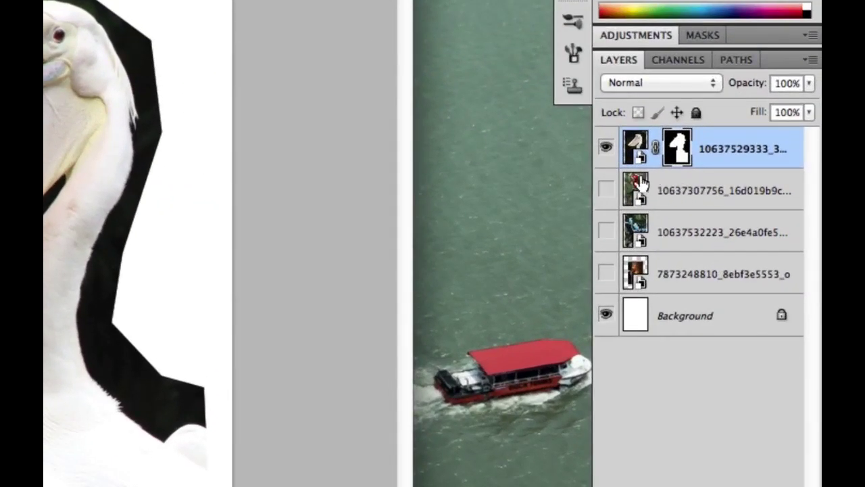
left_click(606, 150)
left_click(694, 194)
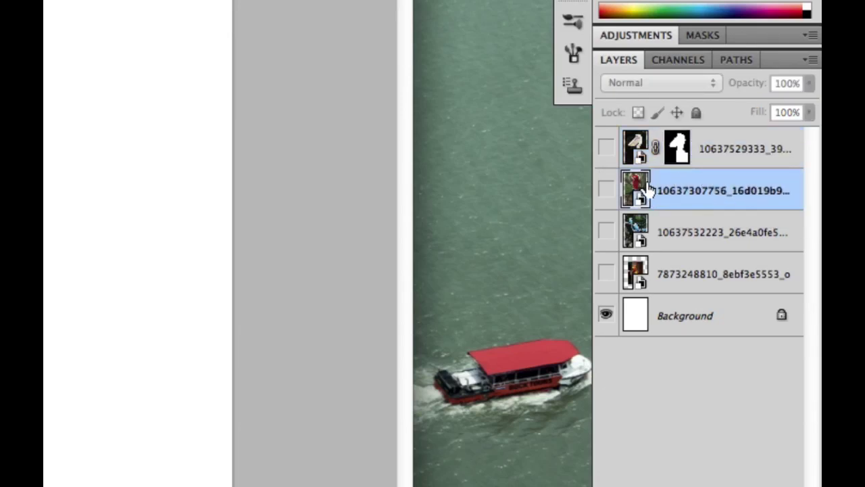
left_click(605, 191)
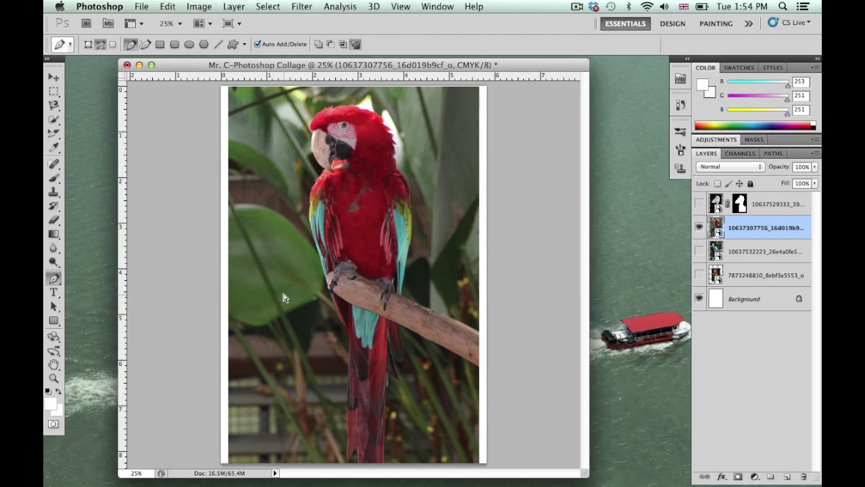
- Start a curved Pen path near the red macaw's beak tip and trace the beak's outer edge up to the red feathers
key("super+equal")
key("super+equal")
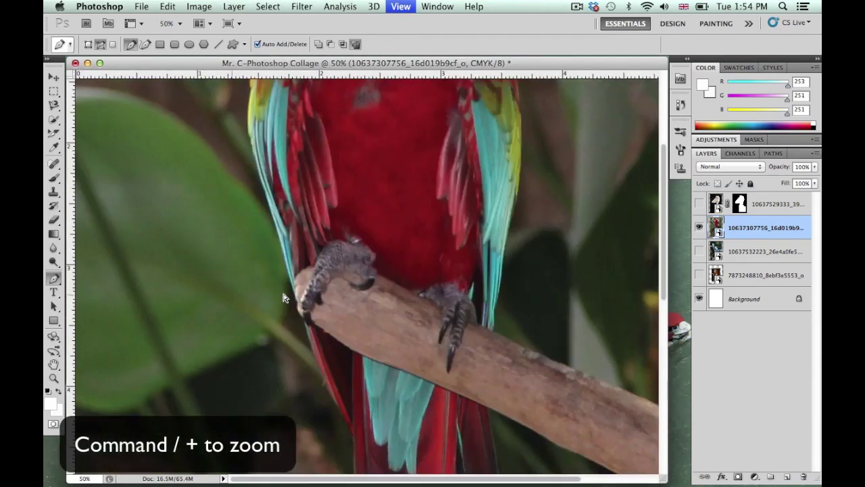
key("super+equal")
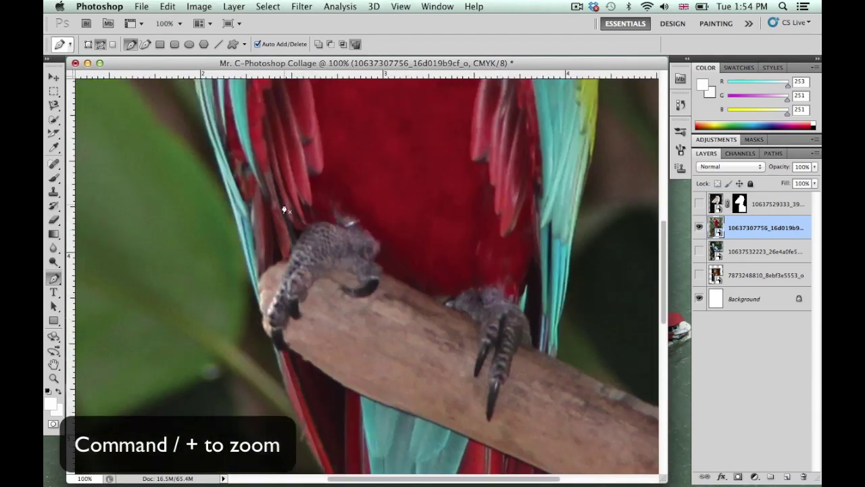
scroll(292, 197, "up", 4)
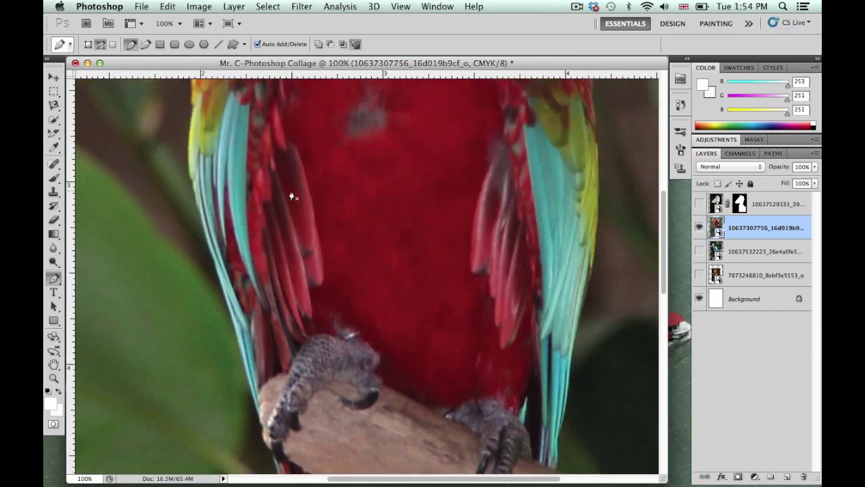
scroll(292, 197, "up", 15)
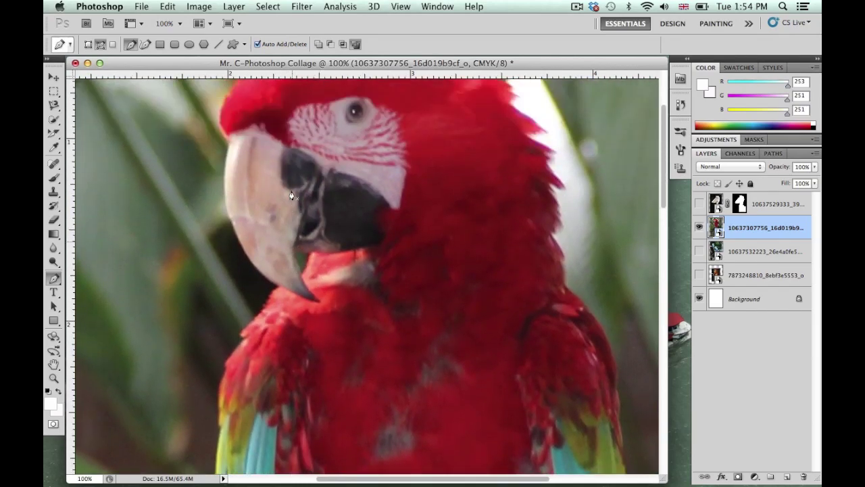
scroll(292, 197, "up", 1)
scroll(292, 197, "right", 1)
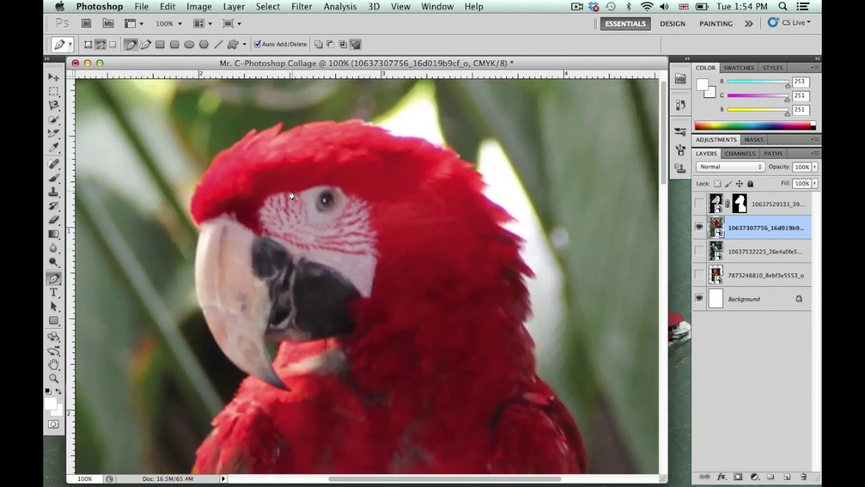
left_click(248, 375)
left_click_drag(201, 323, 199, 290)
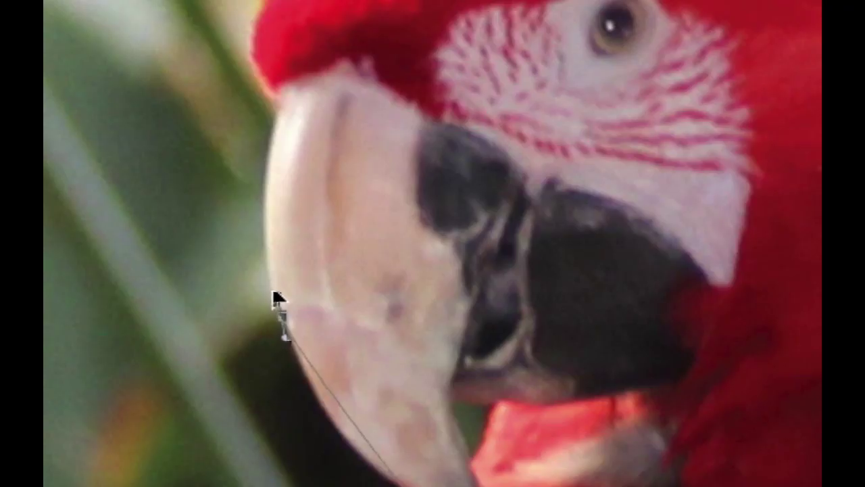
left_click_drag(270, 263, 266, 228)
left_click(280, 102)
left_click_drag(280, 103, 297, 52)
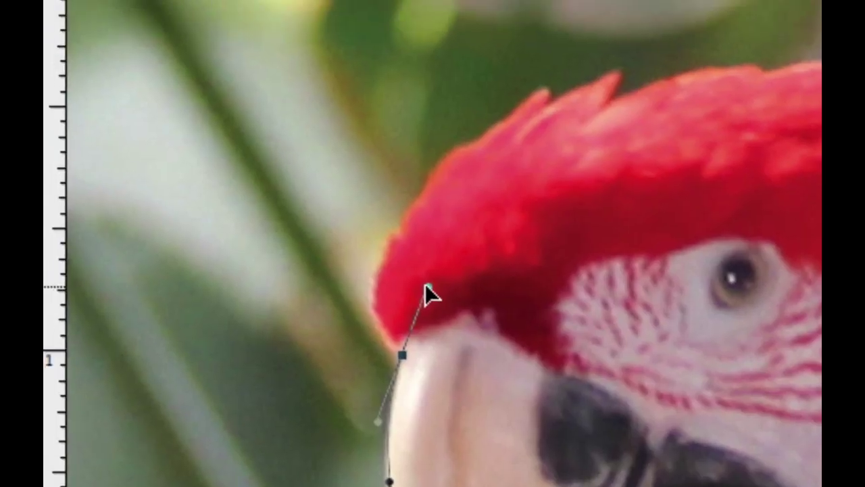
- Redirect the curve handle where beak and feathers meet, and trace the path up the macaw's forehead with curved anchor points
left_click_drag(428, 289, 427, 288)
left_click_drag(428, 289, 386, 326)
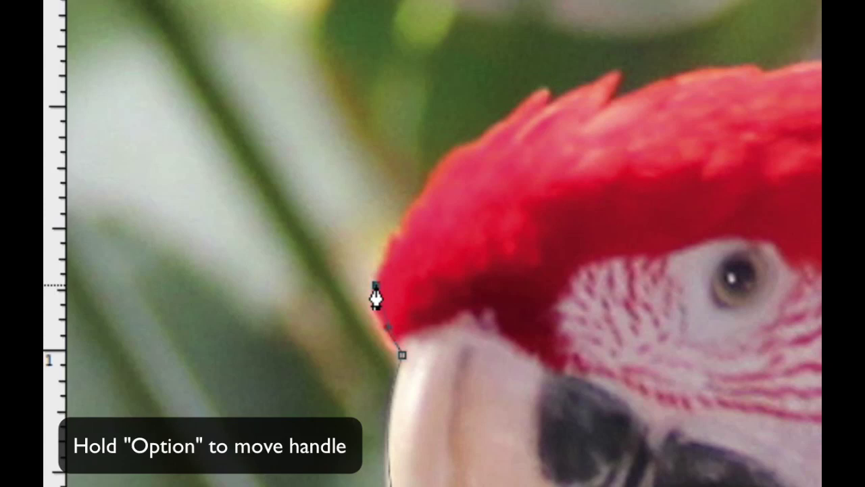
left_click_drag(375, 286, 384, 258)
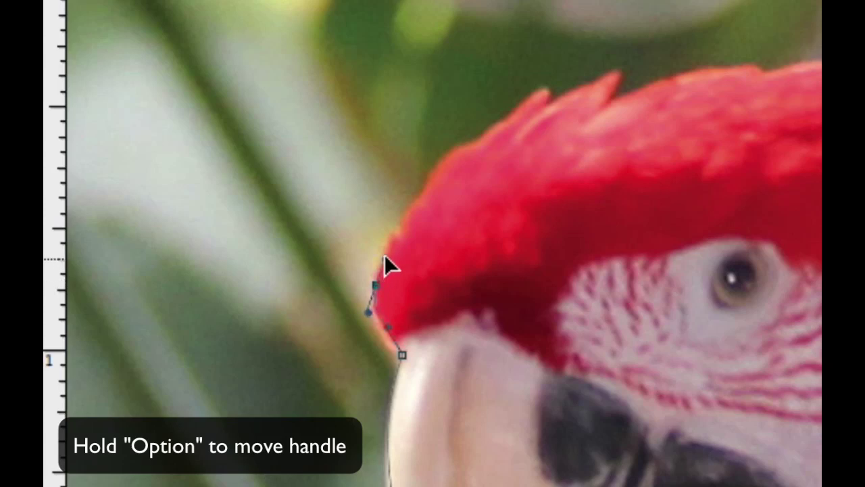
left_click_drag(433, 174, 466, 146)
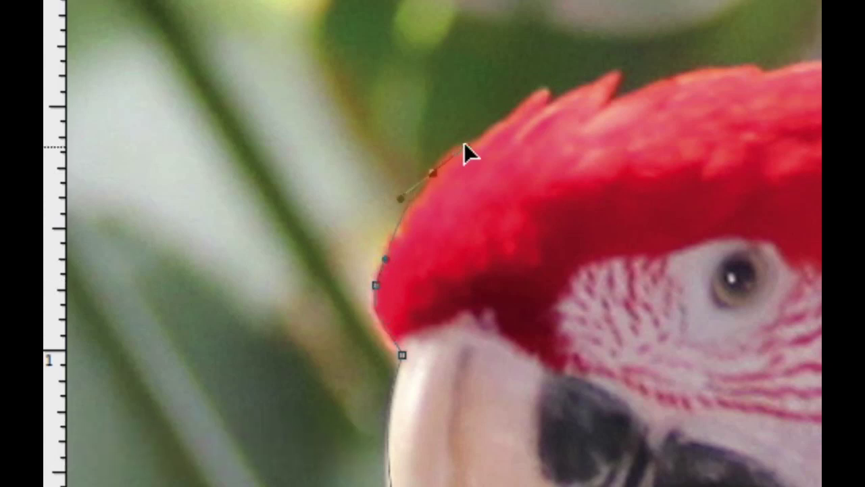
left_click_drag(557, 96, 591, 79)
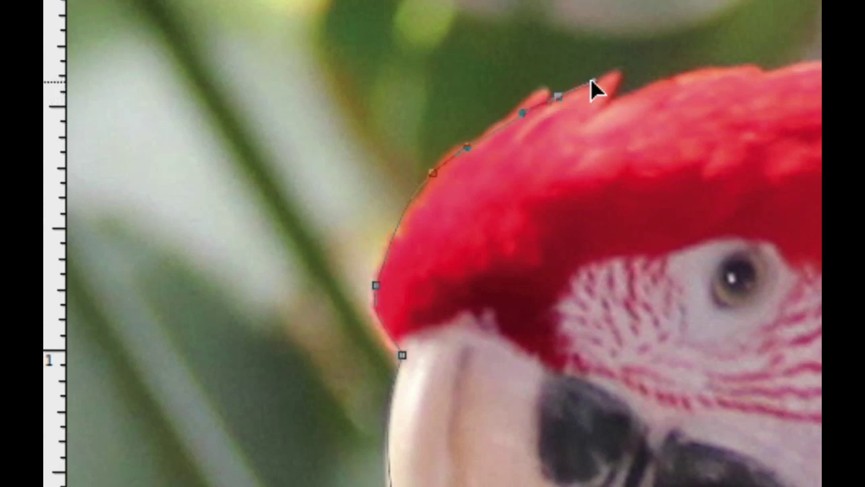
- Continue the Pen path around the macaw's protruding crown feather and over the top of its head with curved anchor points
left_click(622, 71)
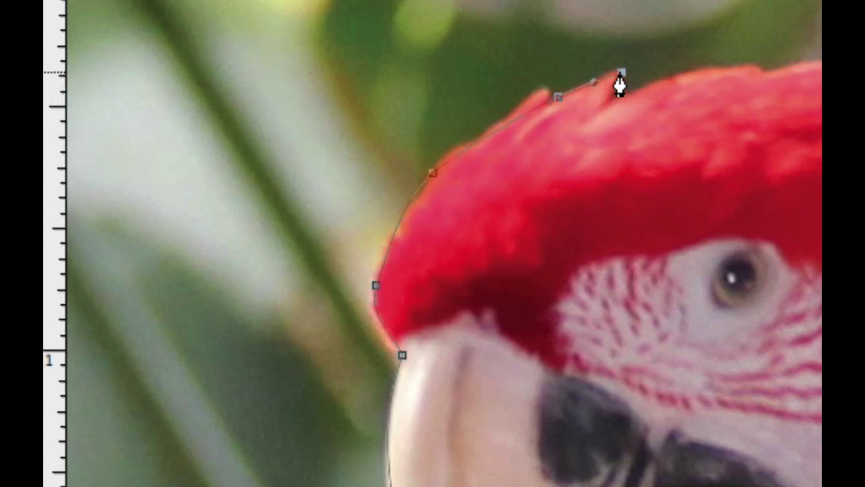
left_click_drag(622, 72, 610, 100)
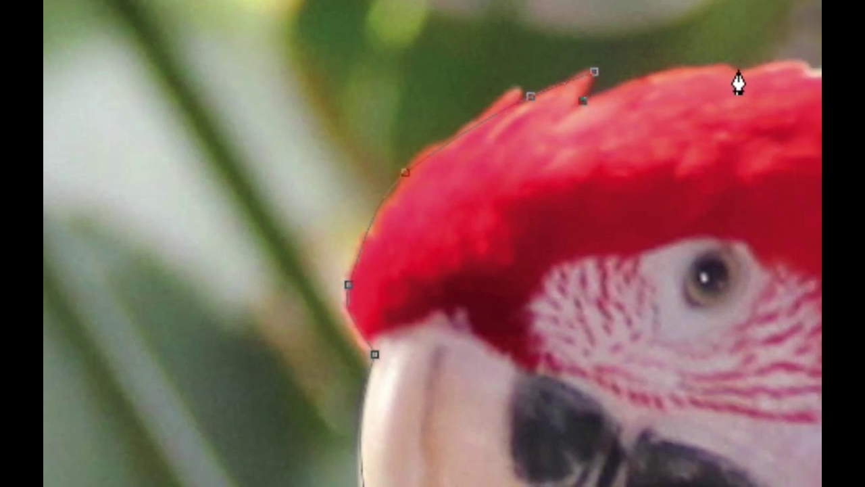
left_click(765, 71)
left_click_drag(635, 76, 348, 73)
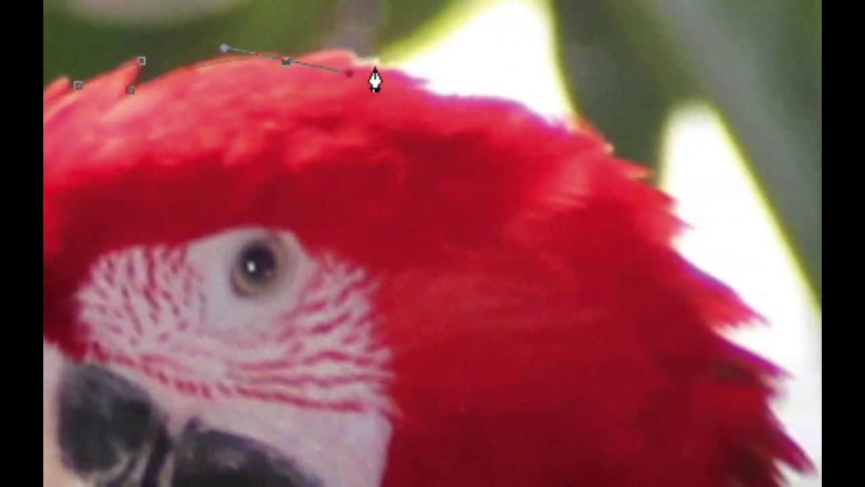
left_click(378, 66)
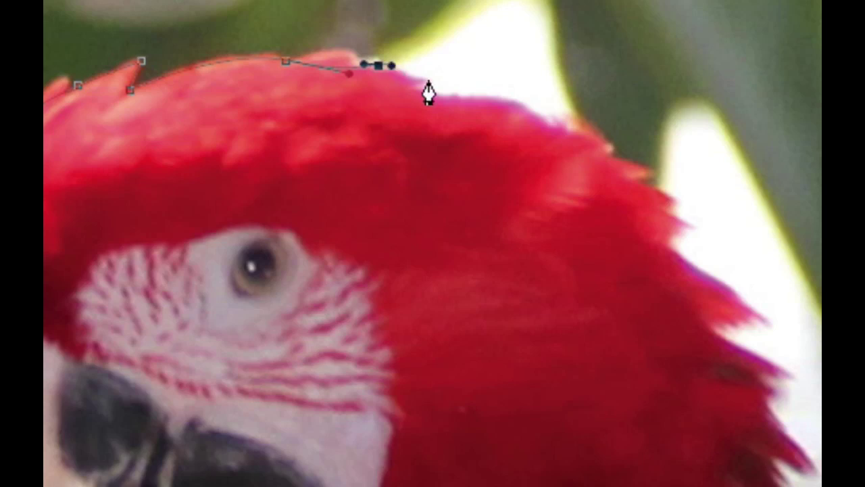
left_click_drag(476, 95, 516, 100)
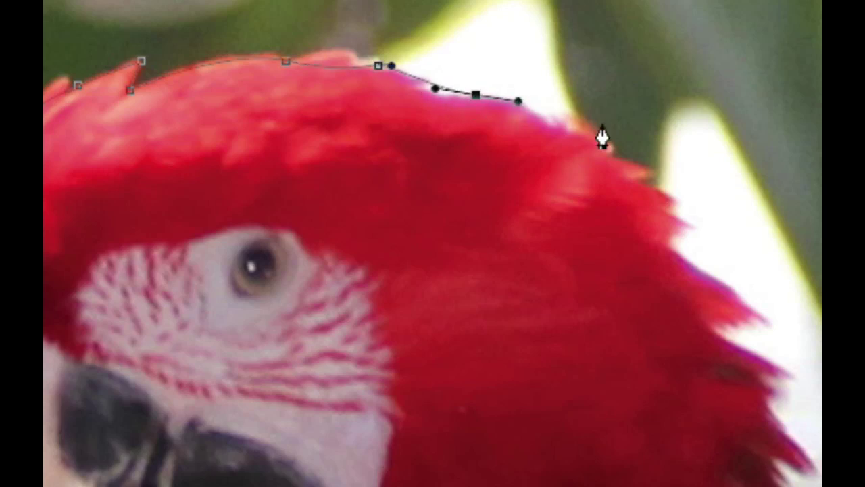
left_click(611, 152)
left_click_drag(611, 152, 620, 161)
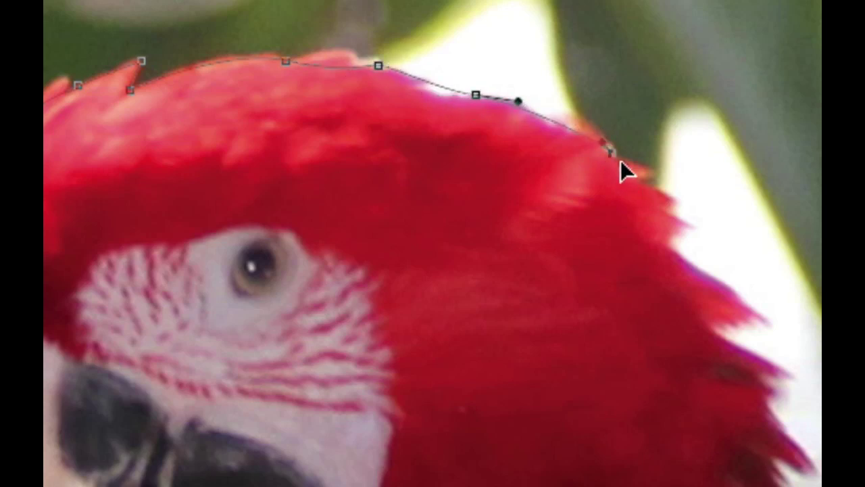
- Trace the jagged feather tips down the back of the macaw's head with anchor points at each tip and notch
left_click(675, 200)
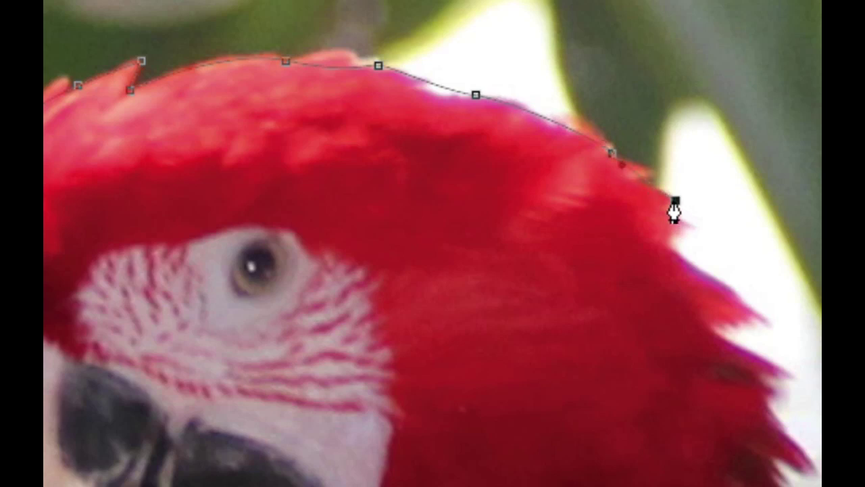
left_click_drag(673, 244, 671, 245)
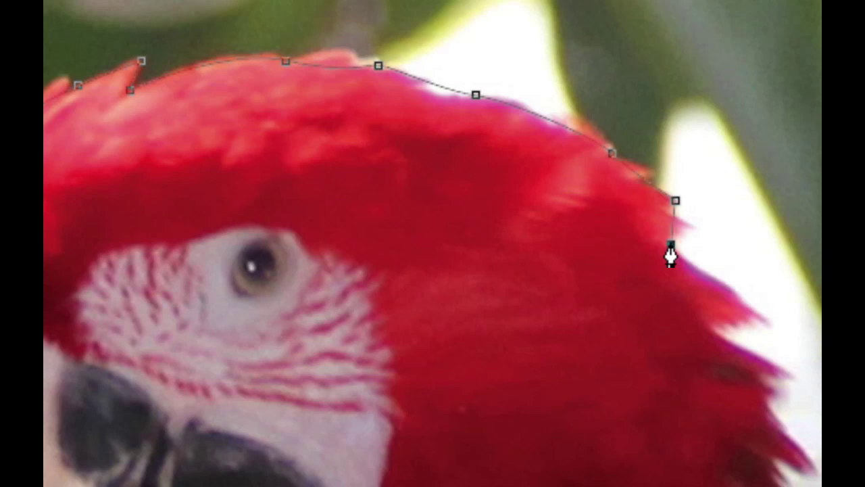
left_click(759, 317)
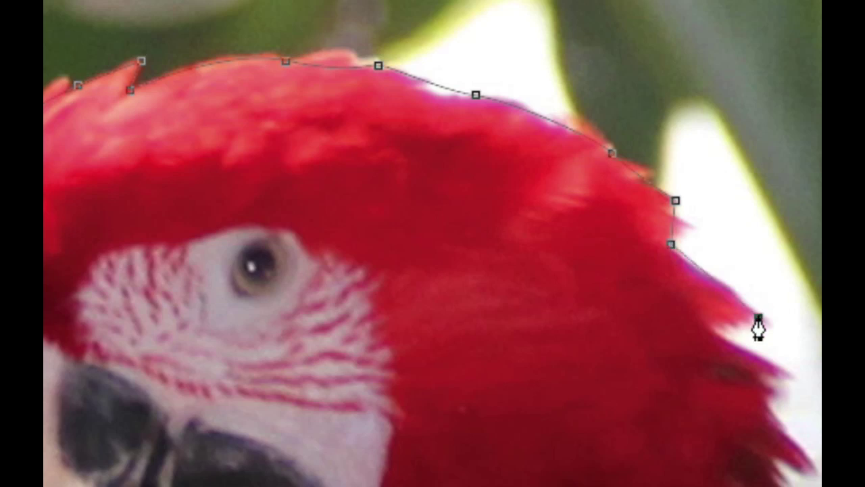
left_click(713, 331)
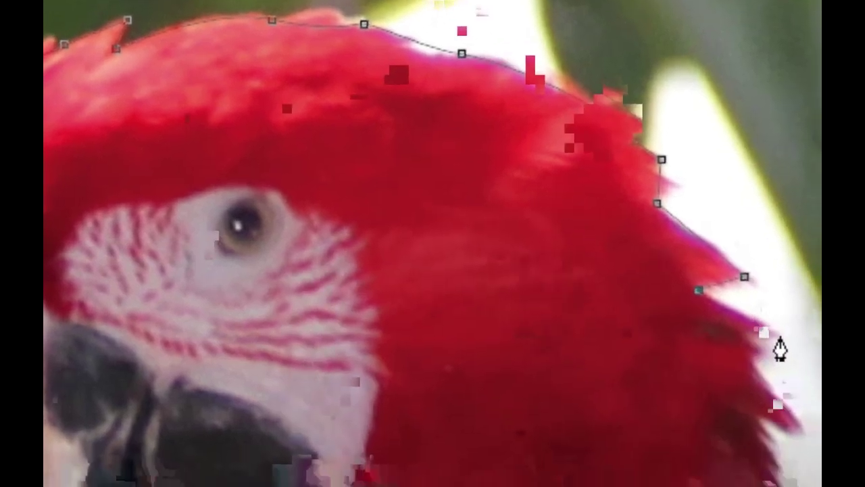
left_click(773, 333)
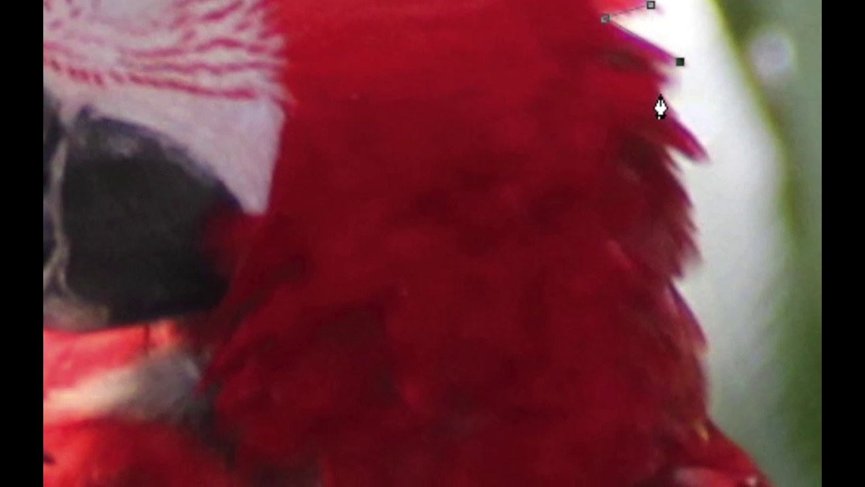
left_click(756, 366)
left_click(703, 153)
left_click(667, 150)
- Extend the path down the back of the macaw's neck to the shoulder, redirecting curve handles at the feather notch and shoulder
left_click_drag(692, 211, 698, 252)
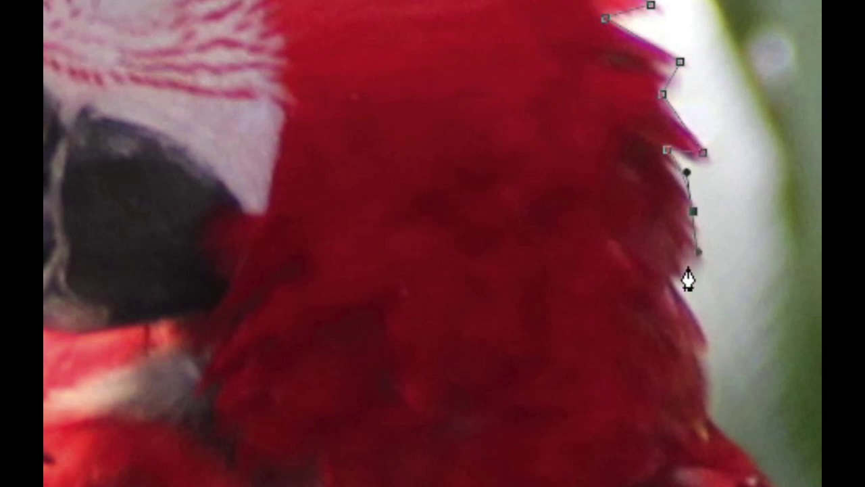
left_click(669, 281)
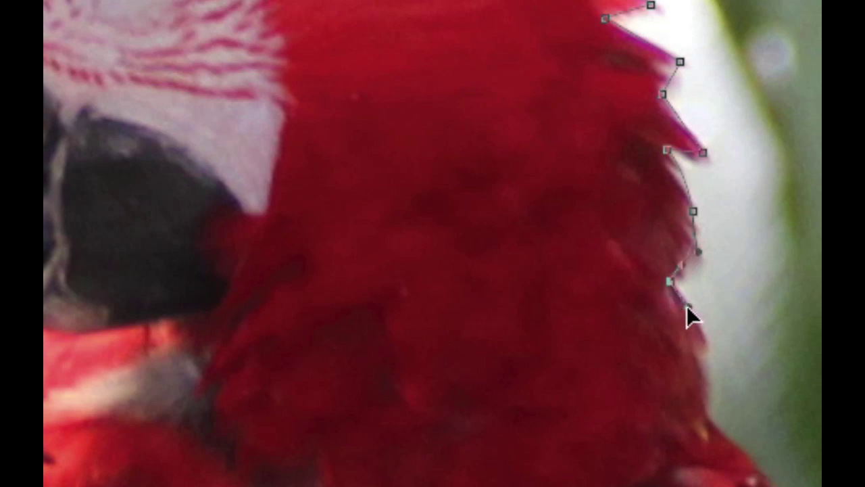
scroll(699, 392, "down", 4)
left_click_drag(688, 363, 631, 266)
scroll(687, 363, "down", 5)
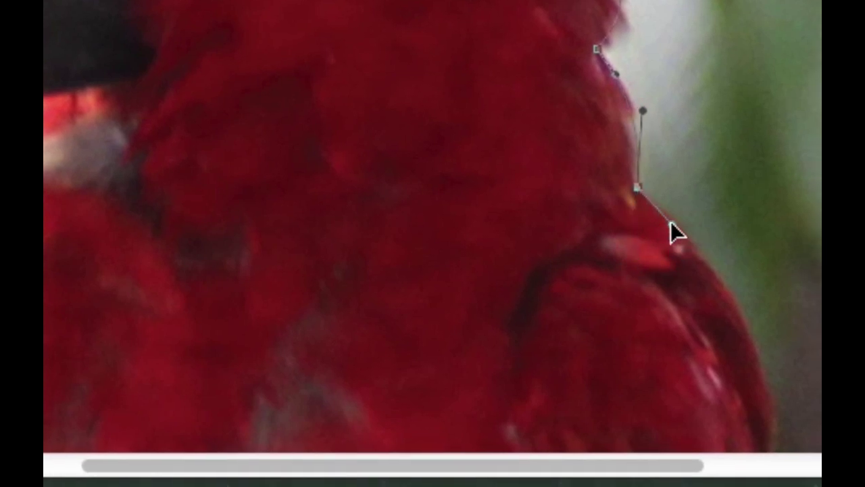
left_click(671, 222)
- Trace the path down the outer edge of the macaw's right-hand wing to where its feather tips meet the branch
scroll(707, 233, "down", 5)
scroll(706, 234, "down", 10)
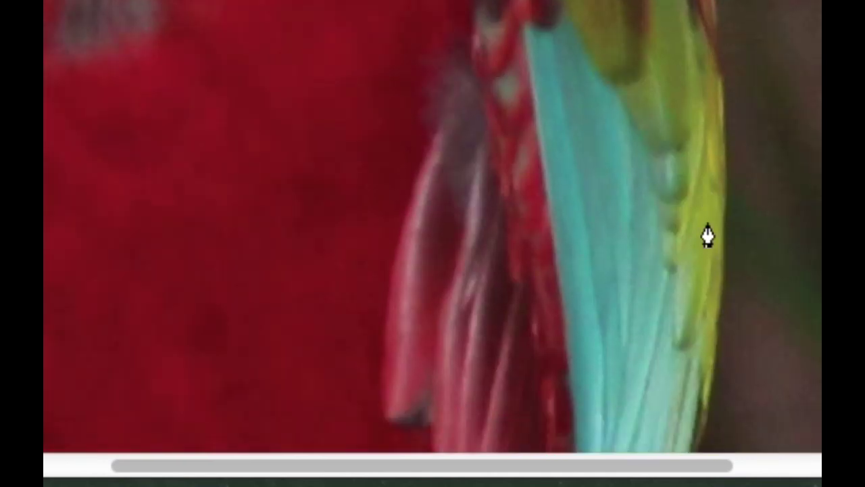
scroll(706, 234, "down", 3)
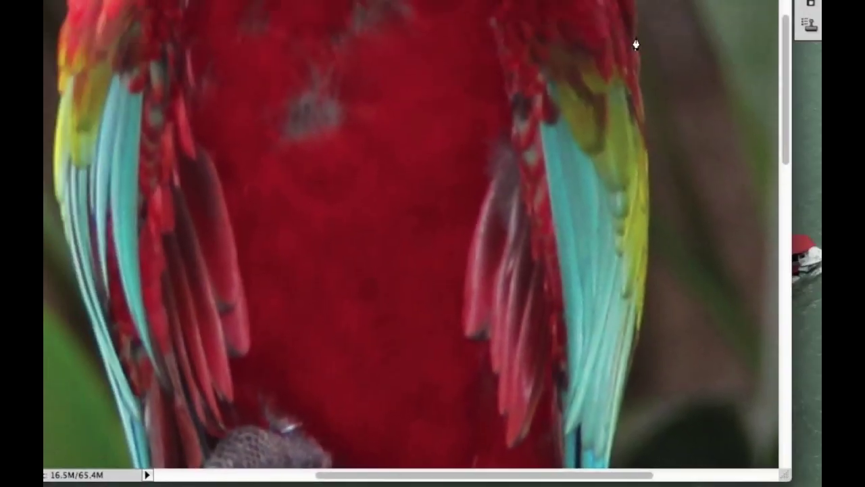
left_click_drag(636, 39, 638, 120)
left_click_drag(636, 341, 614, 447)
scroll(613, 448, "down", 15)
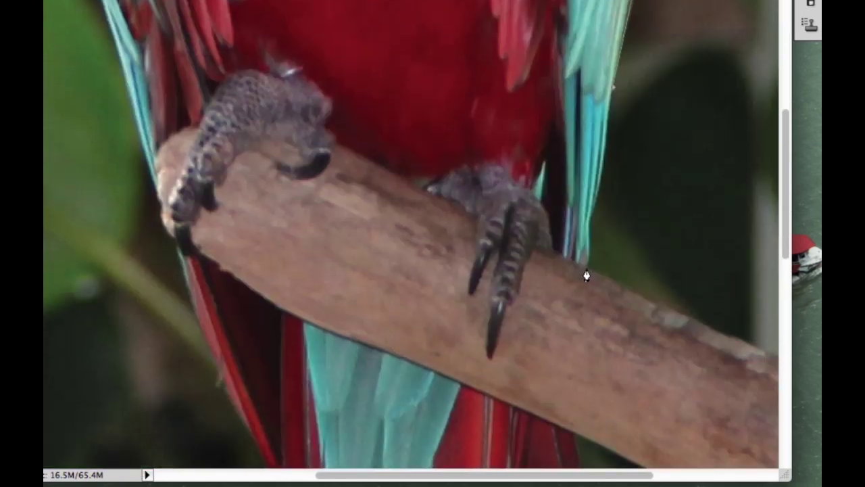
left_click_drag(587, 269, 590, 284)
- Trace the branch's upper edge, its cut end near the photo's edge, and its lower edge back towards the tail feathers
scroll(601, 277, "right", 10)
scroll(601, 278, "down", 6)
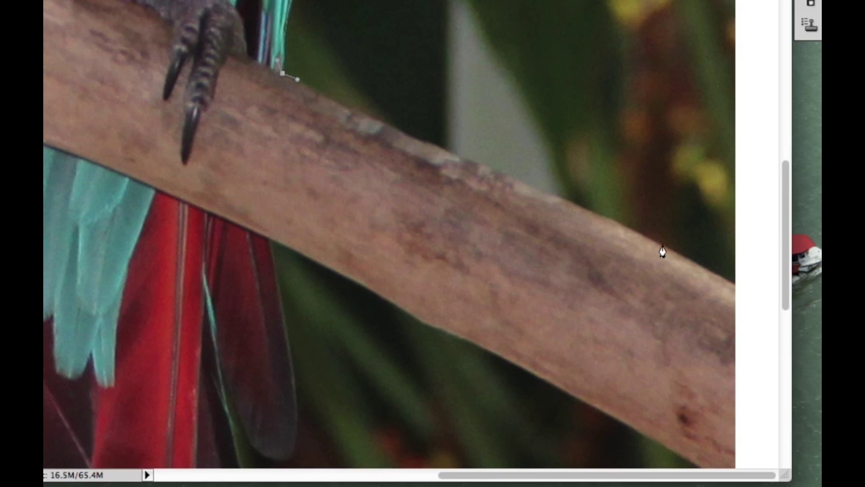
left_click_drag(717, 277, 733, 292)
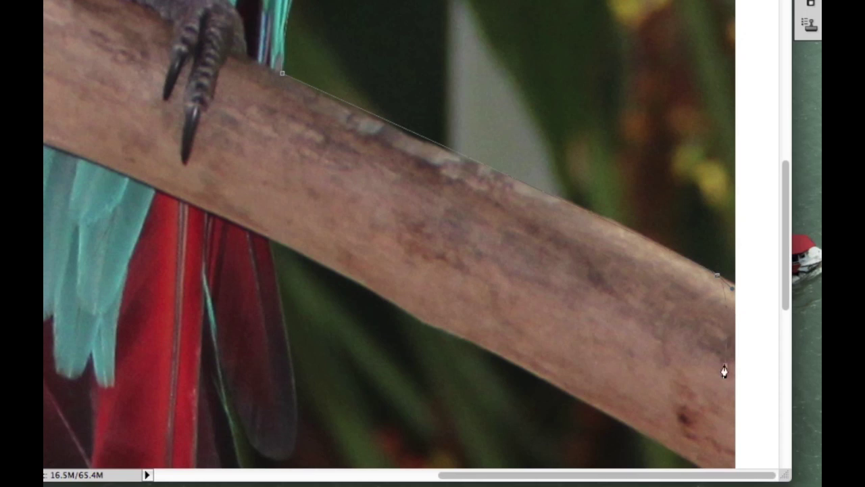
scroll(723, 434, "down", 5)
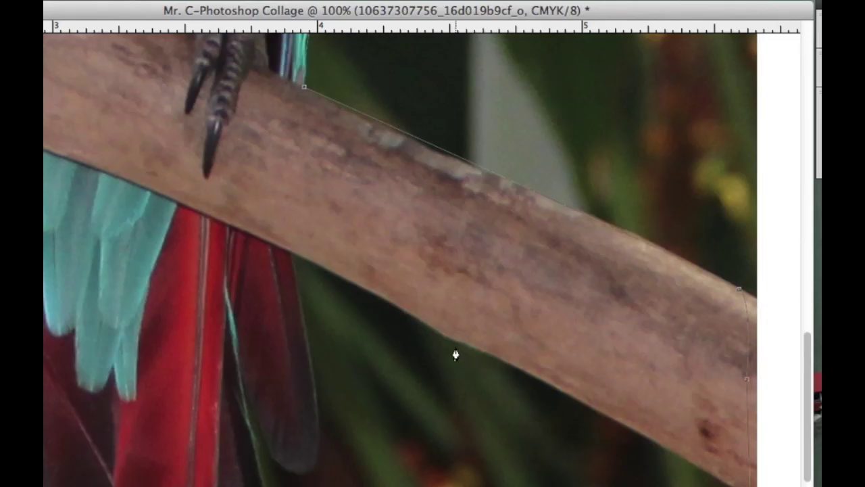
left_click_drag(426, 200, 387, 199)
left_click_drag(410, 341, 411, 339)
- Trace the path from the branch's underside around the short tail feathers and down the long tail's right edge
left_click_drag(292, 253, 333, 448)
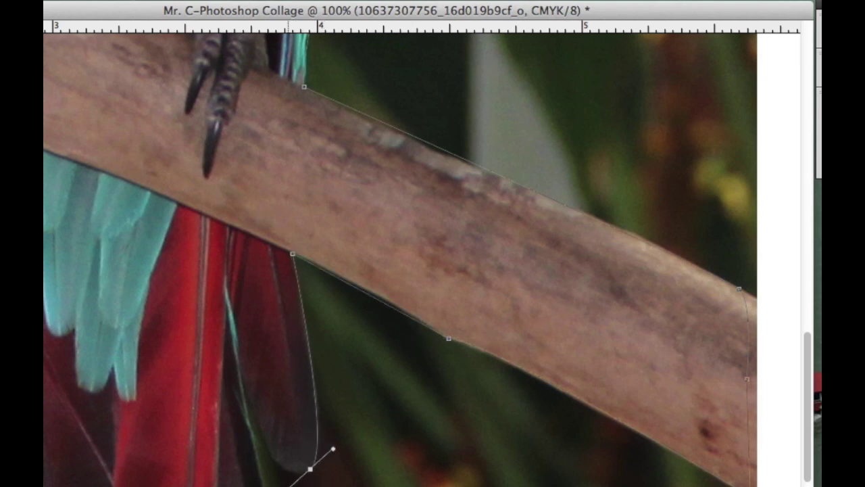
left_click_drag(257, 424, 258, 445)
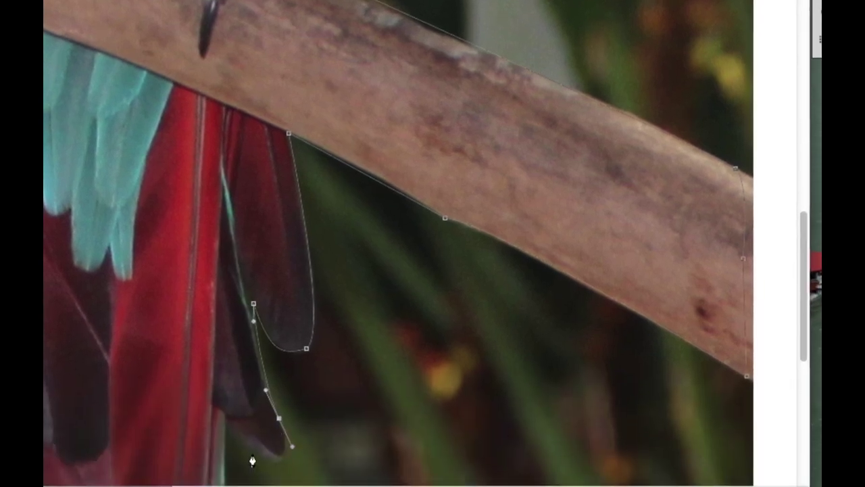
left_click_drag(250, 464, 228, 422)
scroll(228, 422, "down", 5)
left_click_drag(215, 201, 211, 223)
scroll(211, 232, "down", 1)
scroll(211, 232, "down", 1)
left_click_drag(202, 377, 200, 407)
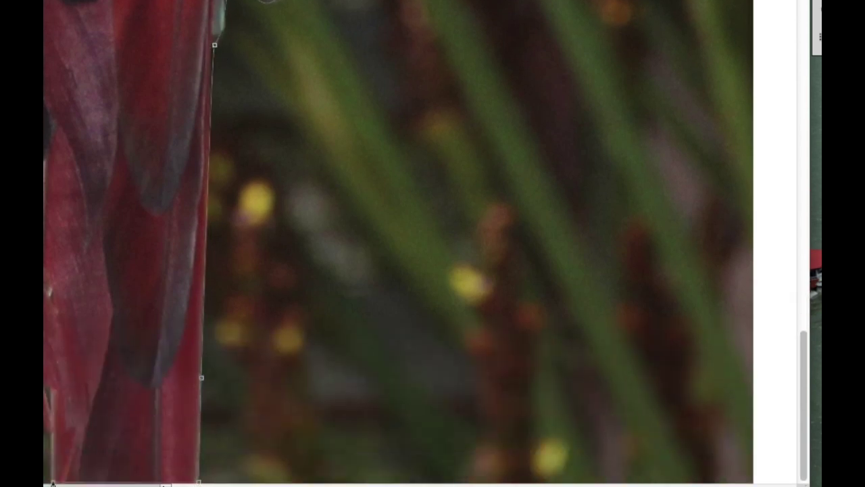
- Outline the tail's lower feather tips and trace its left edge up to where the slanting red feather meets it
left_click(51, 433)
scroll(60, 412, "left", 3)
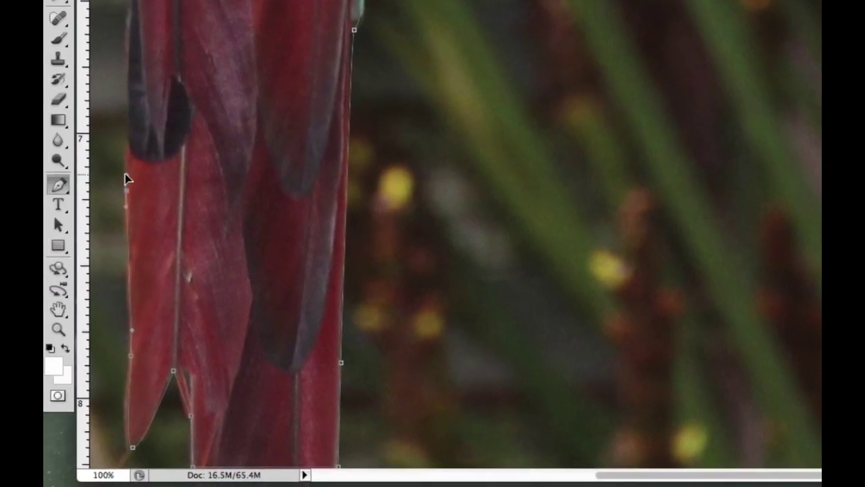
left_click(131, 80)
scroll(131, 79, "up", 10)
scroll(131, 78, "left", 4)
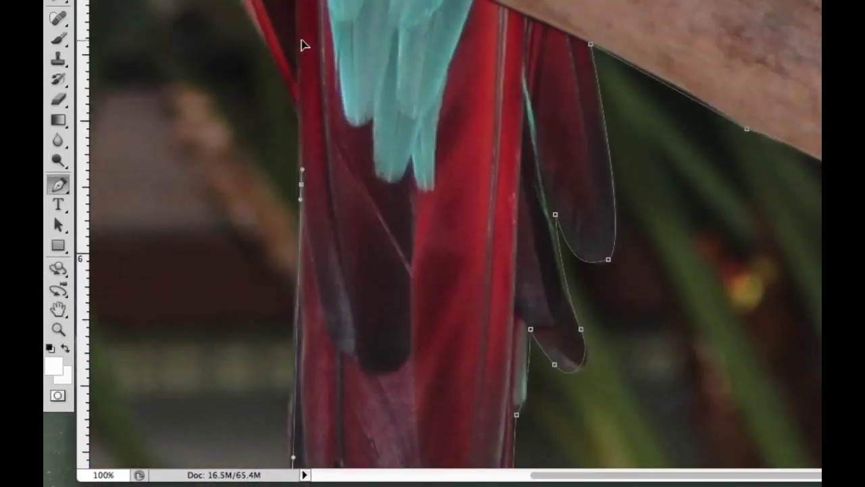
scroll(302, 46, "up", 1)
left_click(299, 137)
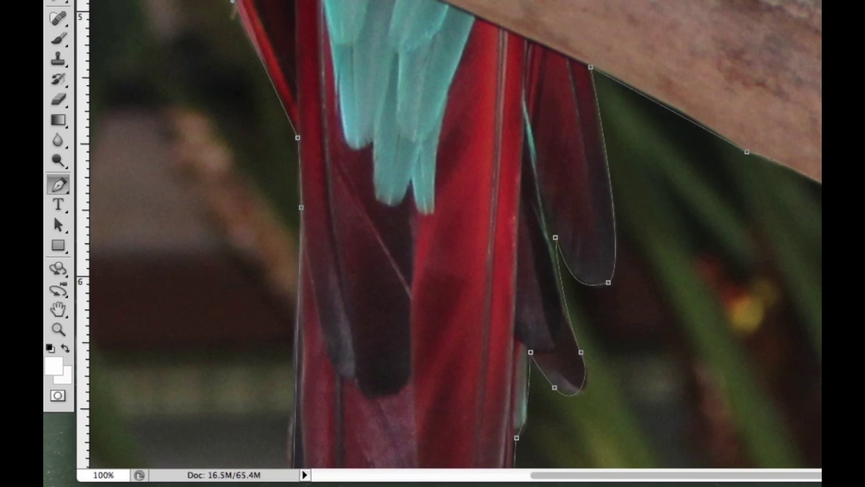
- Trace the slanting red feather's outer edge up to the branch's rounded end beside the macaw's claw
scroll(253, 58, "up", 6)
scroll(253, 58, "left", 2)
left_click(254, 56)
left_click(246, 24)
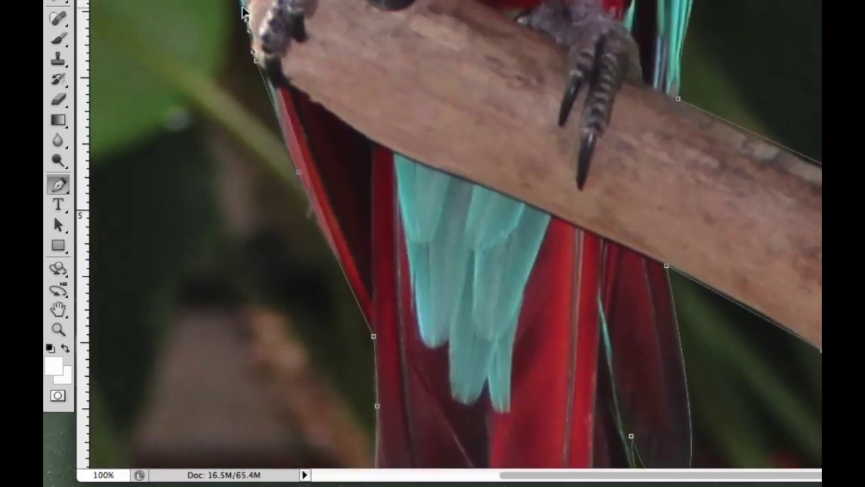
- Trace the left-hand wing and shoulder up to the beak and close the path at its starting point
scroll(241, 10, "up", 6)
scroll(242, 10, "left", 4)
left_click(335, 27)
scroll(336, 27, "up", 6)
left_click_drag(322, 291, 318, 256)
left_click_drag(352, 161, 382, 116)
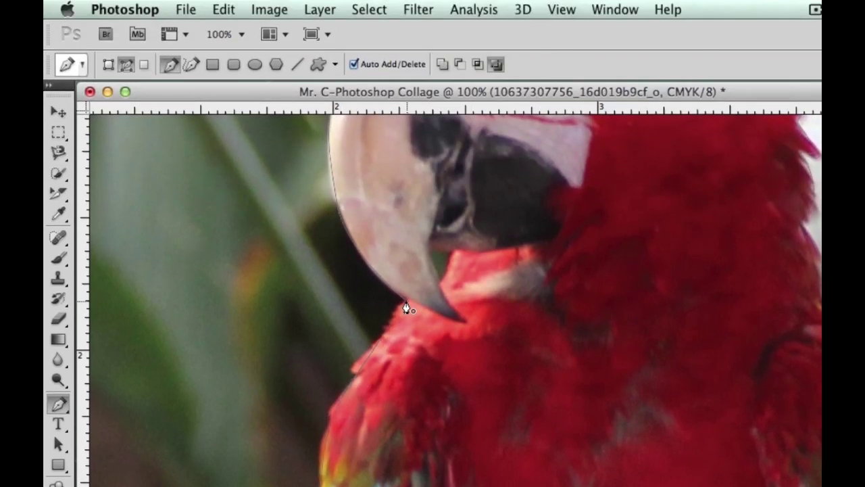
left_click(406, 308)
- Load the macaw's Work Path as a selection and add a layer mask from it to the red macaw layer
key("super+minus")
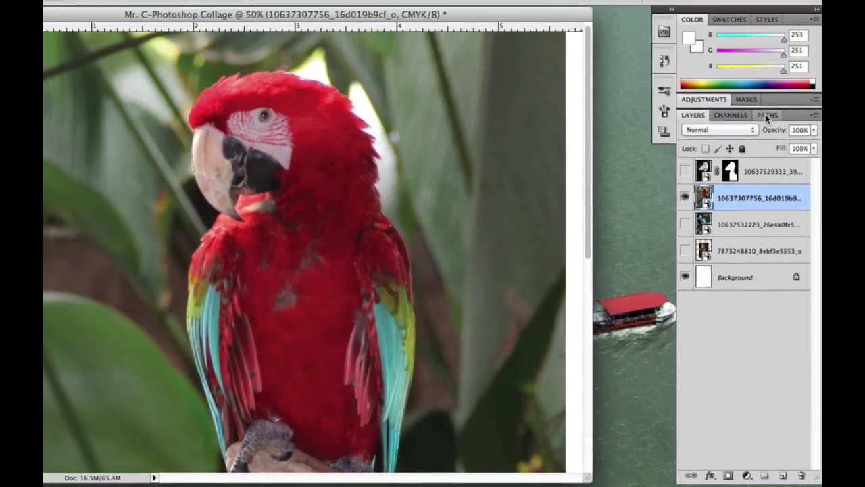
left_click(772, 153)
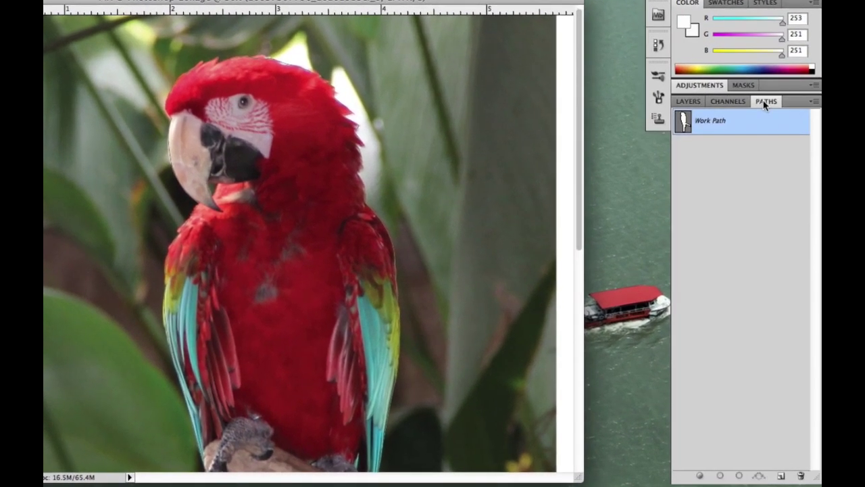
left_click(738, 477)
left_click(713, 226)
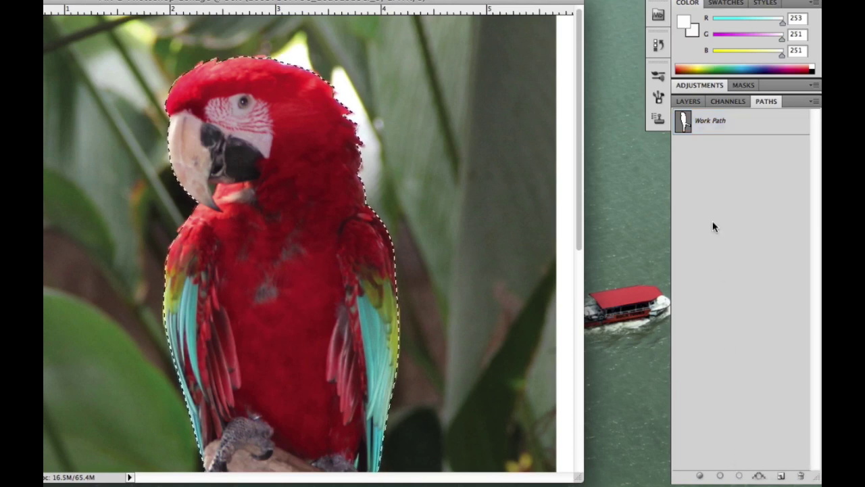
left_click(686, 101)
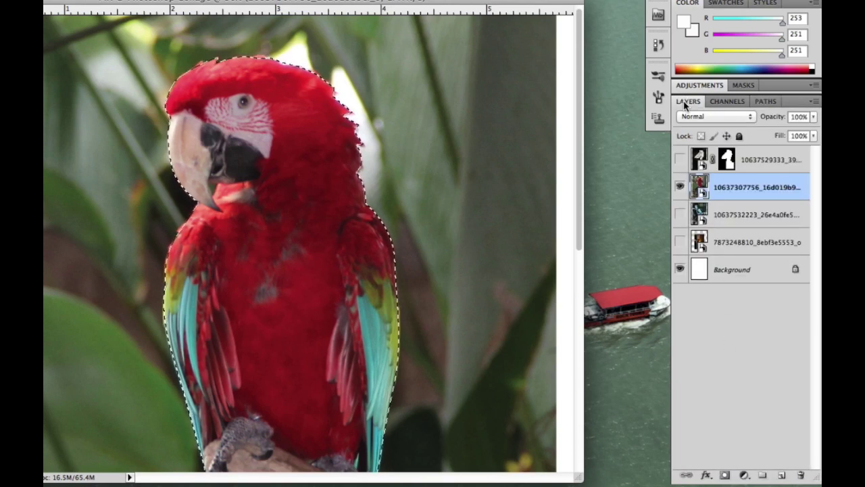
left_click(724, 477)
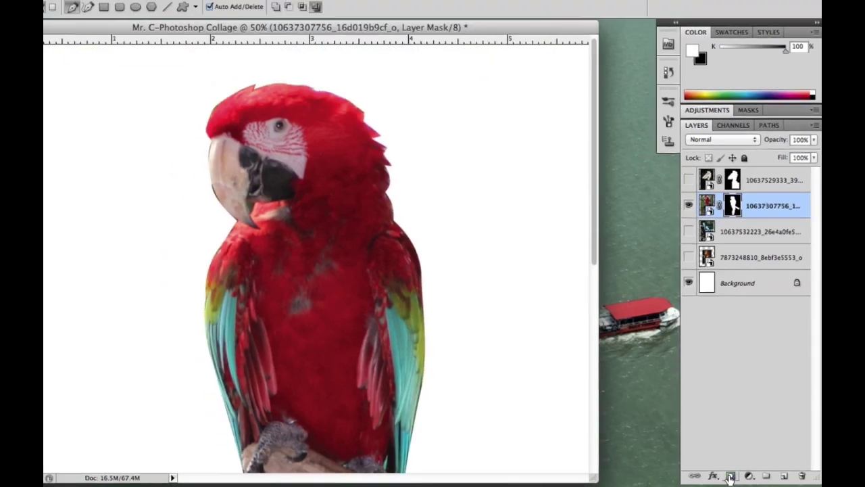
key("super+minus")
key("super+minus")
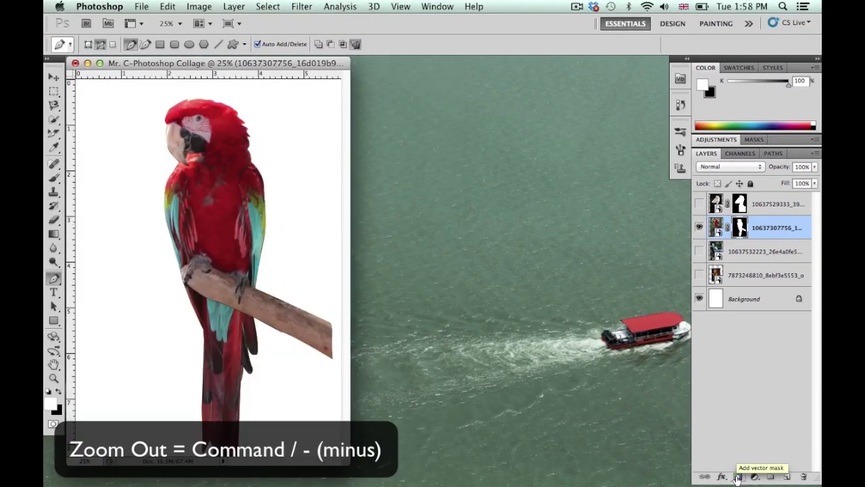
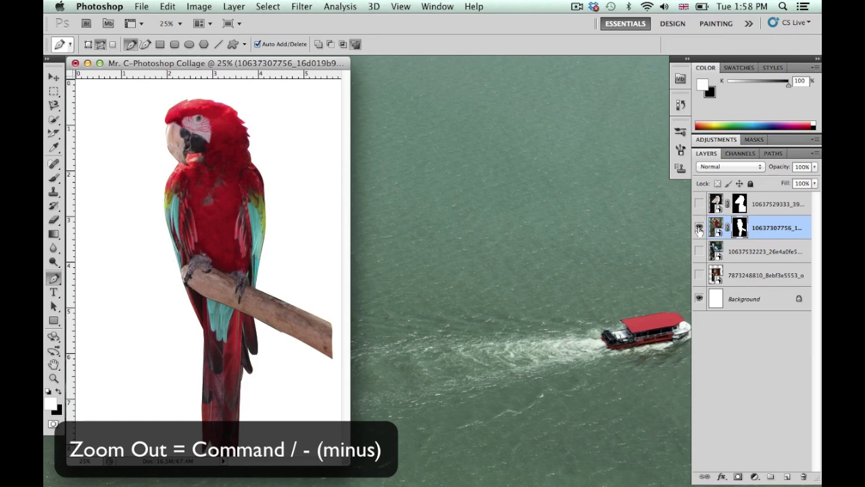
- Hide the red macaw layer, preview the two remaining uncut bird photos, and leave only the blue macaw photo visible above the background
left_click(699, 251)
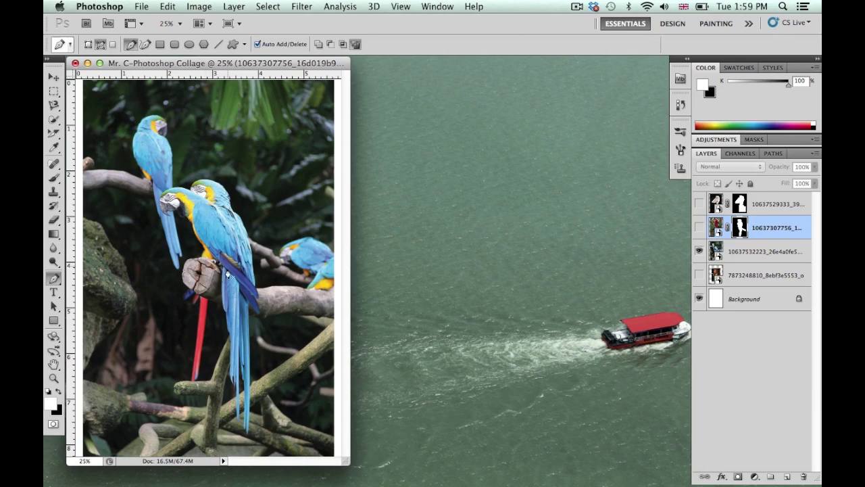
left_click(699, 252)
left_click(698, 275)
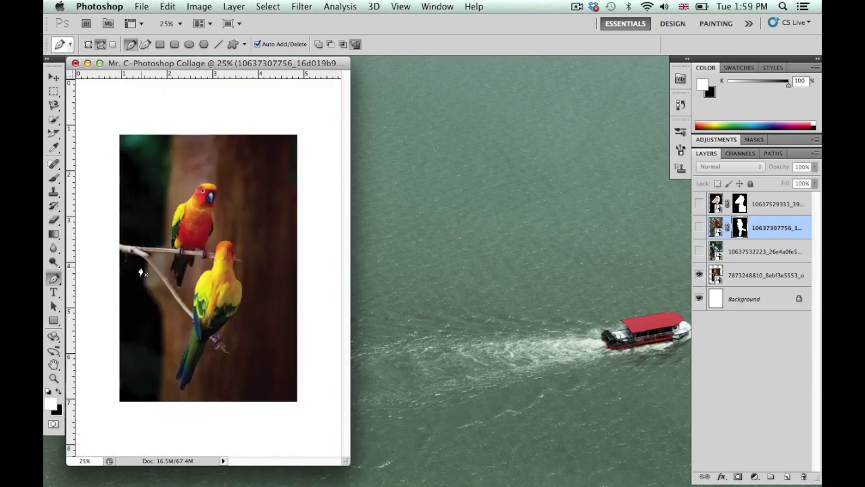
left_click(698, 275)
left_click(699, 252)
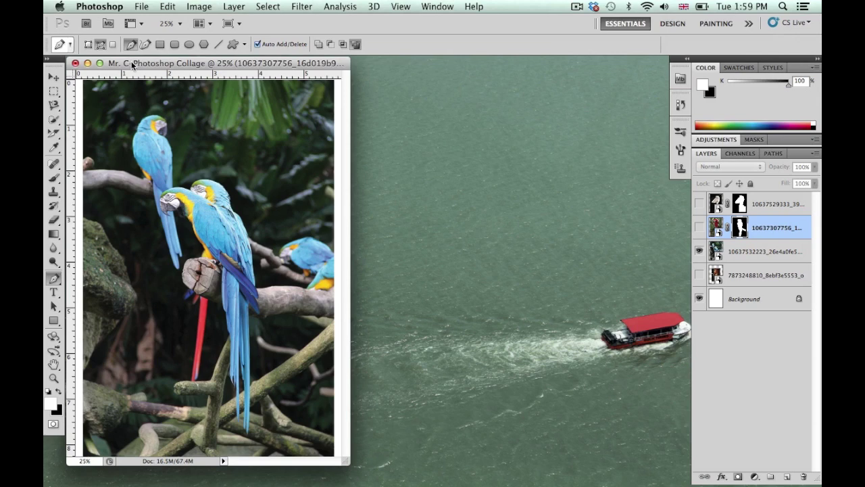
- Save the collage to the Desktop in Photoshop format with layers and Maximize Compatibility enabled
key("super+s")
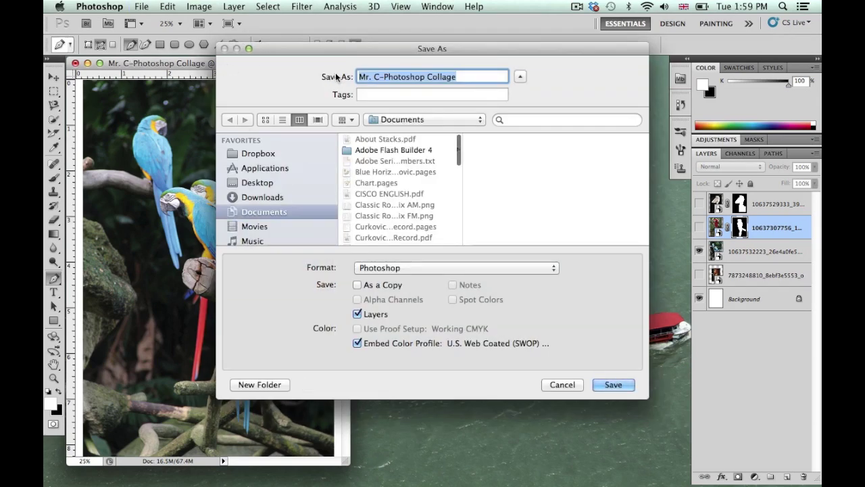
left_click(383, 122)
left_click(392, 199)
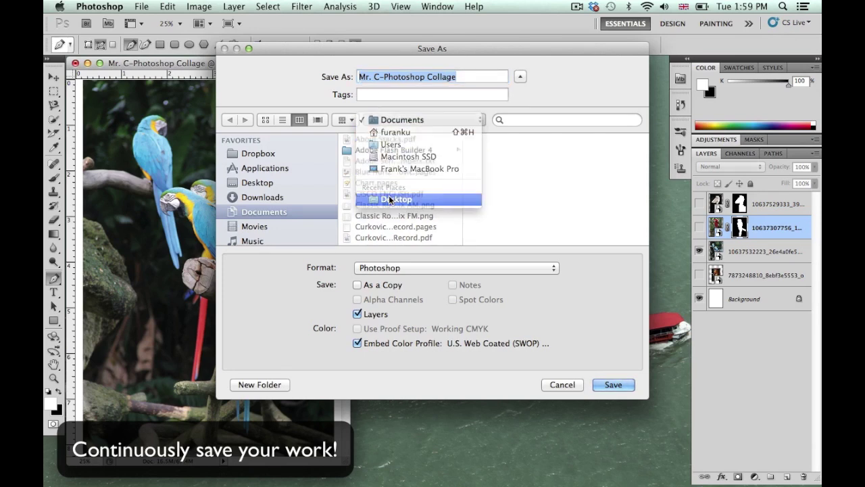
left_click(616, 386)
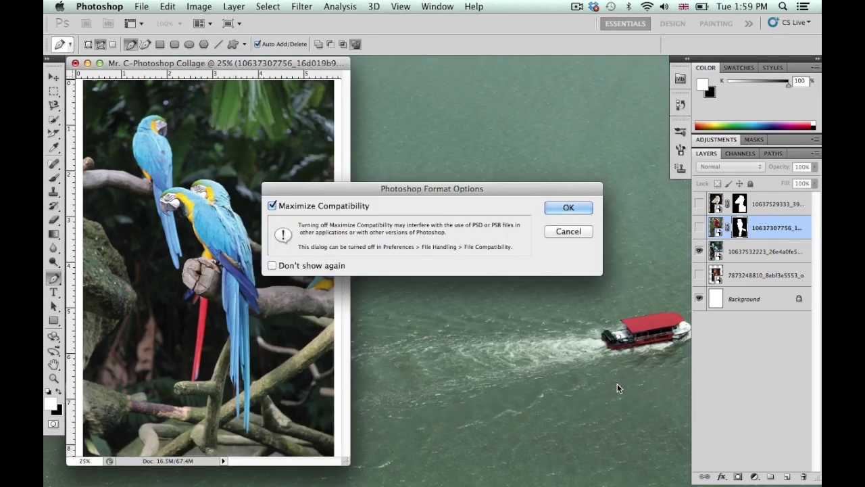
left_click(567, 207)
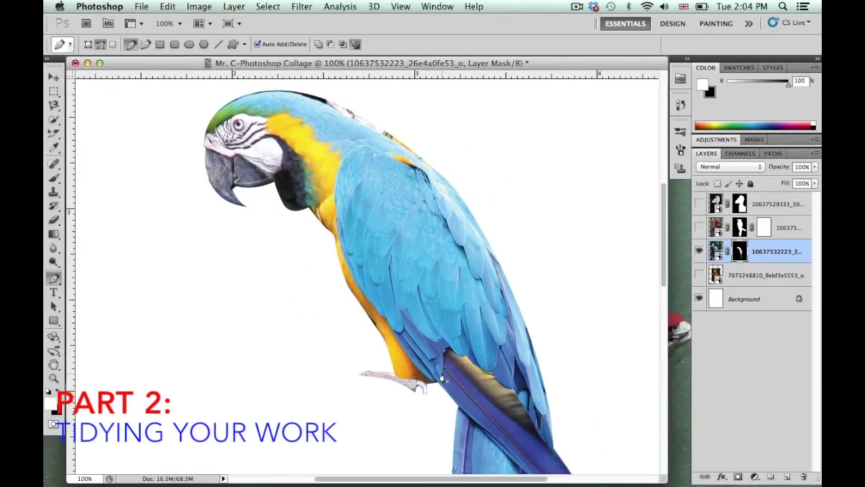
- Erase the black and white leftovers behind the blue macaw's head on its layer mask with a soft 20 px Eraser at 33% hardness
scroll(441, 379, "up", 3)
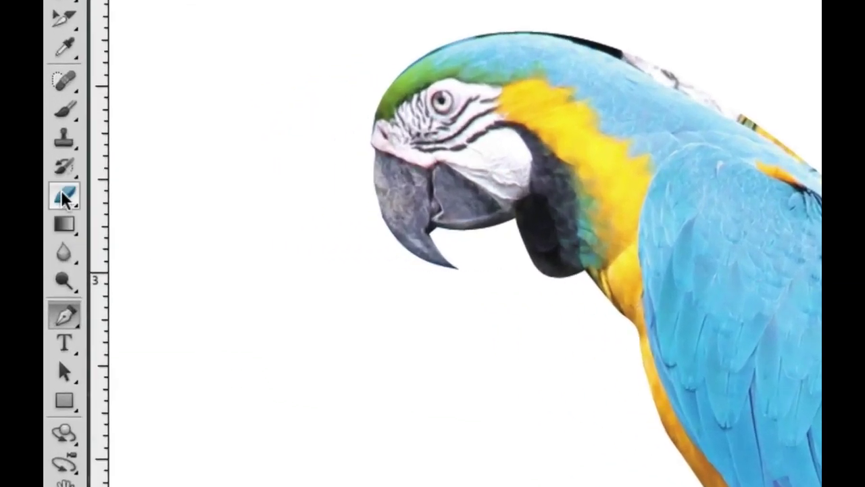
left_click_drag(62, 198, 108, 195)
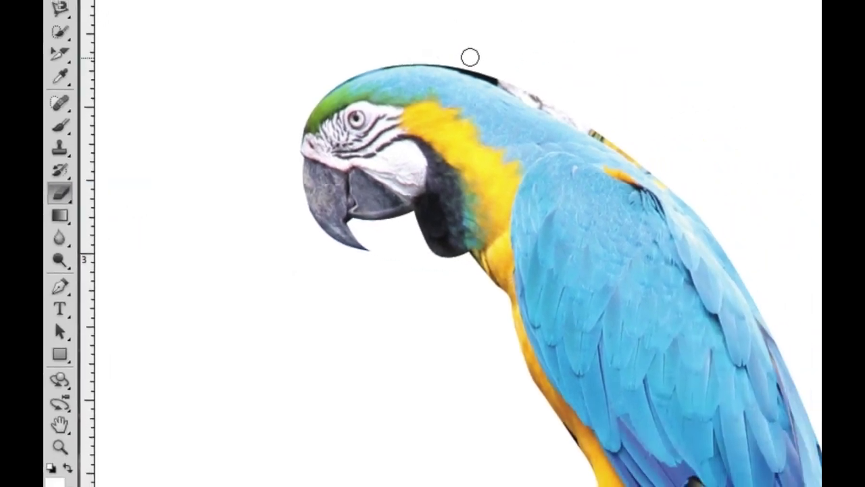
scroll(470, 57, "up", 5)
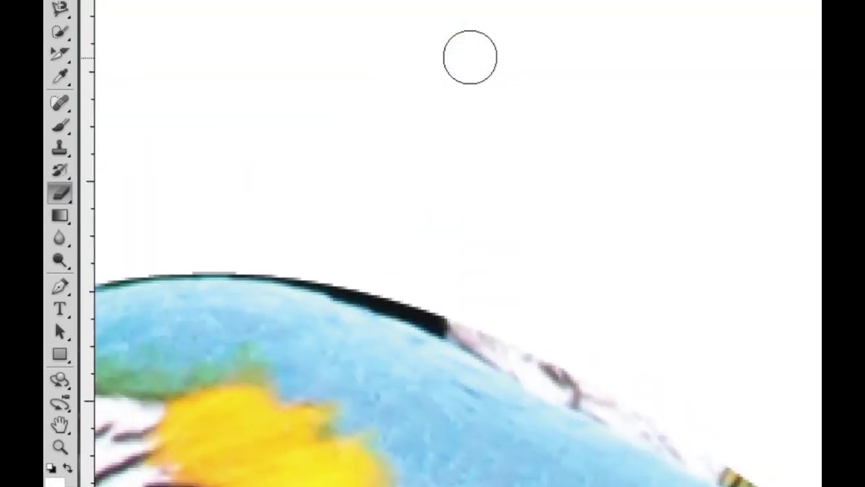
left_click(443, 300)
left_click_drag(443, 299, 742, 463)
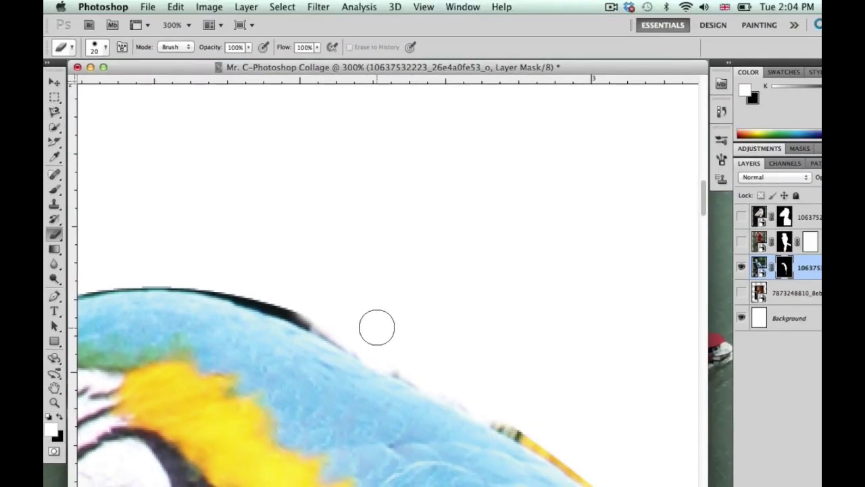
mouse_move(334, 320)
left_mouse_down()
mouse_move(229, 281)
mouse_move(319, 315)
mouse_move(371, 349)
left_mouse_up()
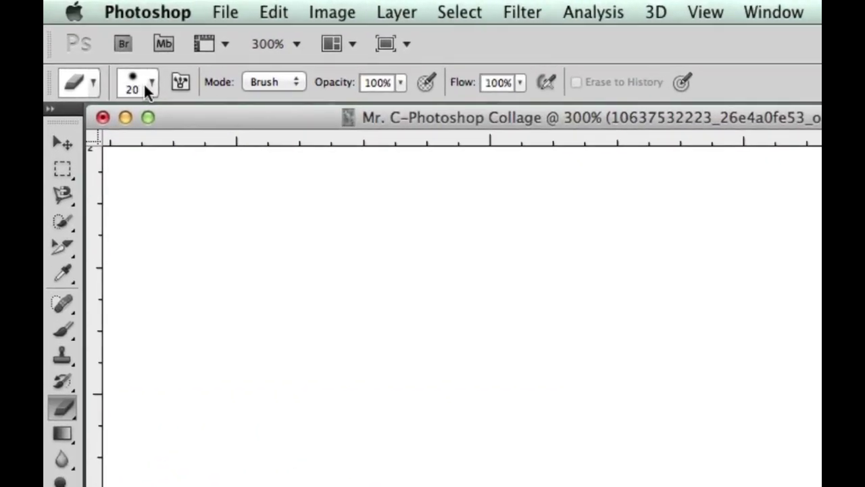
left_click(150, 84)
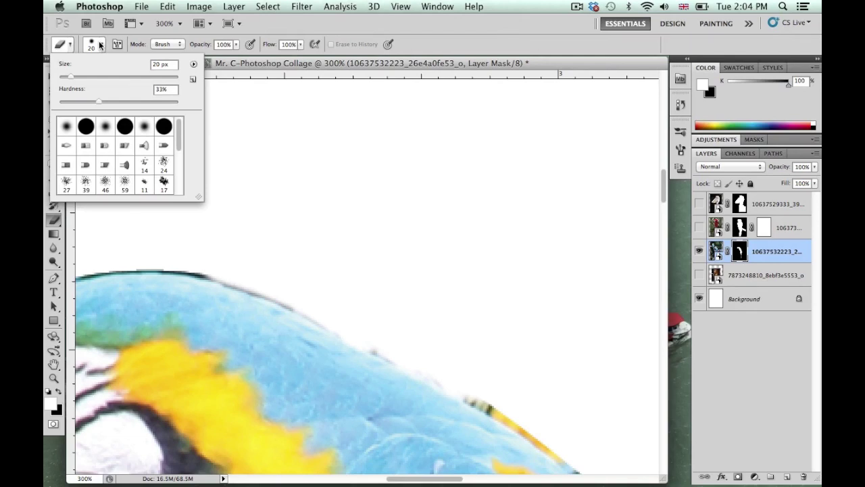
left_click(206, 257)
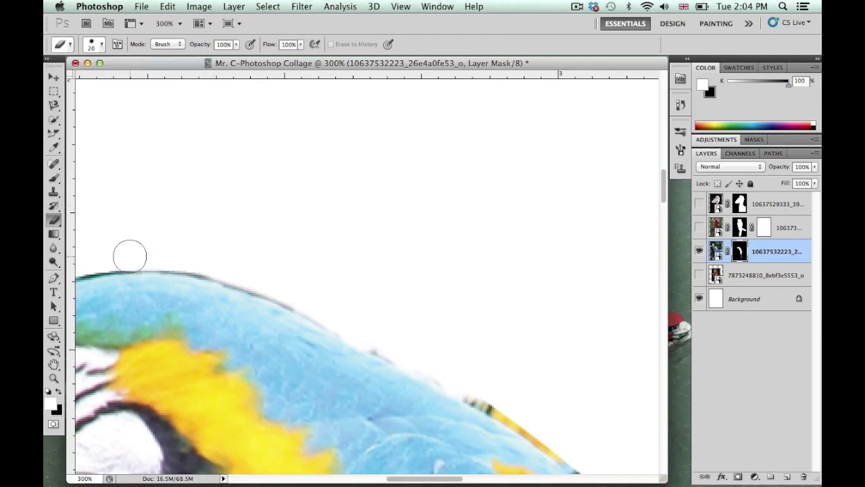
- Erase the leftover yellow strip along the outer edge of the blue macaw's upper back
scroll(436, 309, "down", 5)
scroll(437, 308, "right", 3)
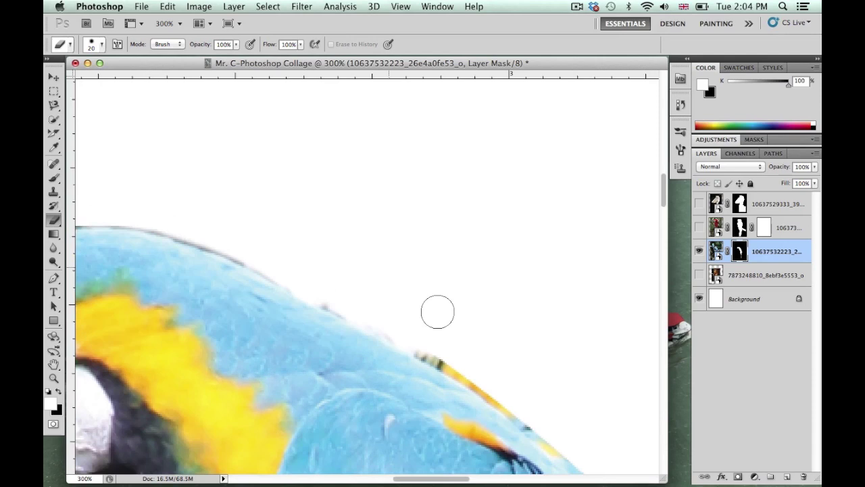
scroll(436, 311, "up", 2, "alt")
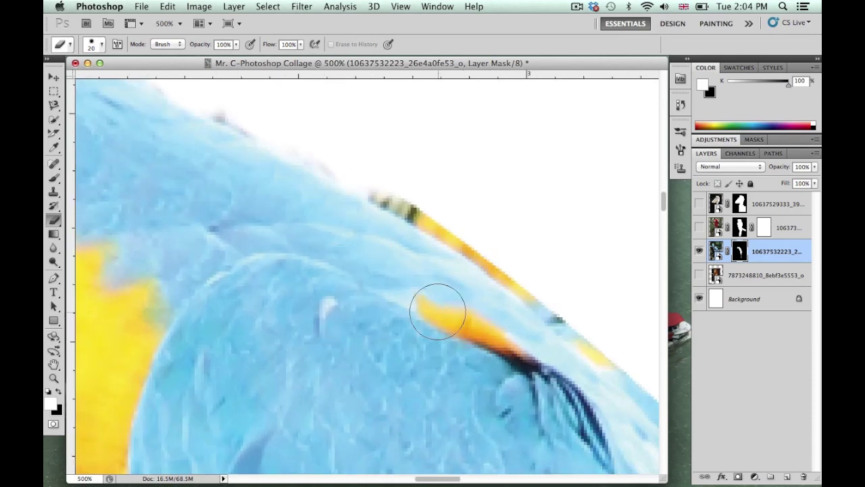
mouse_move(382, 176)
left_mouse_down()
mouse_move(482, 235)
mouse_move(599, 332)
mouse_move(482, 237)
mouse_move(367, 174)
mouse_move(443, 221)
mouse_move(410, 202)
mouse_move(306, 130)
mouse_move(443, 202)
left_mouse_up()
key("super+minus")
key("super+minus")
key("super+minus")
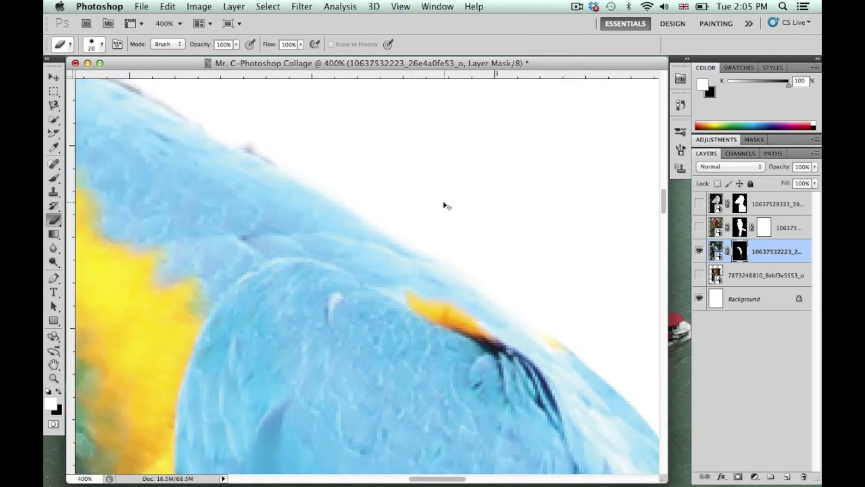
- Erase the thin dark outline around the blue macaw's forehead, crown and back of the head
scroll(468, 214, "left", 5)
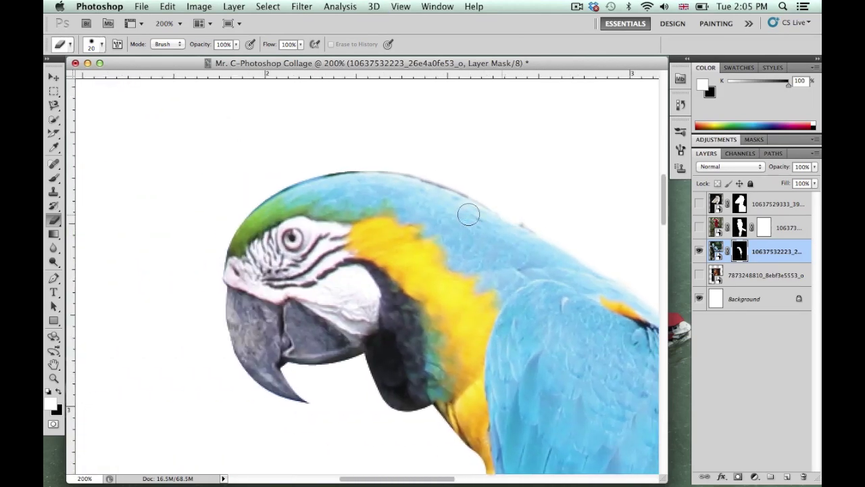
key("super+plus")
key("super+plus")
scroll(468, 212, "up", 3)
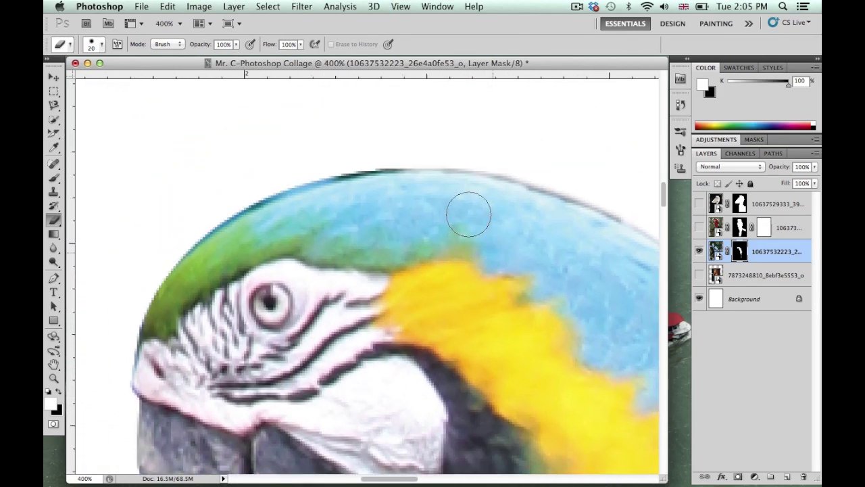
mouse_move(313, 163)
left_mouse_down()
mouse_move(259, 181)
mouse_move(195, 224)
mouse_move(245, 194)
mouse_move(369, 156)
mouse_move(247, 185)
mouse_move(190, 221)
mouse_move(116, 328)
left_mouse_up()
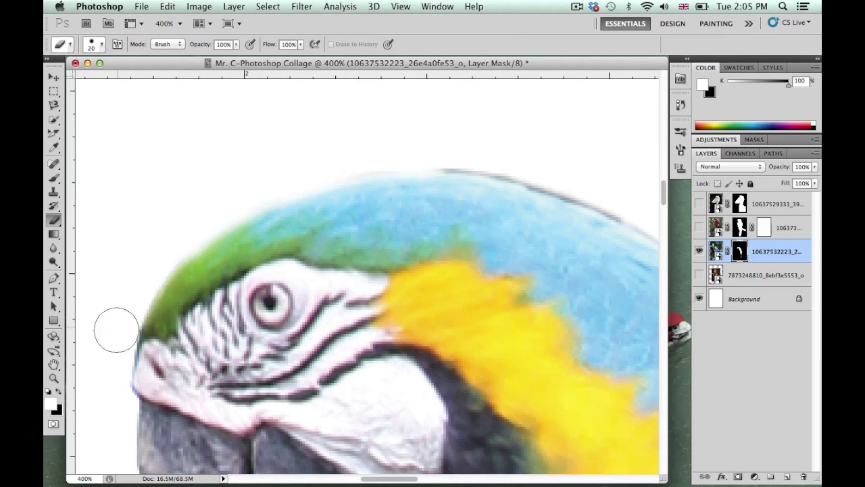
mouse_move(444, 148)
left_mouse_down()
mouse_move(488, 152)
mouse_move(559, 174)
left_mouse_up()
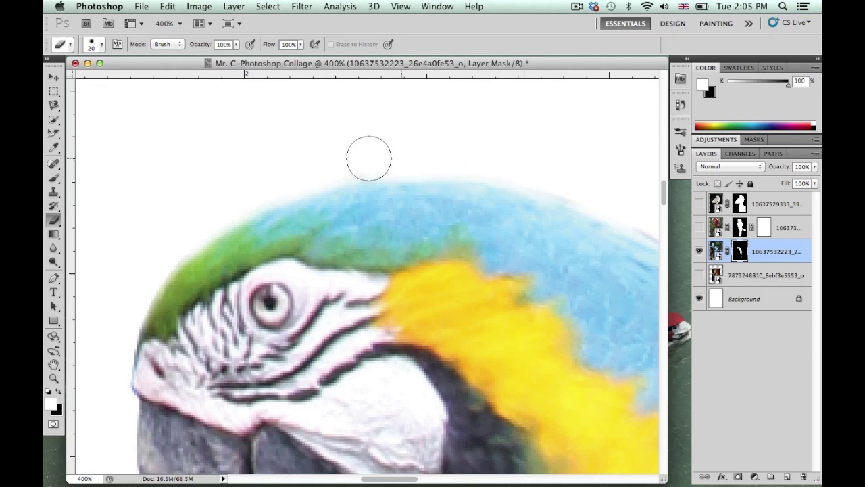
key("h")
left_click_drag(200, 199, 206, 203)
left_click_drag(500, 190, 224, 145)
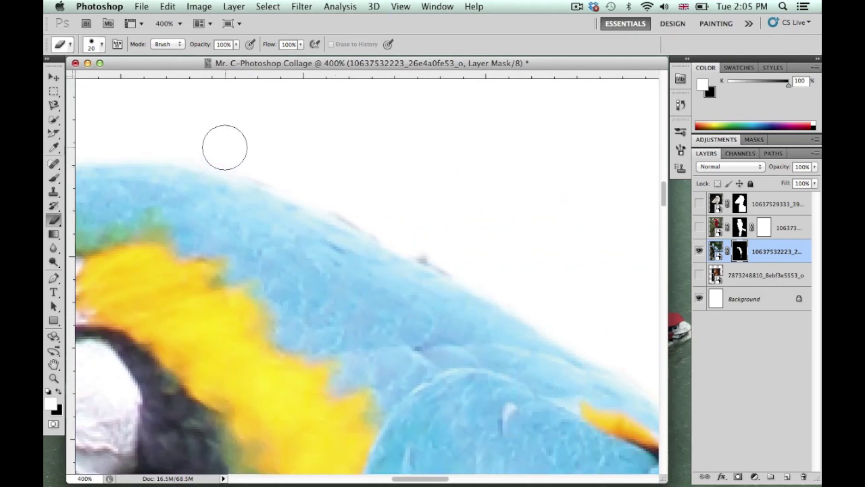
- Hide the cleaned-up blue macaw layer, then select and show the yellow parrot's layer
key("super+minus")
key("super+minus")
key("super+minus")
key("super+minus")
key("super+minus")
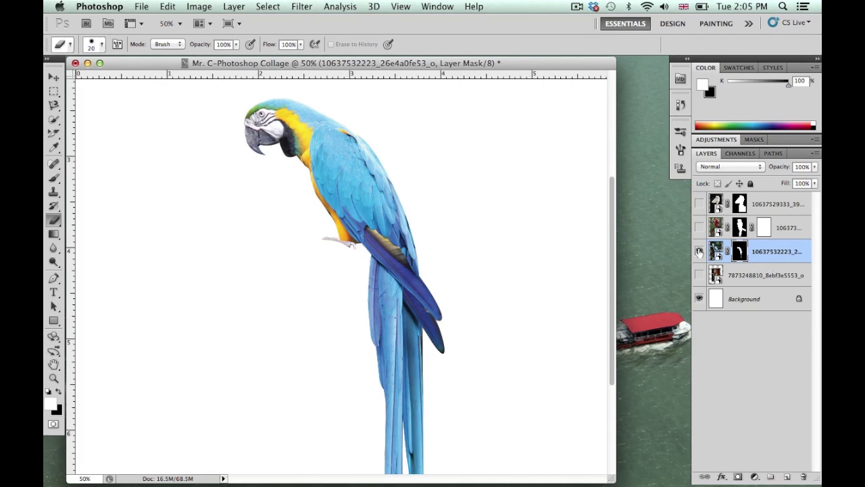
left_click(699, 252)
left_click(739, 277)
left_click(699, 275)
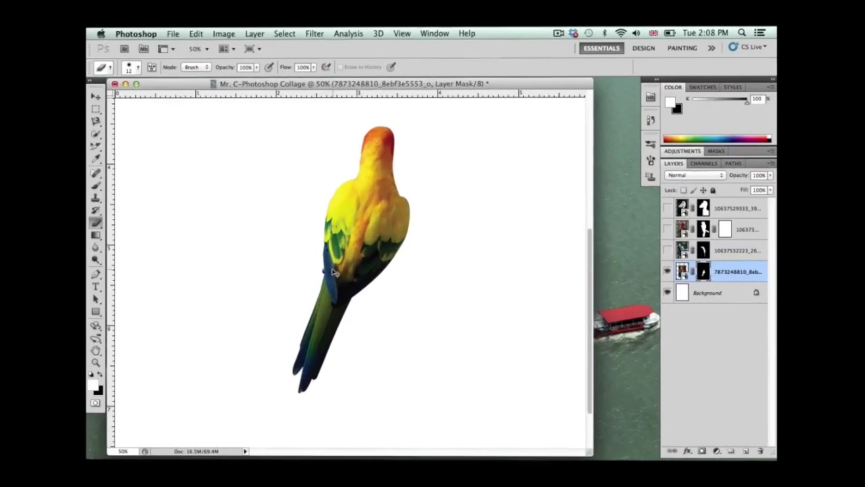
- Show the blue macaw, red macaw and pelican layers together with the yellow parrot to check all the cut-outs
key("super+minus")
key("super+minus")
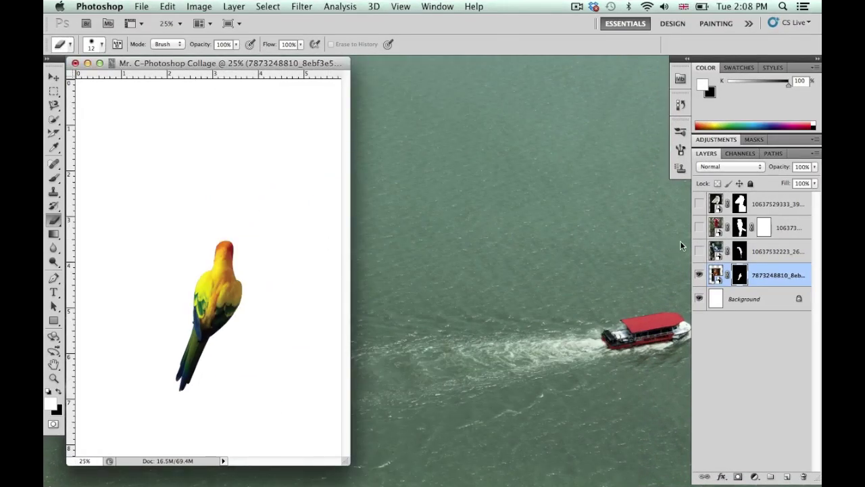
left_click(699, 252)
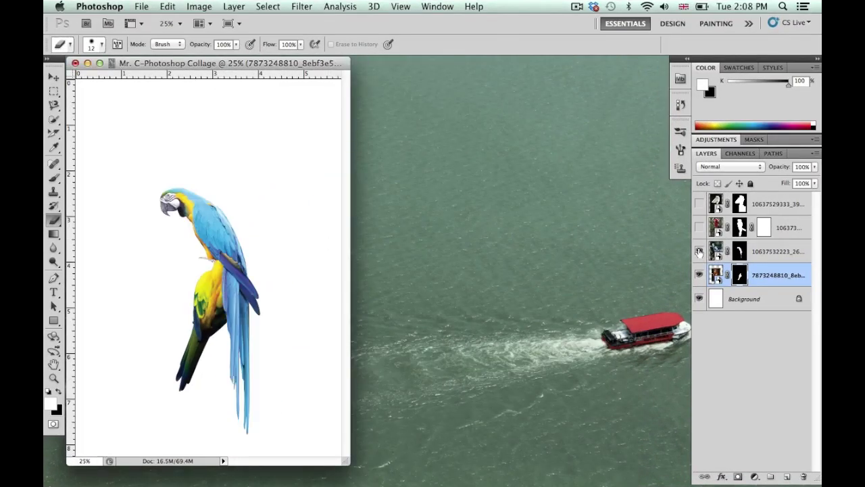
left_click(699, 228)
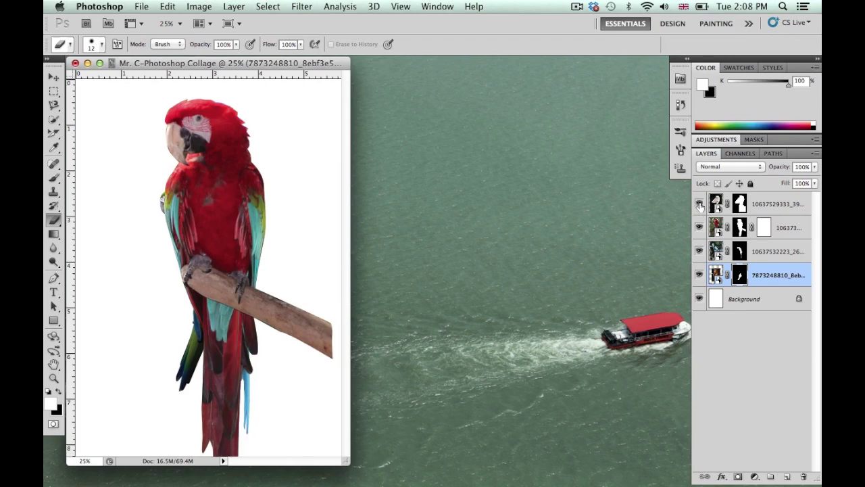
left_click(699, 206)
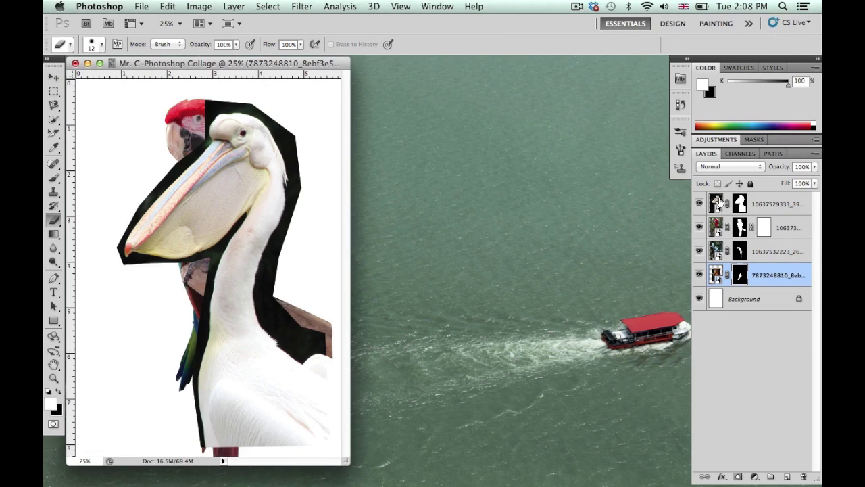
- Hide the pelican, red macaw and blue macaw layers again so only the selected yellow parrot layer shows above the background
left_click(699, 206)
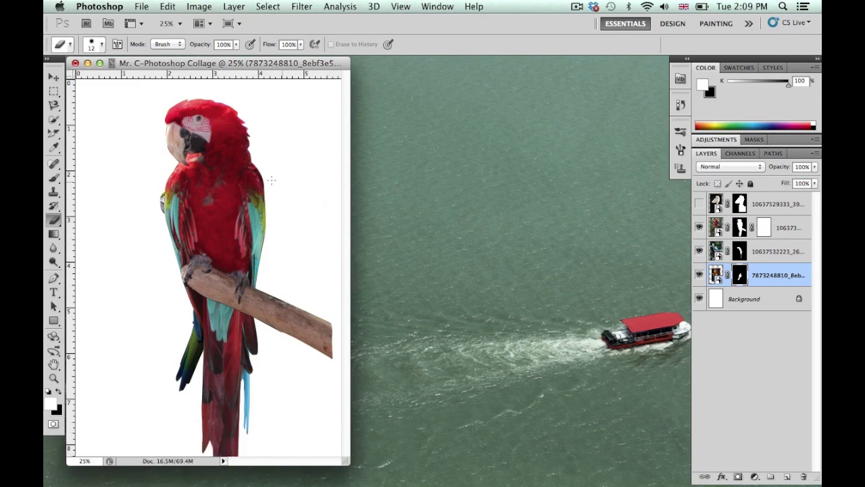
left_click(775, 277)
left_click(698, 228)
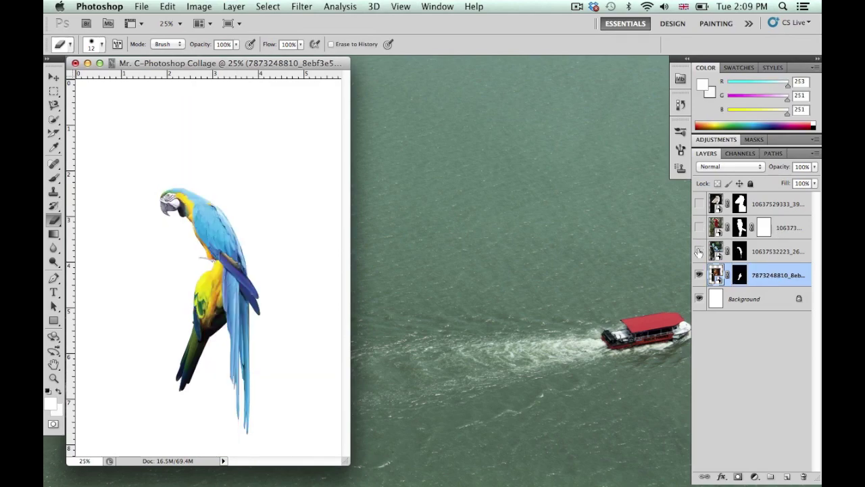
left_click(699, 251)
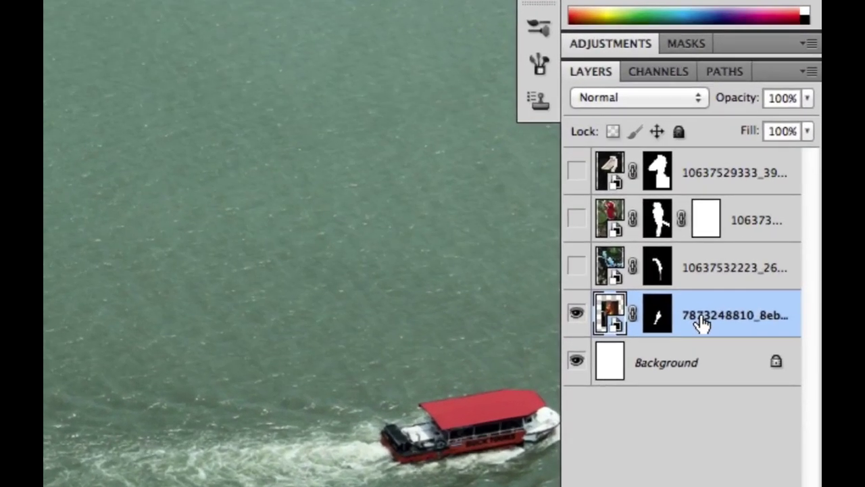
- Rename the yellow parrot's layer as yellow bird
double_click(703, 318)
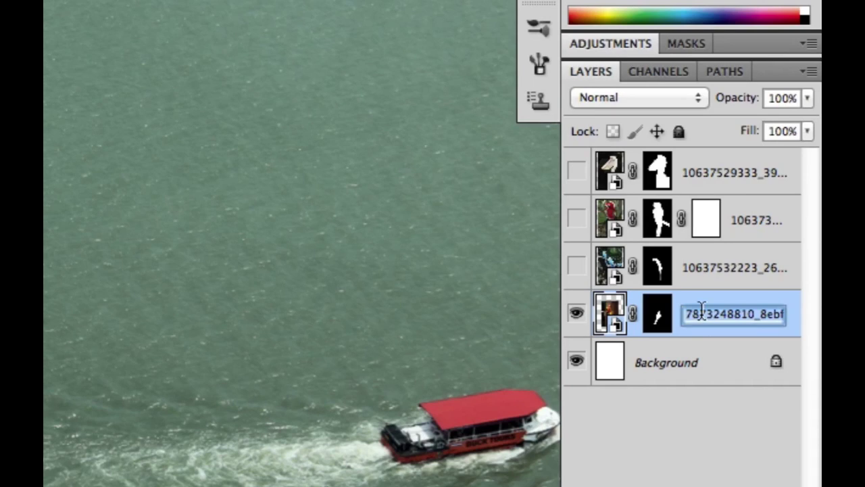
type("yellow bird")
key("Return")
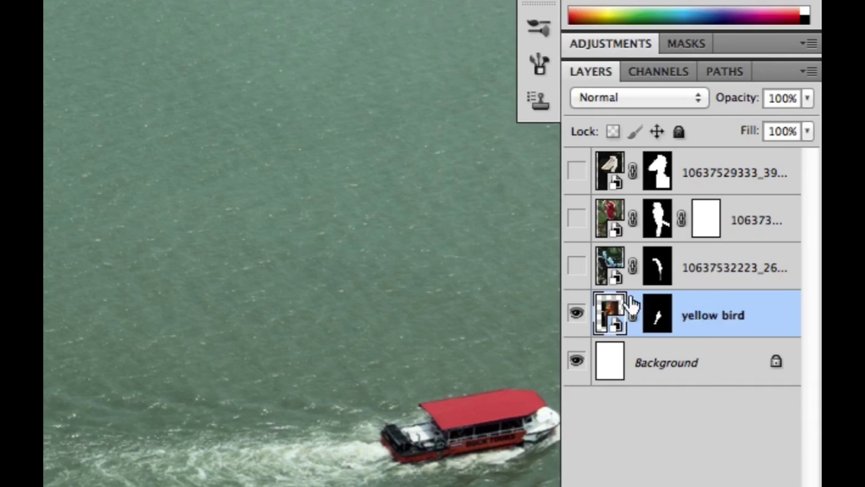
- Hide the yellow bird layer, show the blue macaw's layer and rename it as blue
left_click(576, 312)
left_click(576, 266)
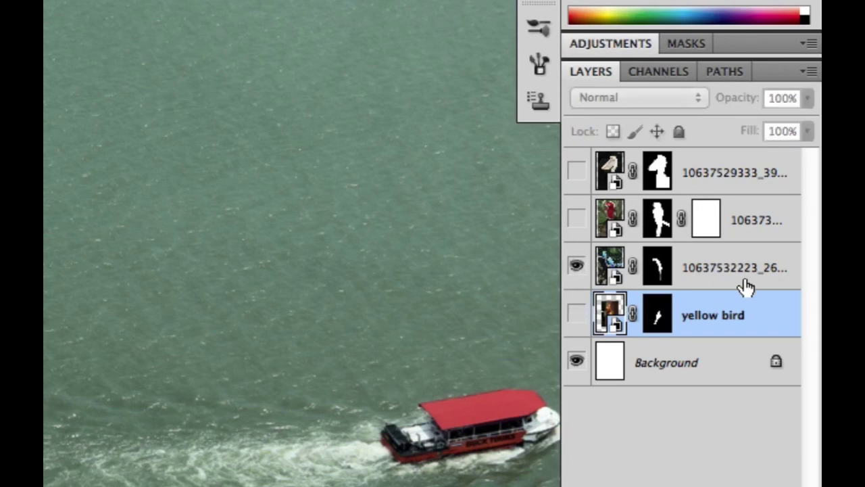
double_click(722, 267)
type("blue")
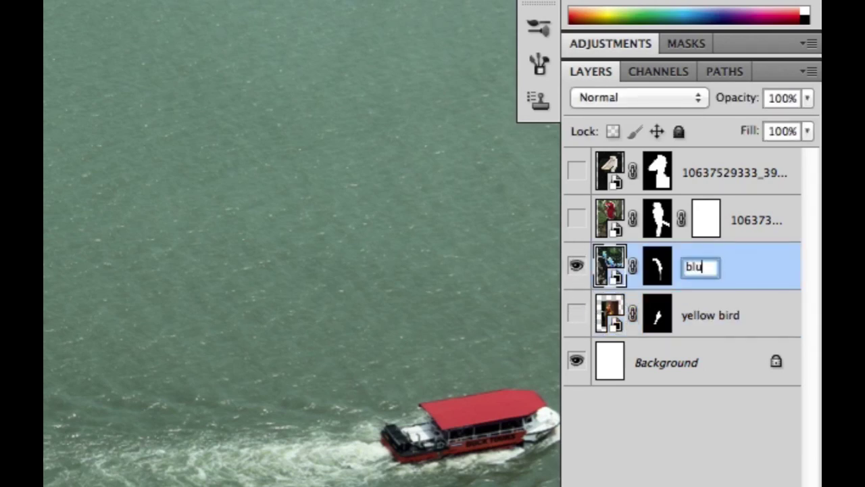
key("Return")
- Hide the blue layer, show the red macaw's layer and rename it as red
left_click(576, 267)
left_click(576, 217)
left_click(744, 228)
double_click(744, 224)
type("r")
key("Return")
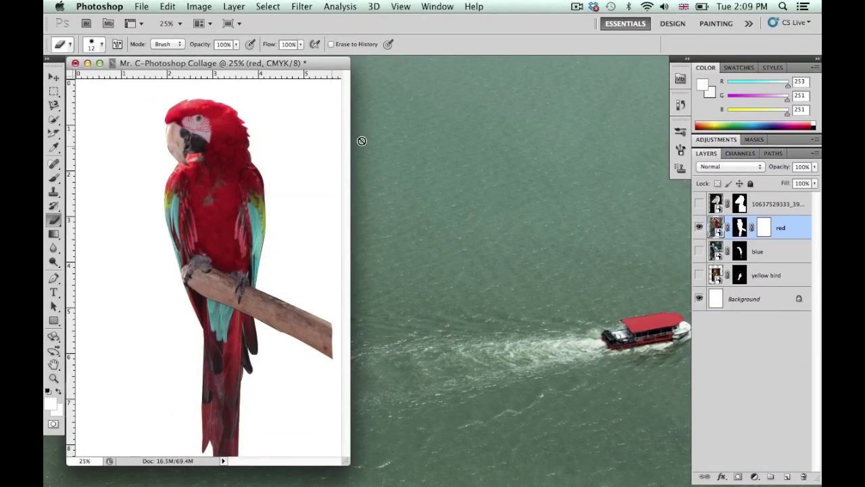
- Enlarge the document window to show the whole page and move the red macaw toward the page's right side
left_click_drag(345, 460, 593, 486)
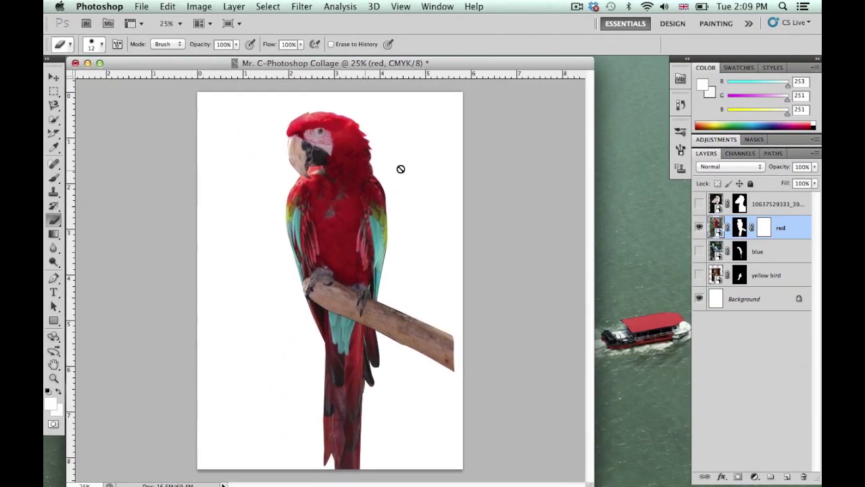
left_click(53, 77)
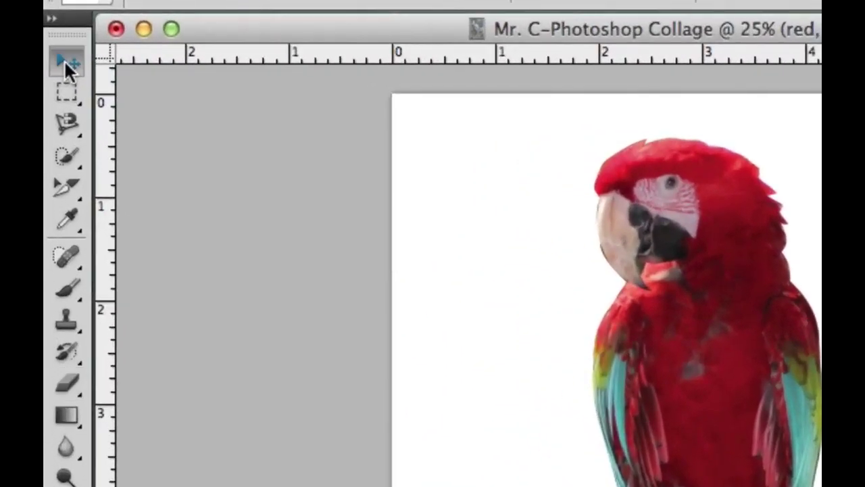
left_click_drag(325, 201, 383, 215)
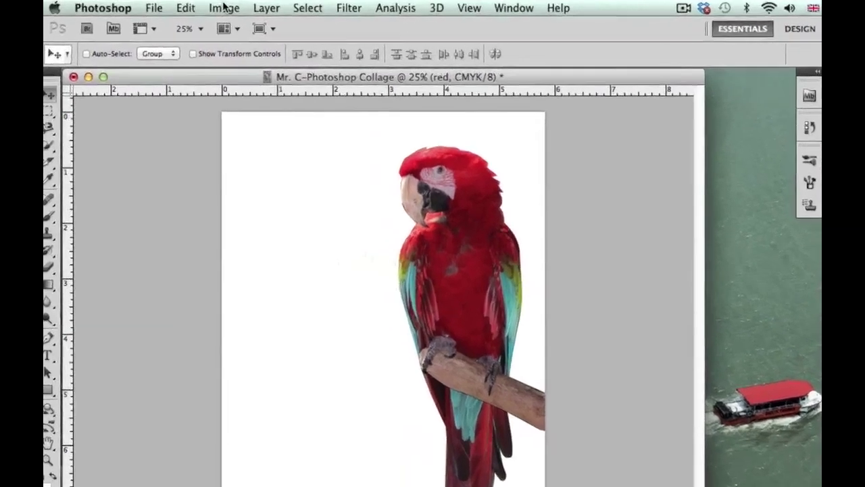
- Scale the red macaw up proportionally to about 110% with Free Transform, placing its head at the page's upper edge
left_click(224, 7)
mouse_move(209, 6)
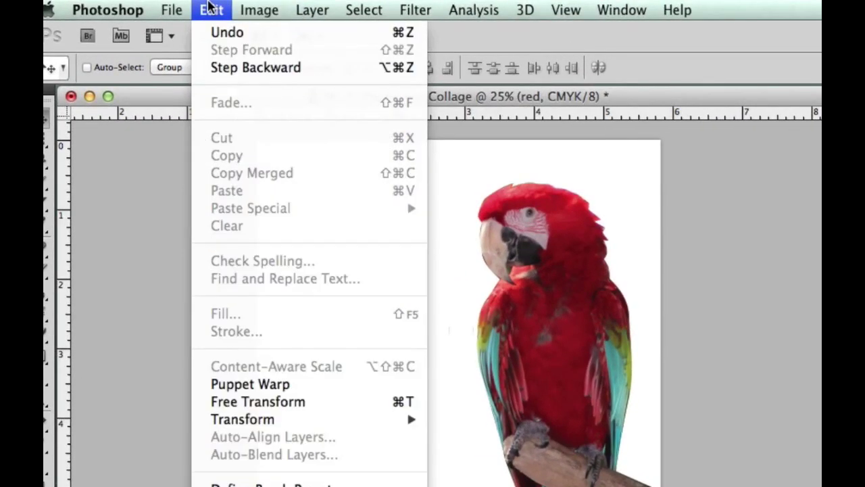
left_click(231, 401)
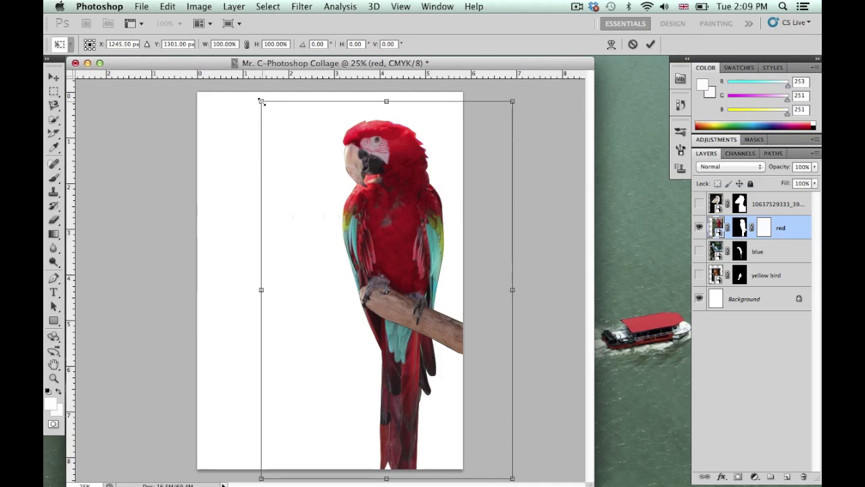
left_click_drag(261, 101, 215, 79)
mouse_move(385, 188)
left_mouse_down()
mouse_move(390, 204)
mouse_move(392, 193)
left_mouse_up()
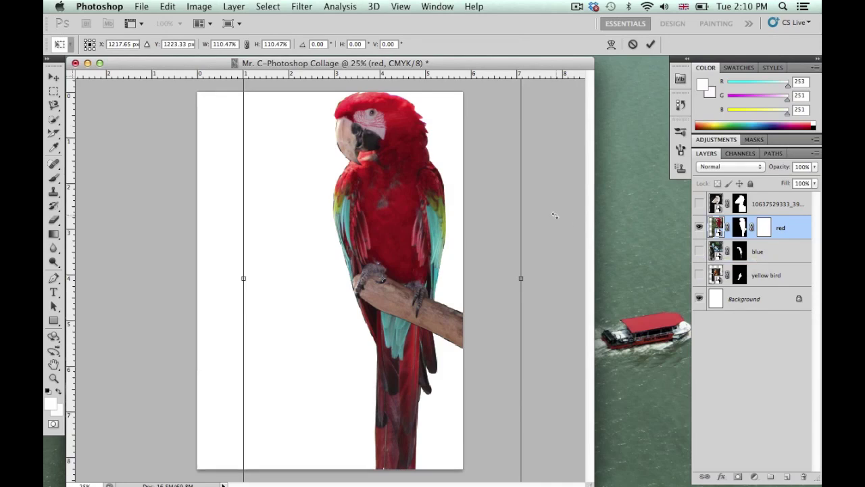
key("Return")
- Show the blue layer and shift the red macaw further toward the page's right edge
left_click(699, 252)
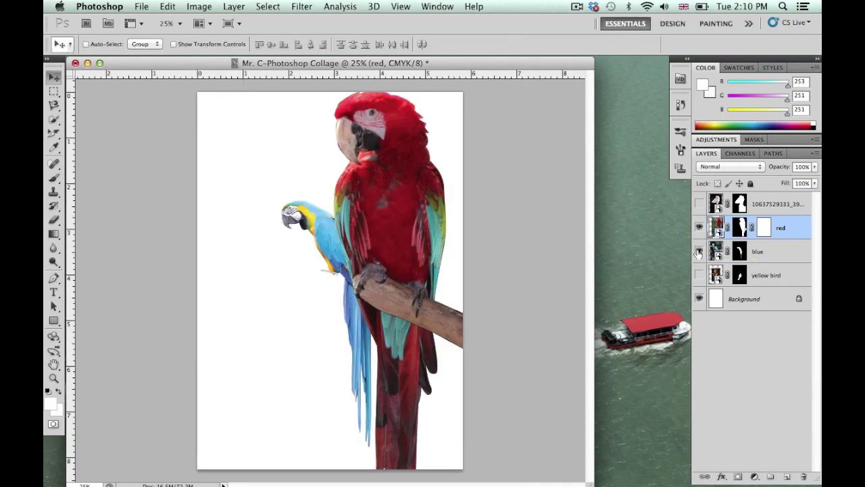
left_click_drag(330, 236, 354, 226)
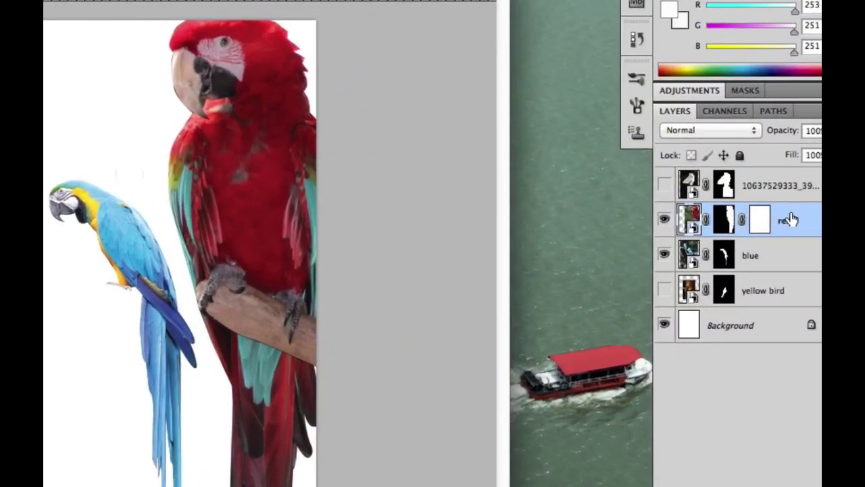
- Bring the blue layer in front of the red layer and position the blue macaw overlapping the red macaw's lower left side
left_click(774, 259)
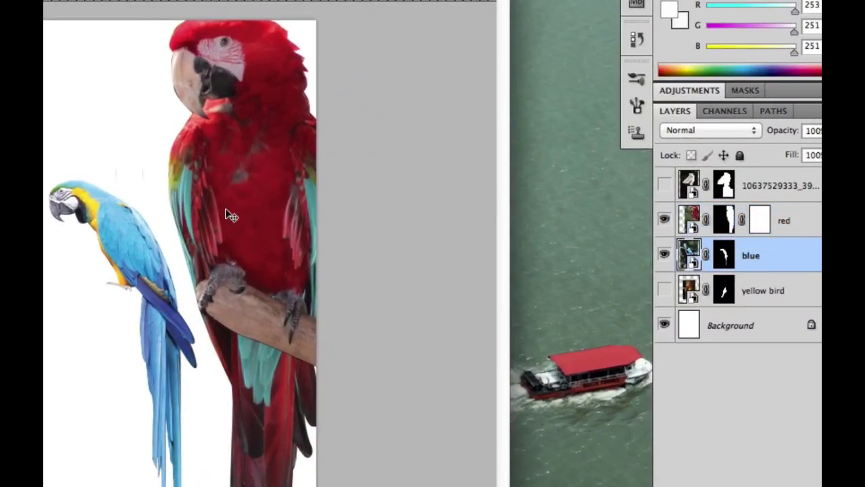
left_click_drag(140, 213, 149, 229)
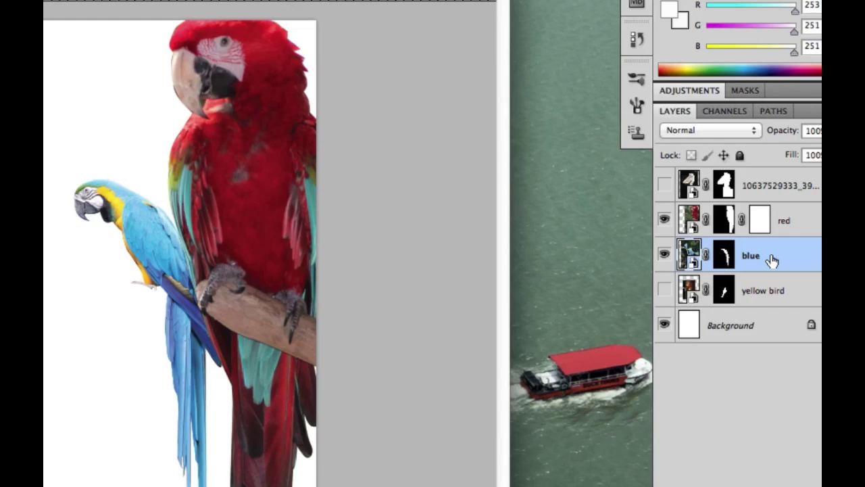
left_click_drag(770, 257, 774, 220)
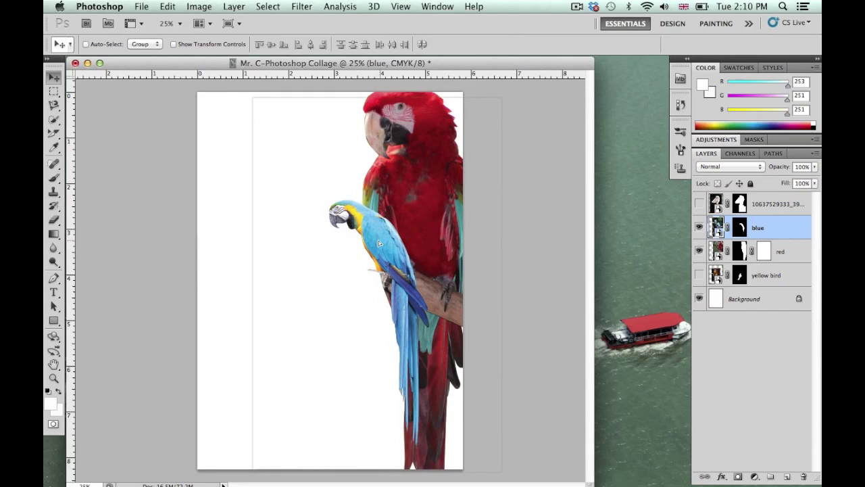
left_click_drag(379, 241, 373, 257)
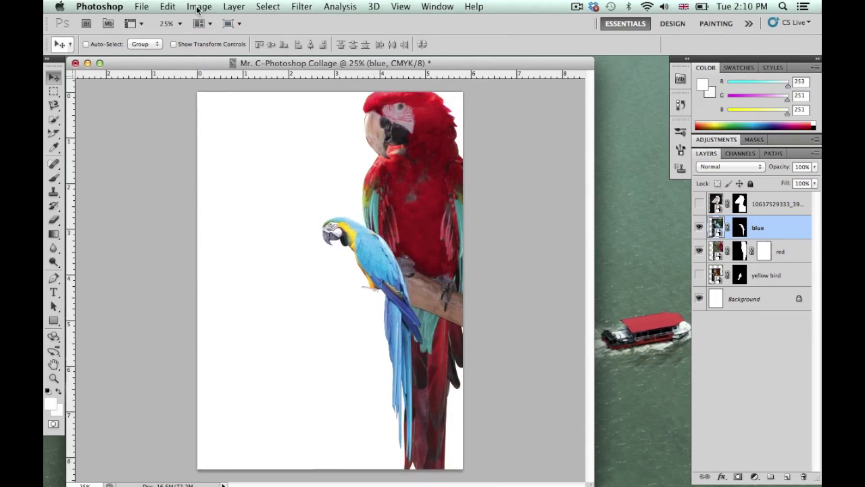
- Enlarge the blue macaw with Free Transform to about 125% width and 111% height, and reposition it against the red macaw
left_click(167, 6)
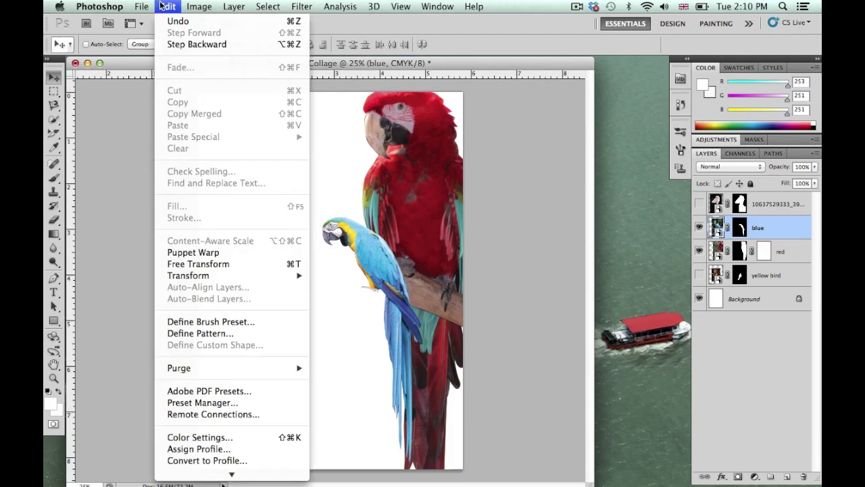
left_click(289, 268)
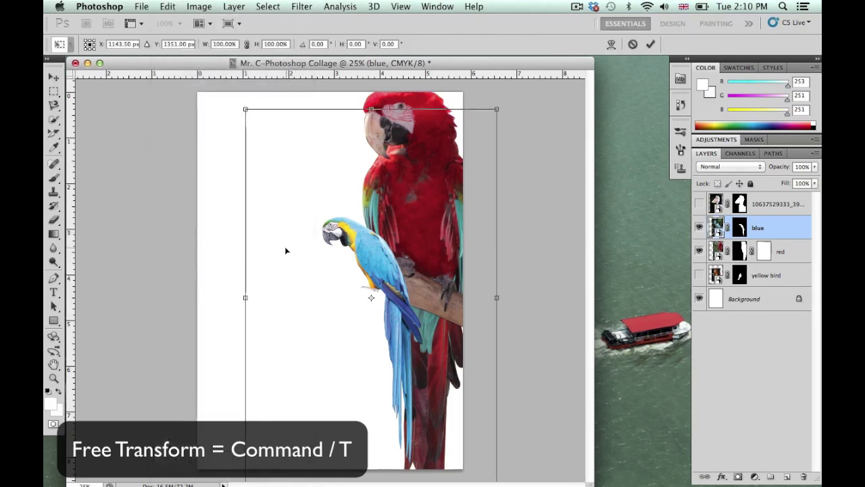
left_click_drag(245, 297, 212, 296)
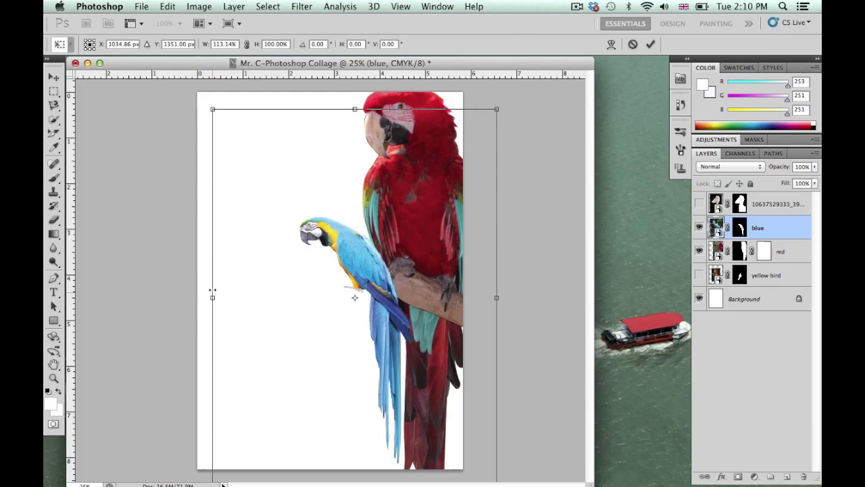
left_click_drag(210, 107, 169, 68)
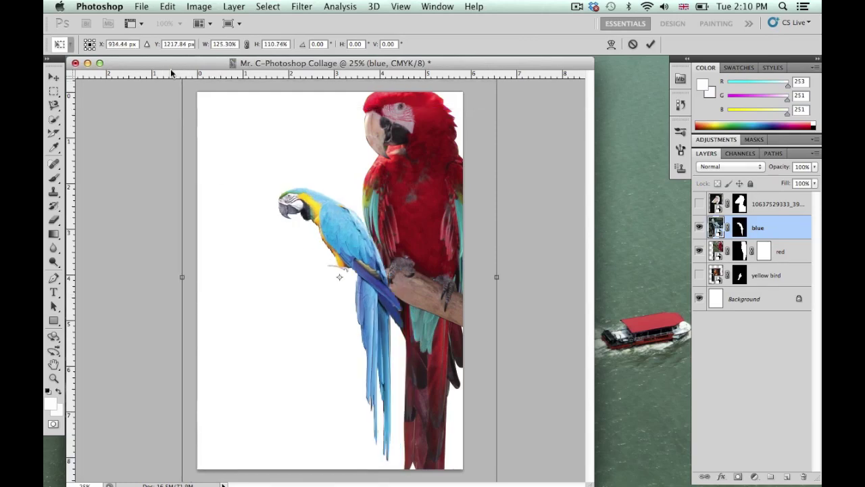
key("Return")
left_click_drag(333, 223, 354, 228)
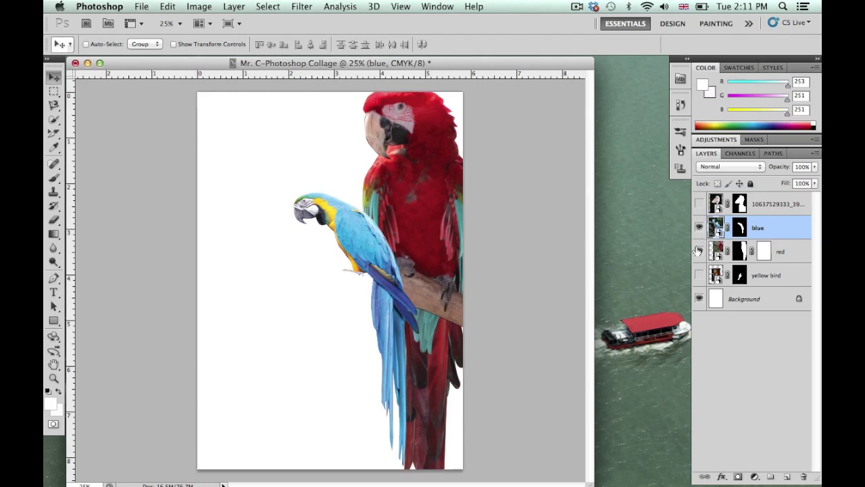
- Show the yellow bird layer, bring it in front of the blue layer and place the bird below the blue macaw
left_click(699, 275)
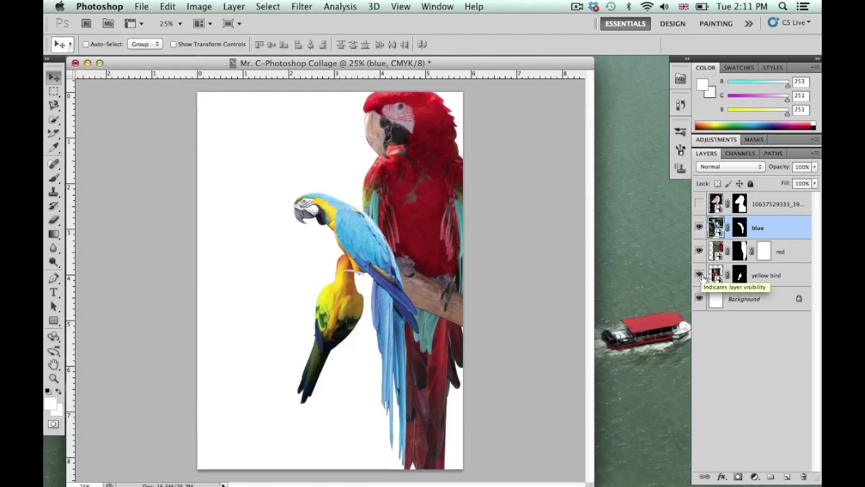
left_click(776, 279)
left_click_drag(337, 306, 334, 326)
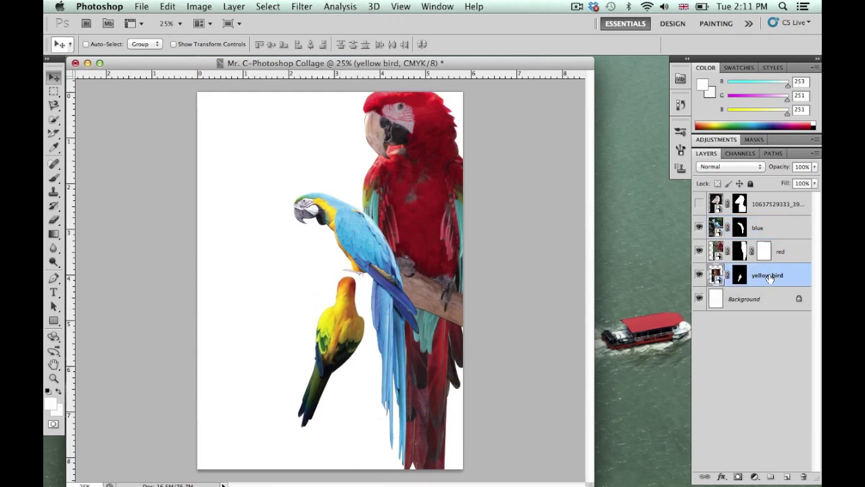
left_click_drag(770, 271, 767, 228)
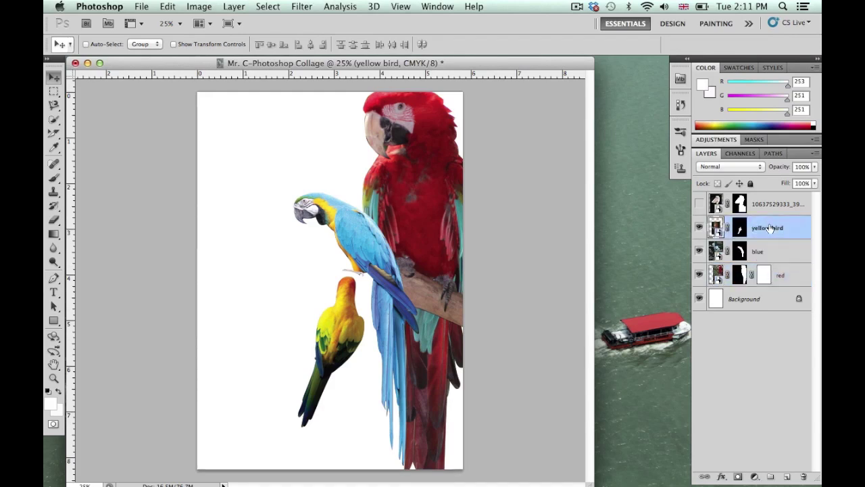
left_click_drag(332, 330, 352, 348)
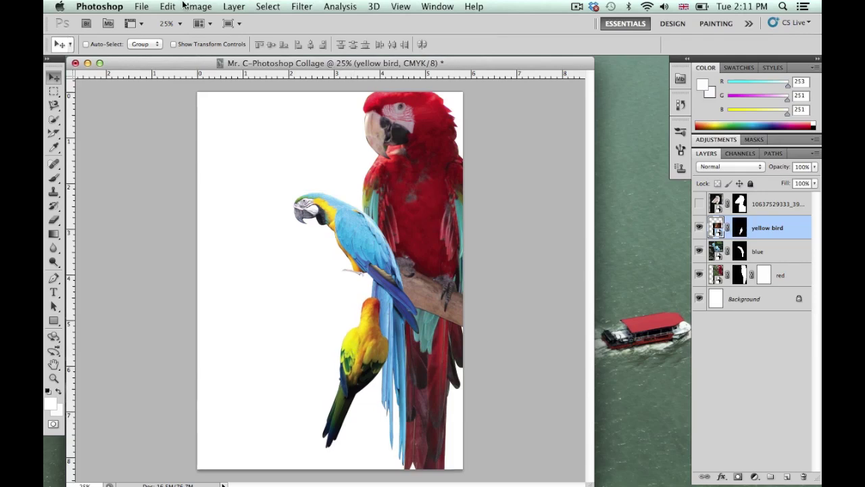
- Scale the yellow bird up proportionally to about 142% with Free Transform and position it in front of the blue macaw's tail
key("super+t")
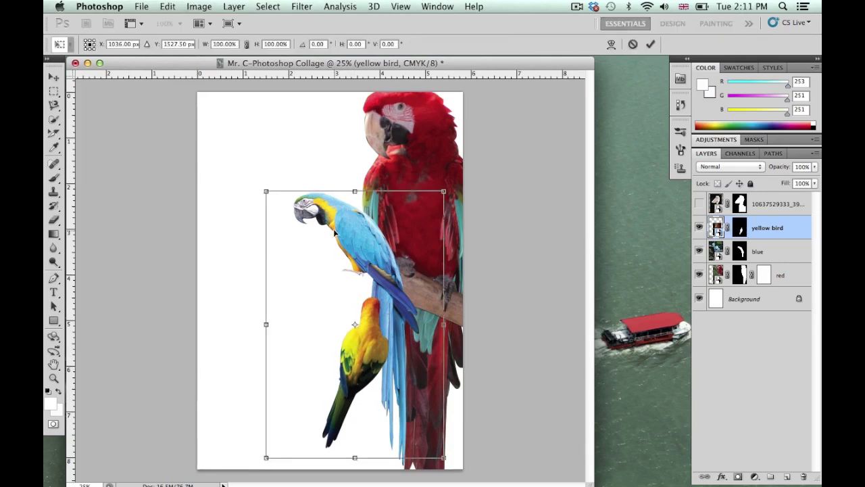
left_click_drag(266, 191, 158, 98)
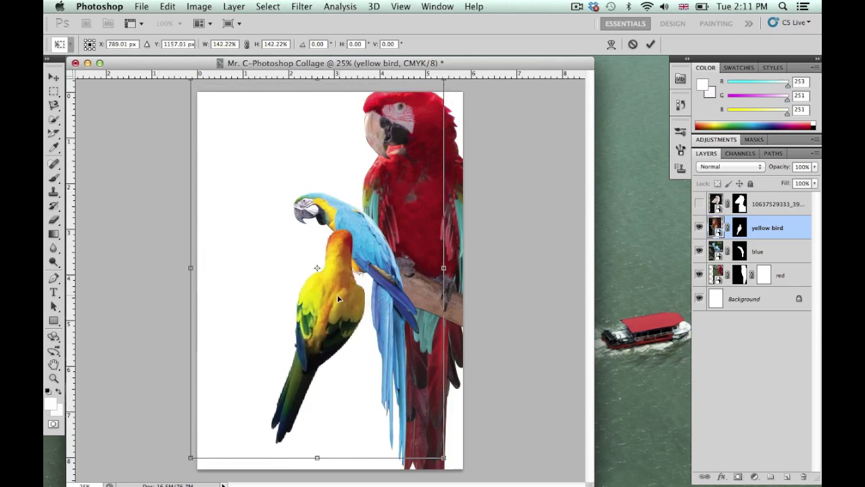
left_click_drag(327, 304, 341, 326)
key("Return")
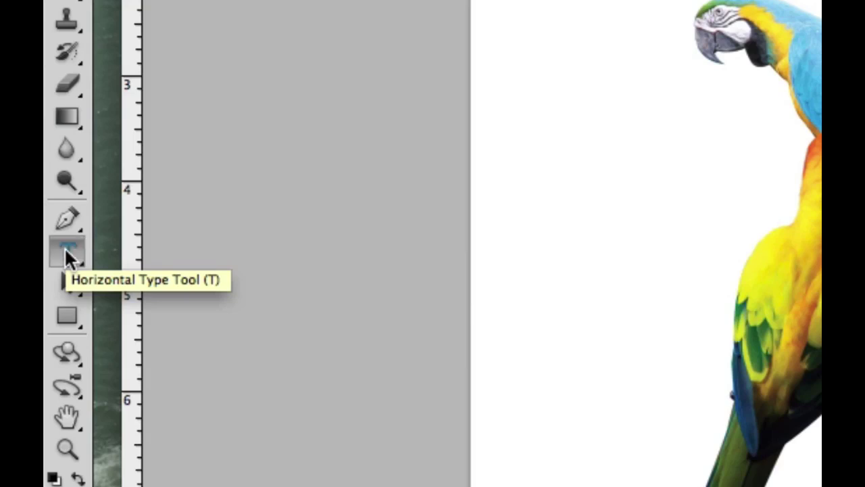
- Add the horizontal text "Title goes here" in red Impact at 48 pt near the page's upper left corner
left_click(67, 256)
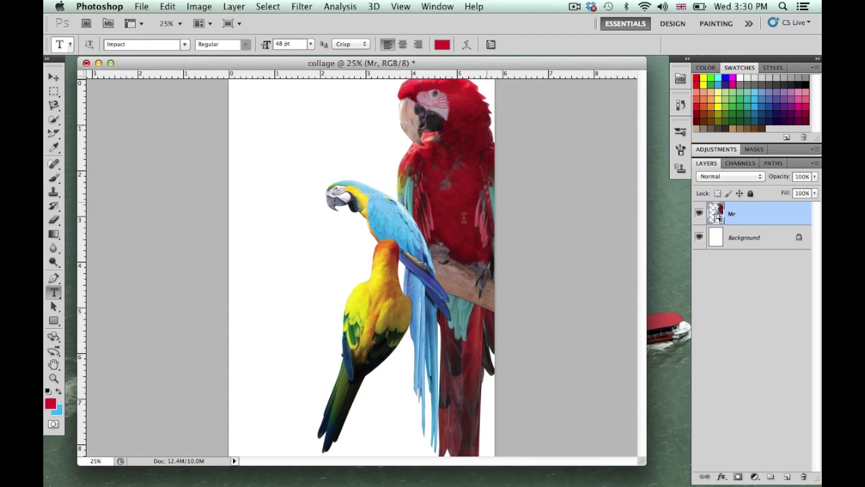
left_click(265, 127)
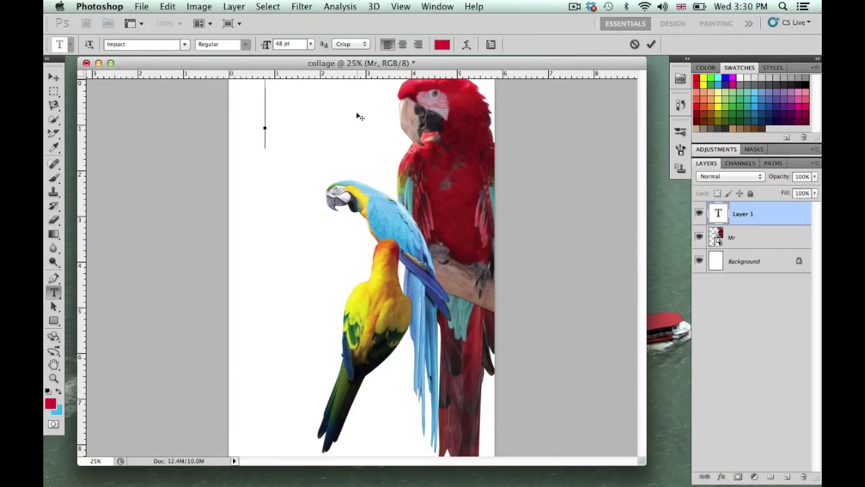
type("Title")
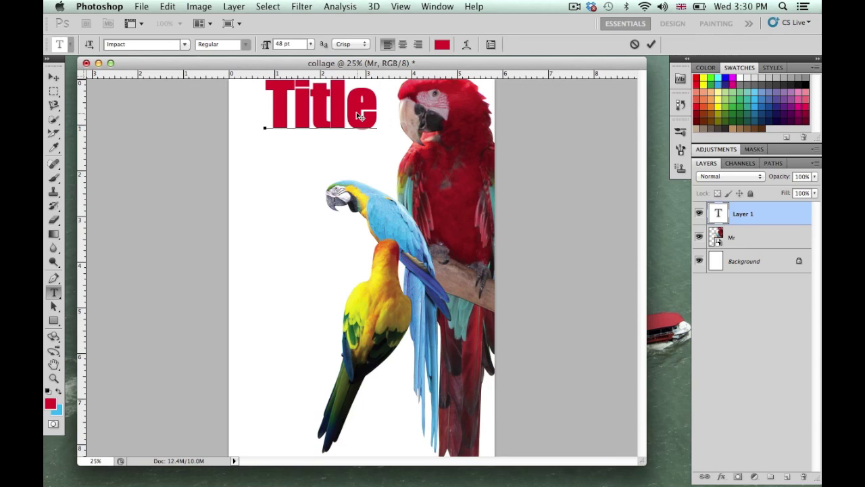
type(" goes here")
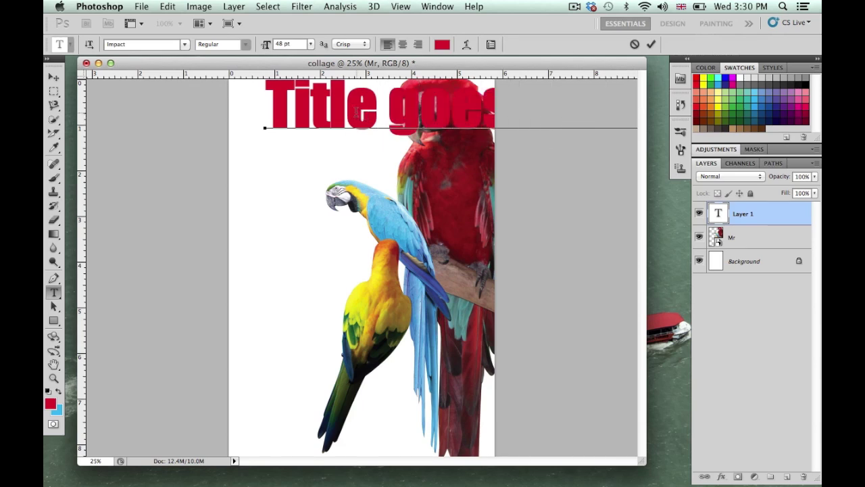
- Select the whole title text and reduce its font size to 20 pt
triple_click(355, 112)
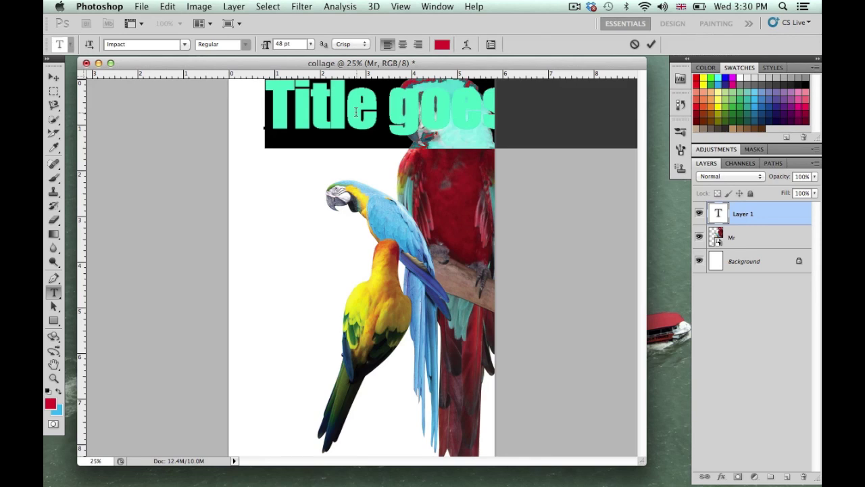
left_click(311, 44)
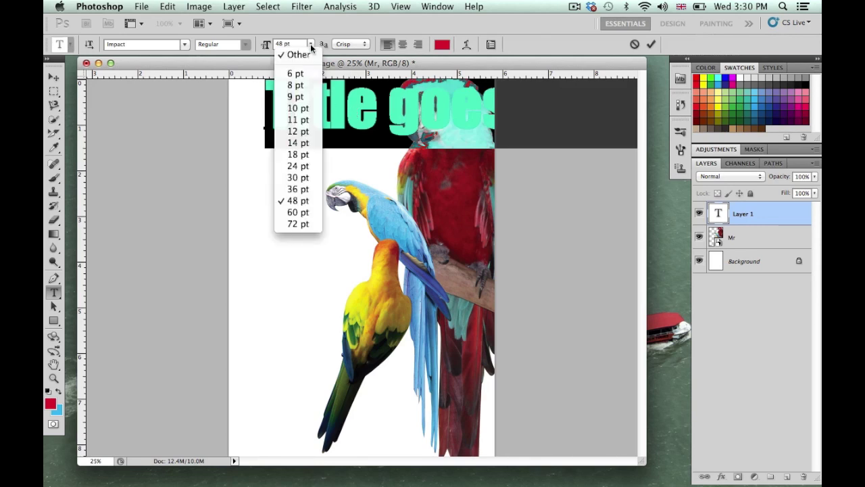
left_click(298, 177)
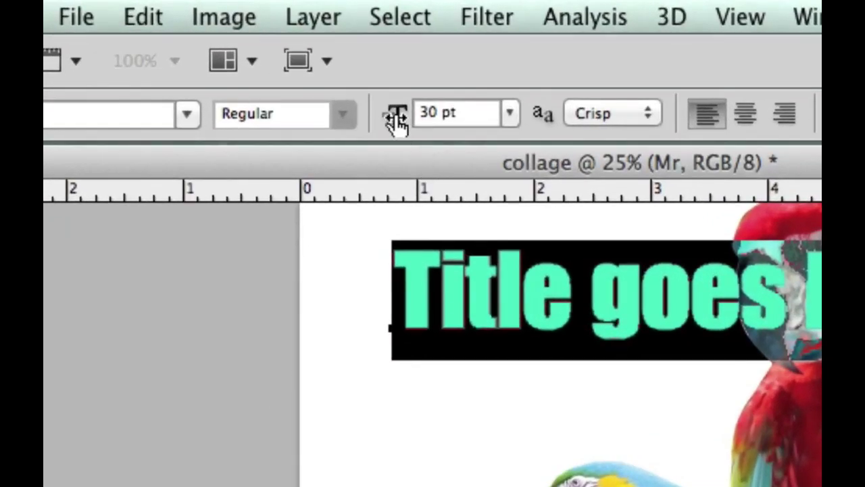
left_click_drag(396, 115, 378, 117)
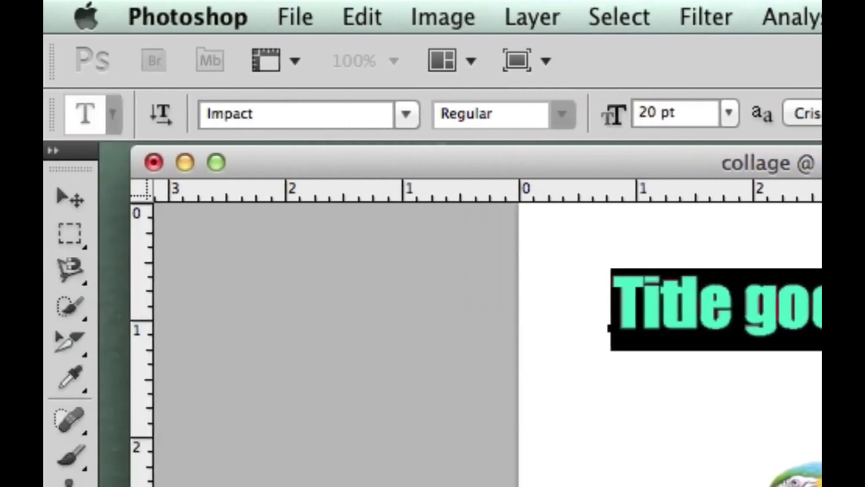
- Recolour the title text blue (RGB 67, 152, 238) and move it down beside the red macaw, just above the blue macaw
left_click(406, 113)
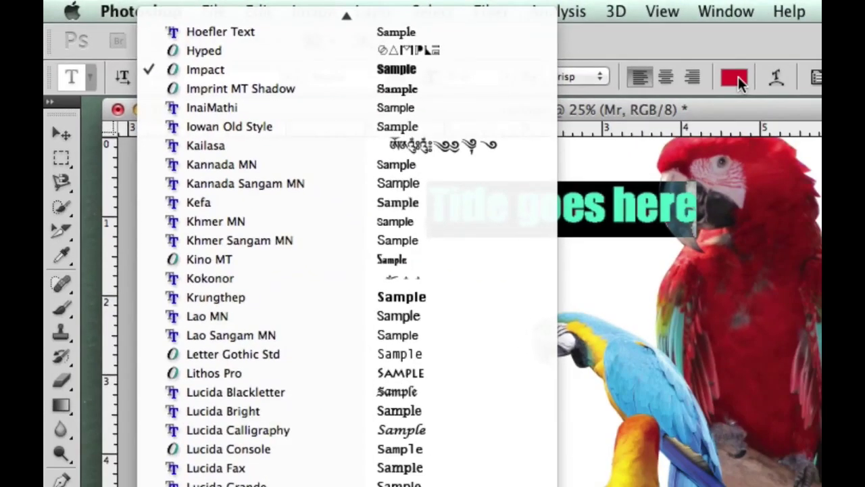
left_click(736, 84)
left_click(736, 84)
left_click(733, 363)
mouse_move(733, 363)
left_mouse_down()
mouse_move(732, 346)
mouse_move(730, 367)
left_mouse_up()
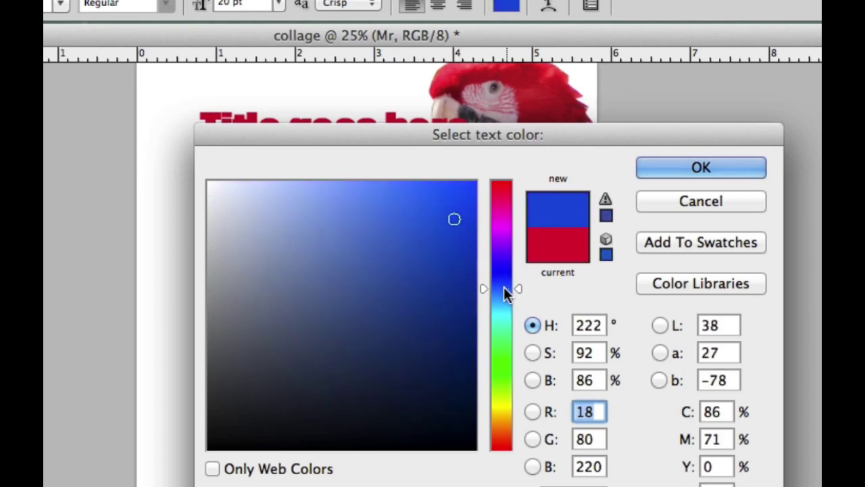
left_click(400, 196)
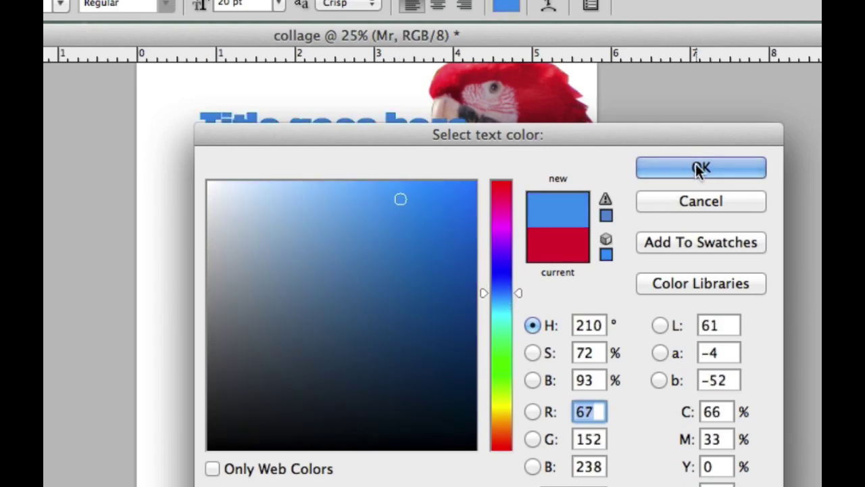
left_click(699, 168)
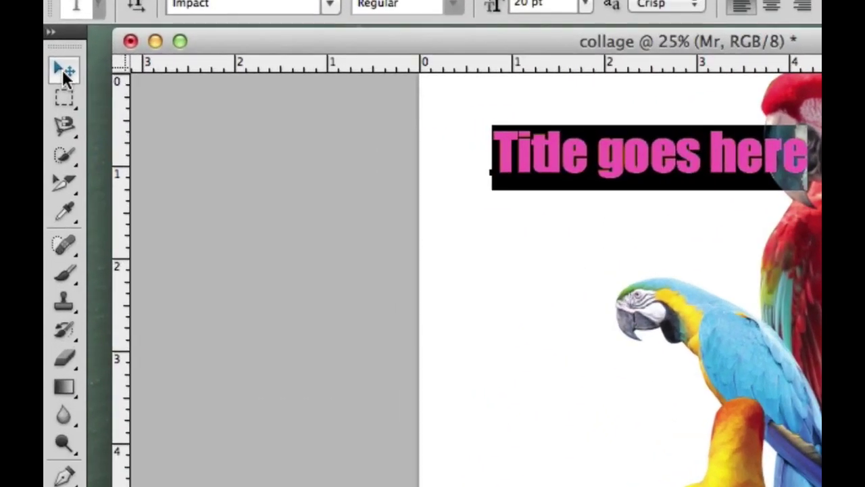
left_click(54, 77)
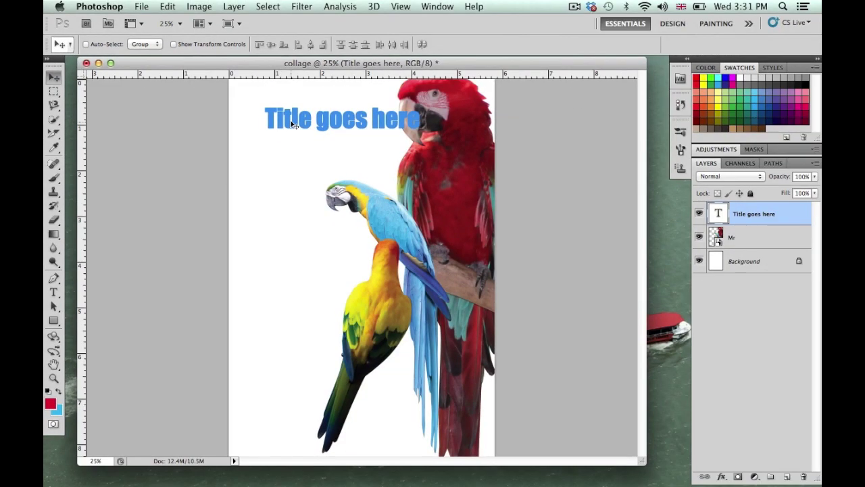
left_click_drag(289, 124, 268, 170)
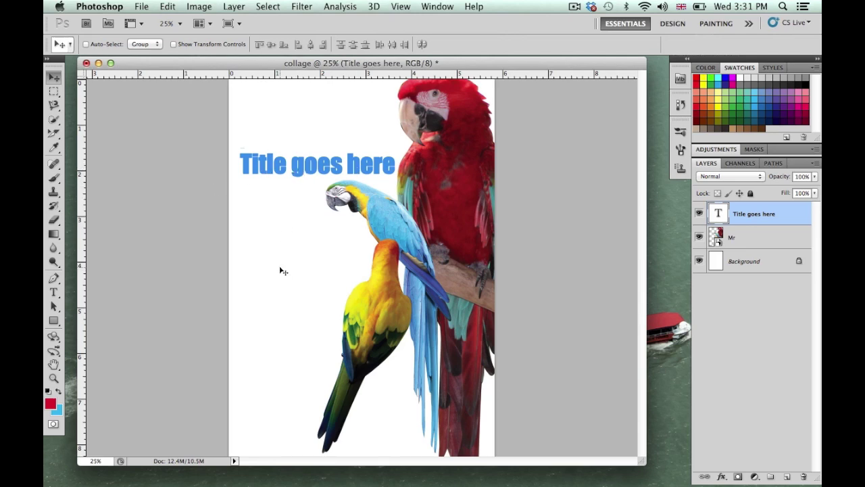
- Add three lines of random placeholder text as a new text layer over the lower part of the page, starting near its left edge
left_click(54, 293)
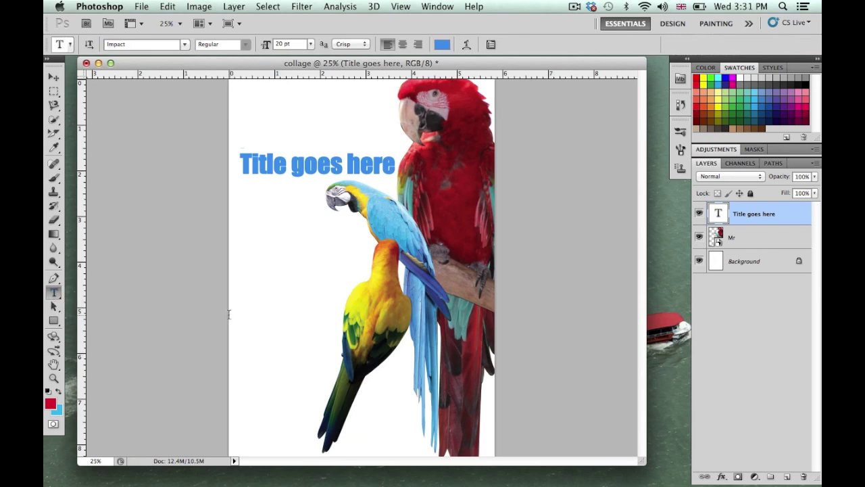
left_click(254, 321)
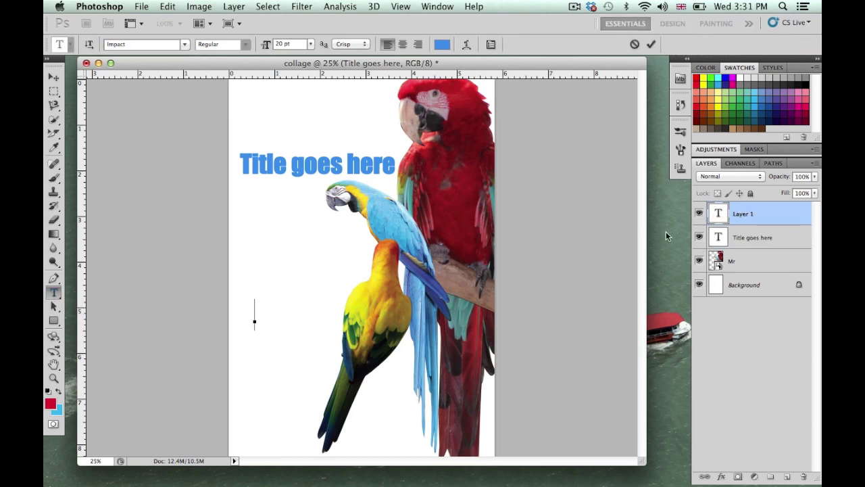
type("fjkajdfjkfjakjfkl")
key("Return")
type("sdjfkadjfkjasdkfjkadsf")
key("Return")
type("djfkajdfkjadkfja")
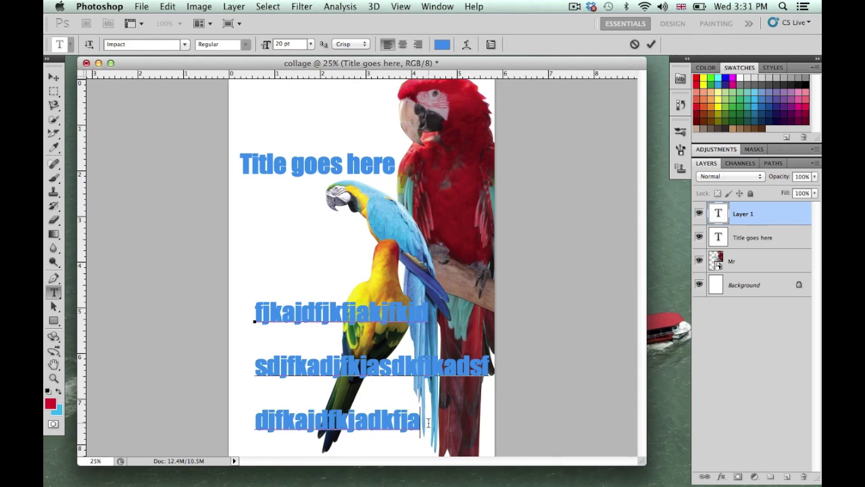
- Select all three placeholder lines and set their font size to 12 pt and their leading to 31 pt
left_click_drag(427, 422, 201, 304)
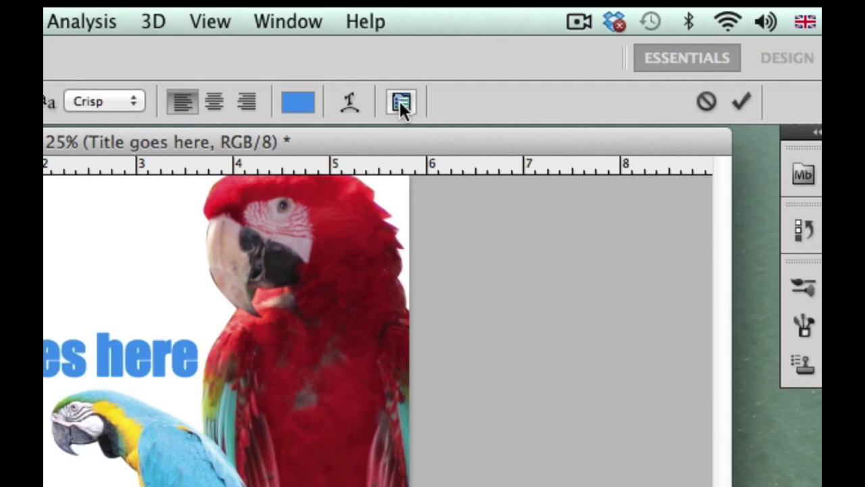
left_click(399, 100)
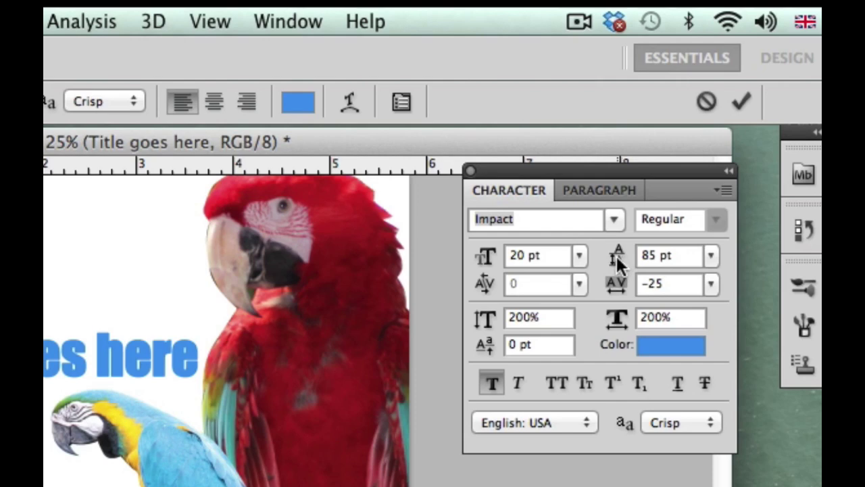
left_click(710, 255)
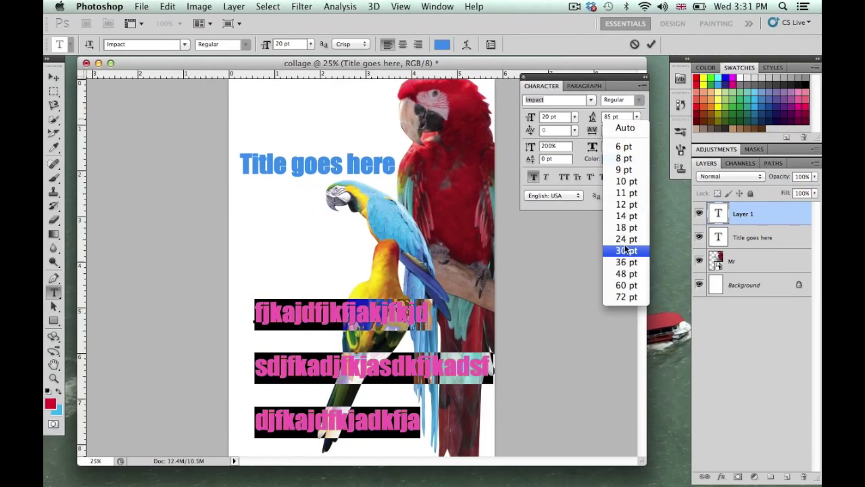
left_click(623, 241)
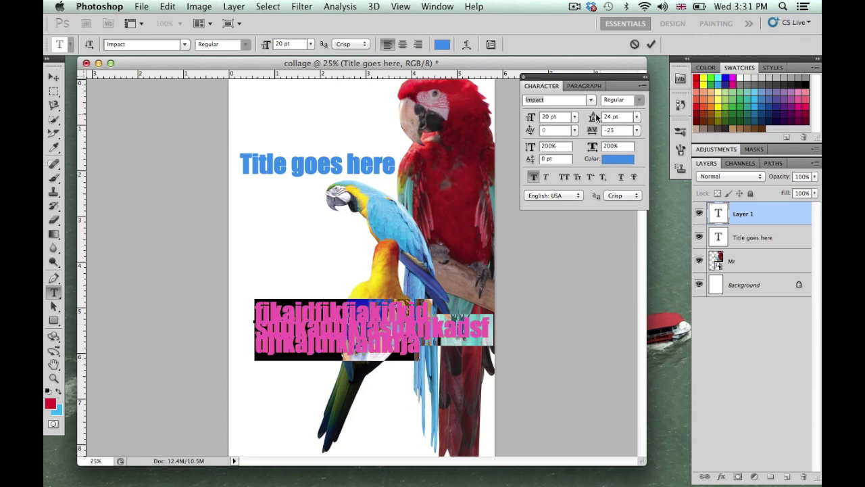
left_click_drag(592, 119, 605, 120)
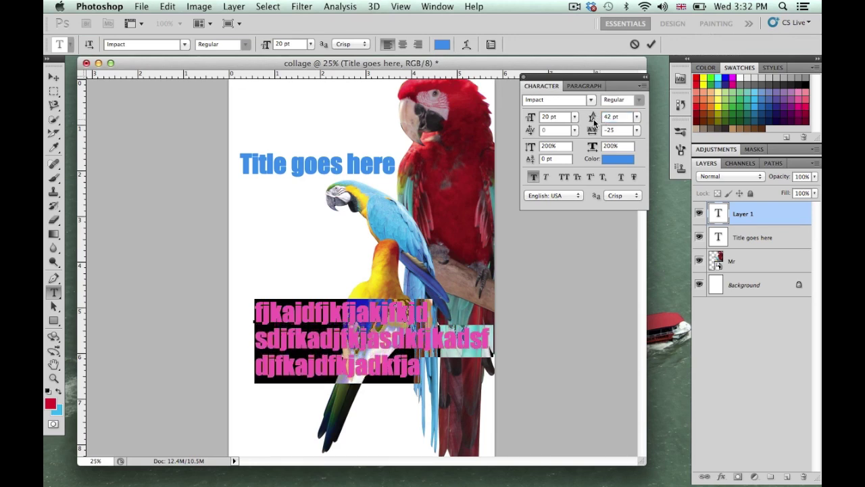
left_click(574, 117)
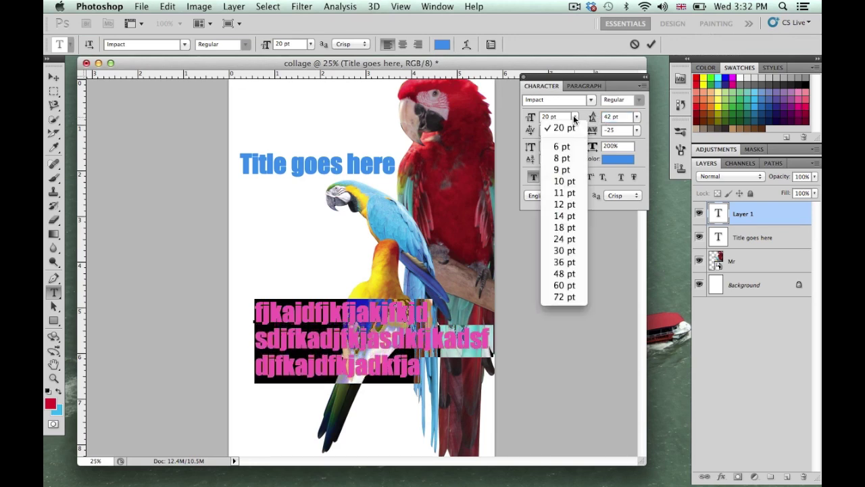
left_click(563, 204)
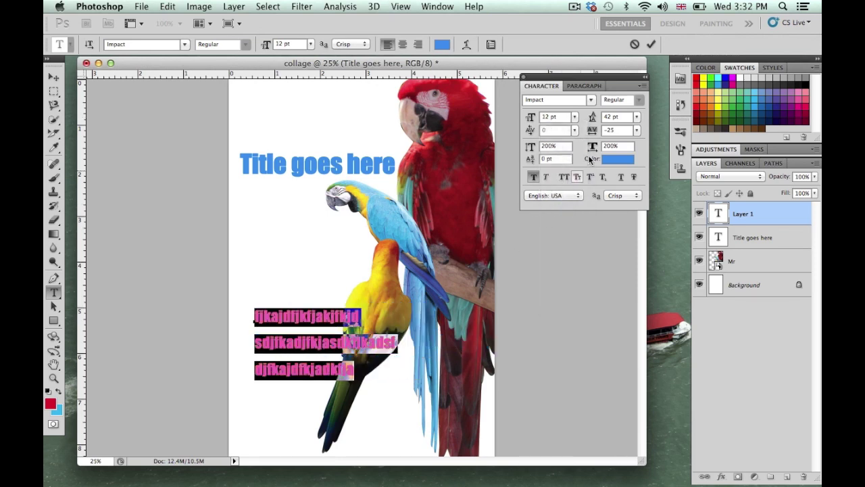
left_click_drag(592, 120, 586, 120)
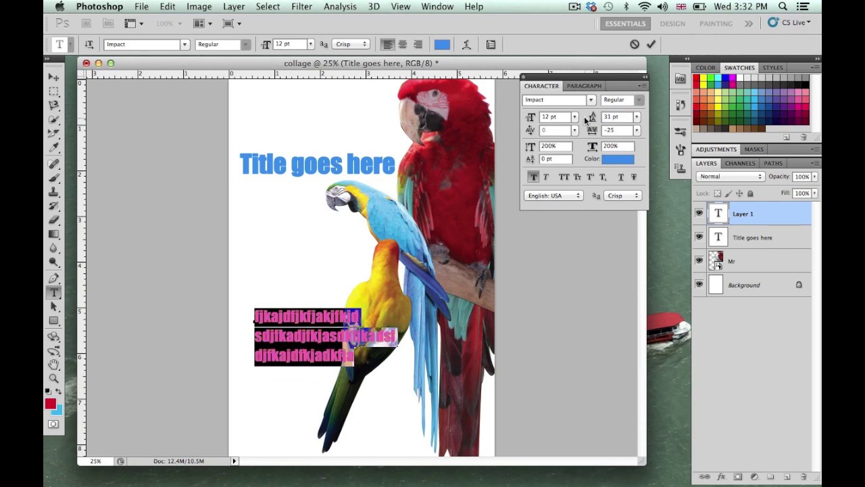
- Rotate the placeholder text about 90° counterclockwise with Free Transform, place it in the page's lower left corner and apply the transformation
left_click(55, 78)
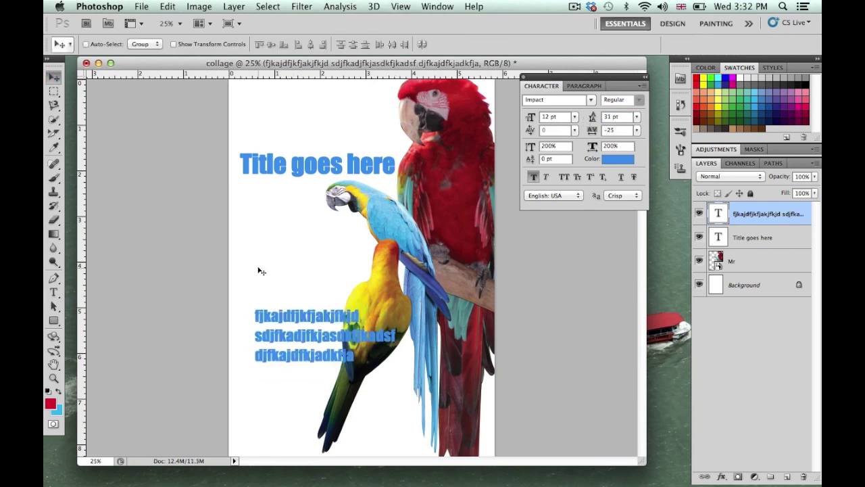
left_click_drag(303, 319, 294, 387)
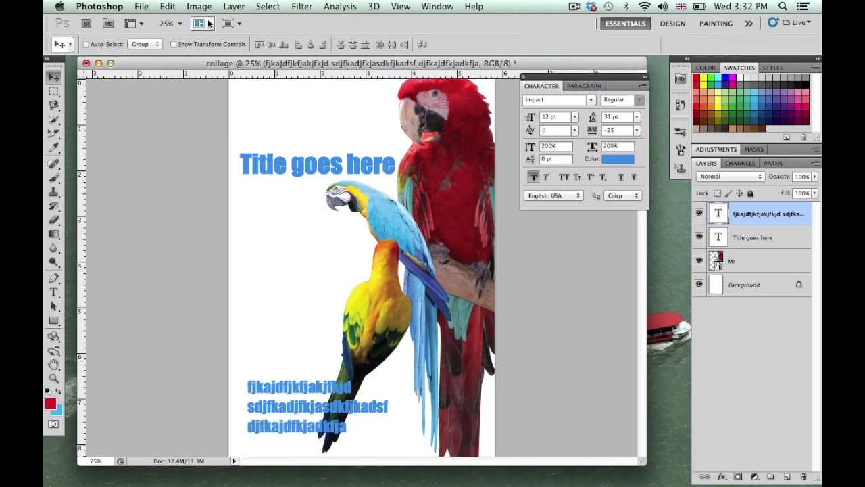
left_click(169, 6)
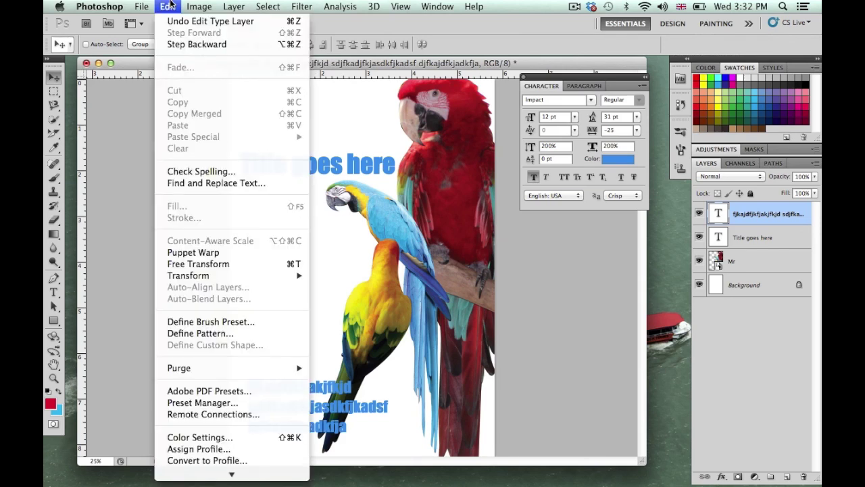
left_click(196, 263)
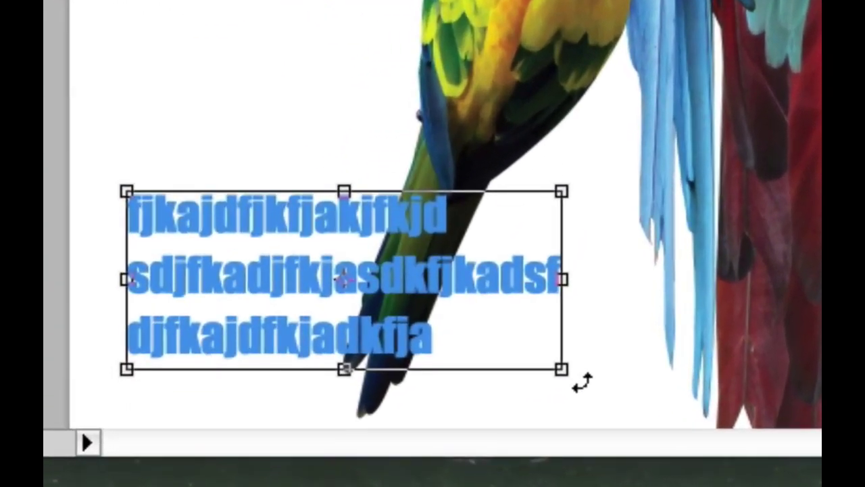
left_click_drag(581, 382, 436, 61)
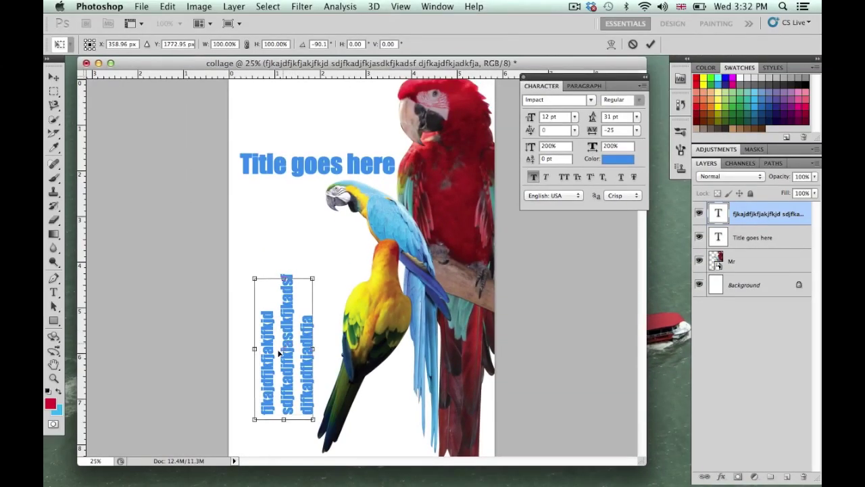
mouse_move(279, 353)
left_mouse_down()
mouse_move(267, 359)
mouse_move(274, 368)
left_mouse_up()
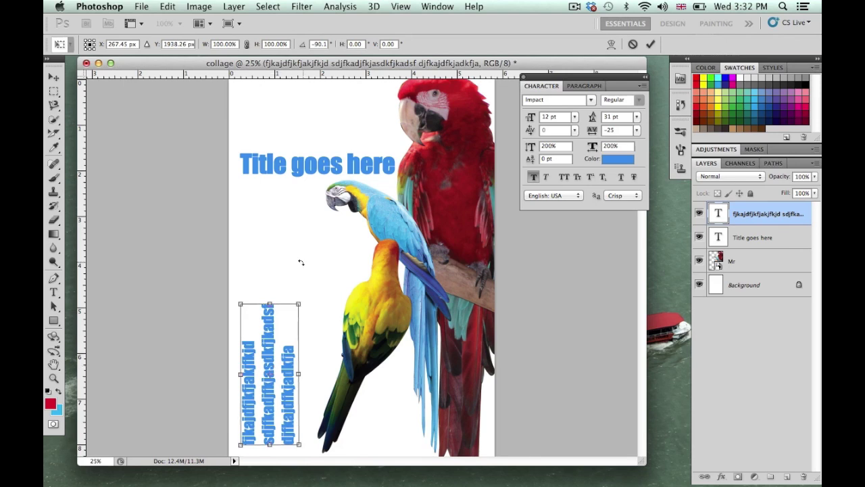
left_click(54, 77)
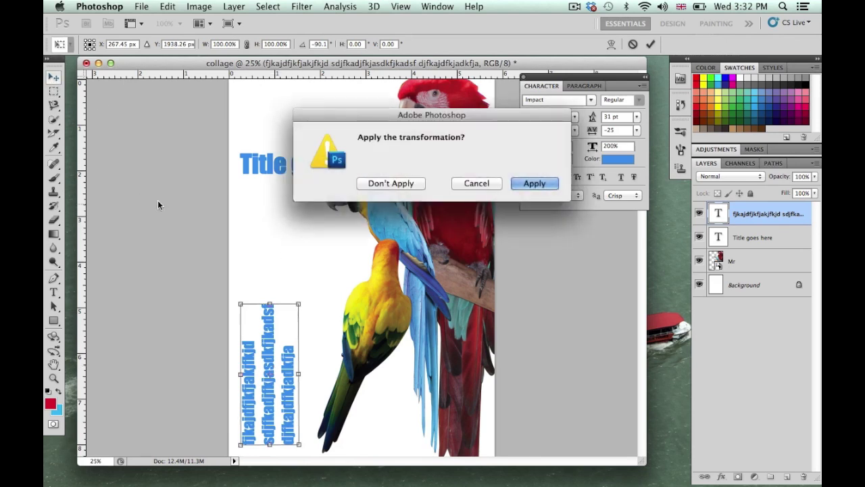
left_click(534, 183)
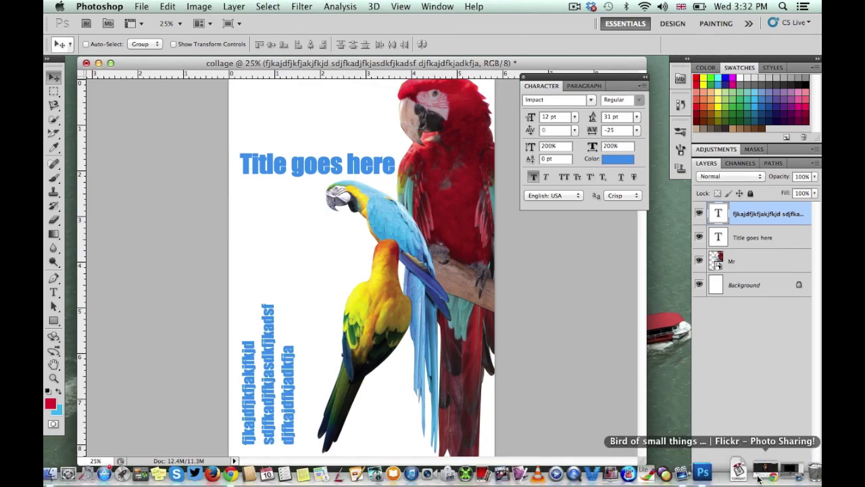
- Switch to Chrome and examine the Creative Commons licence terms of the yellow bird's Flickr photo
left_click(770, 473)
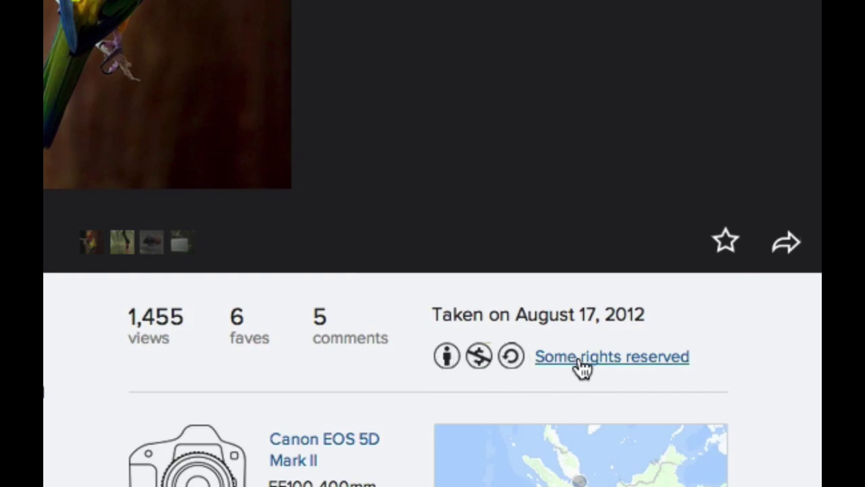
left_click(601, 365)
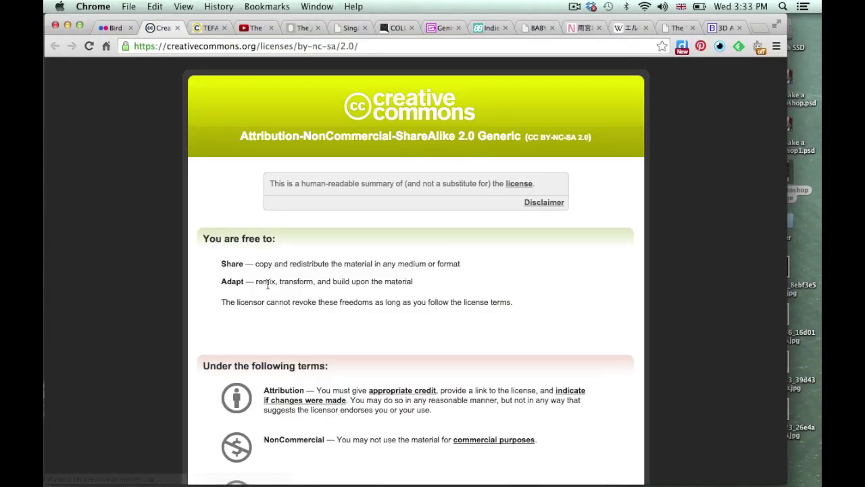
scroll(270, 336, "down", 3)
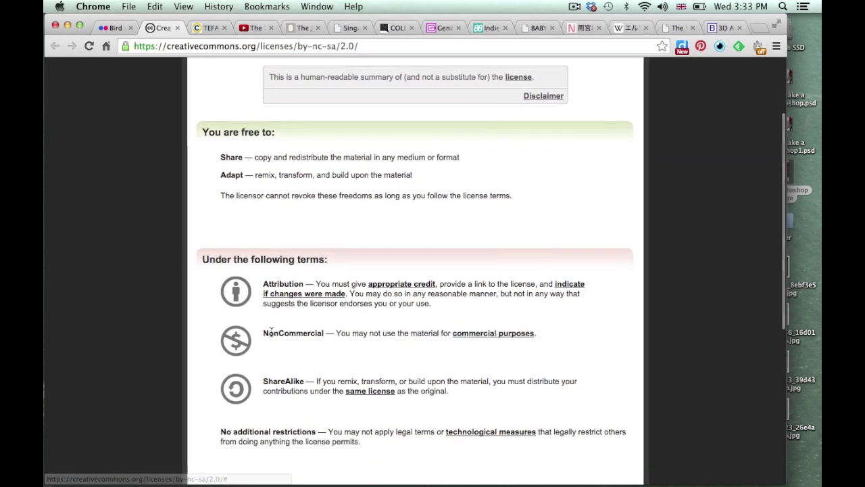
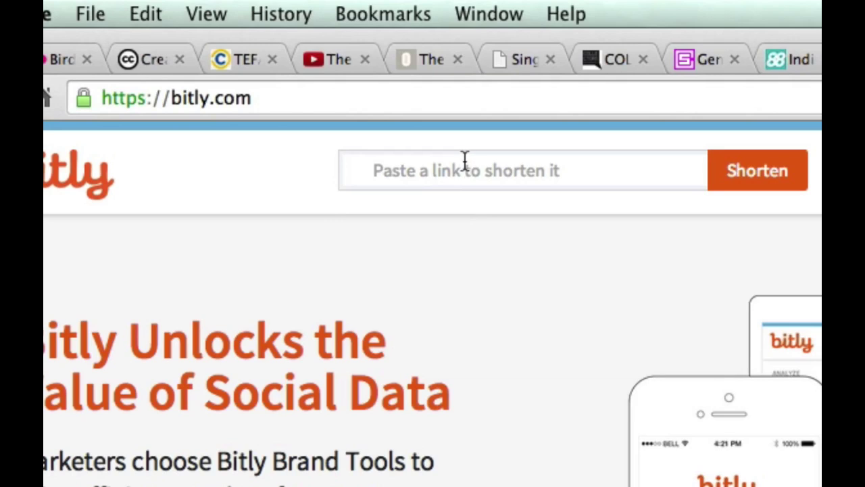
- Paste the yellow bird photo's Flickr link into Bitly and shorten it
left_click(305, 79)
key("super+v")
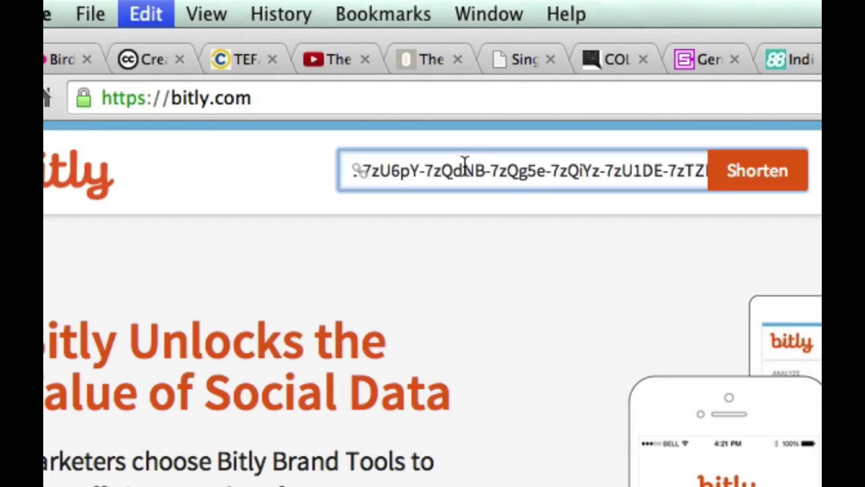
left_click(759, 174)
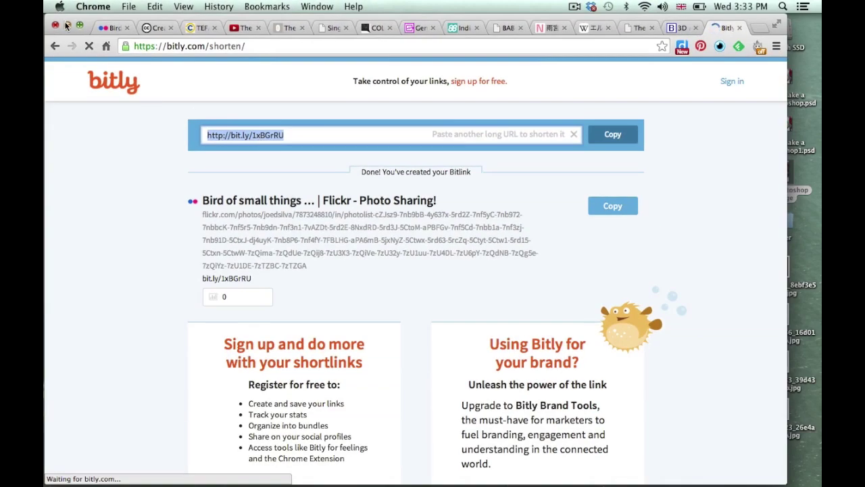
left_click(67, 25)
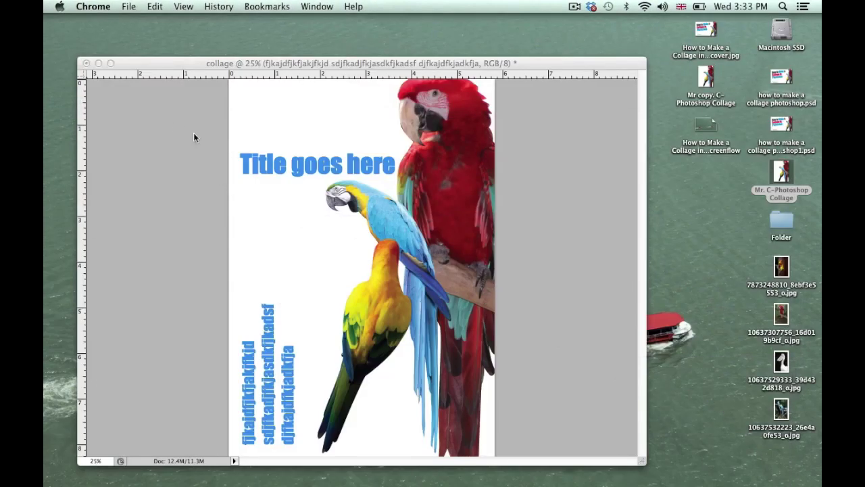
left_click(223, 202)
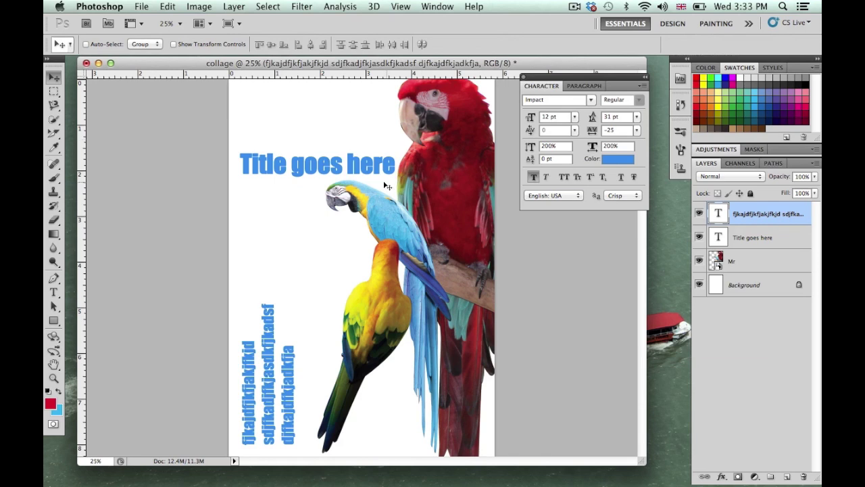
left_click(53, 292)
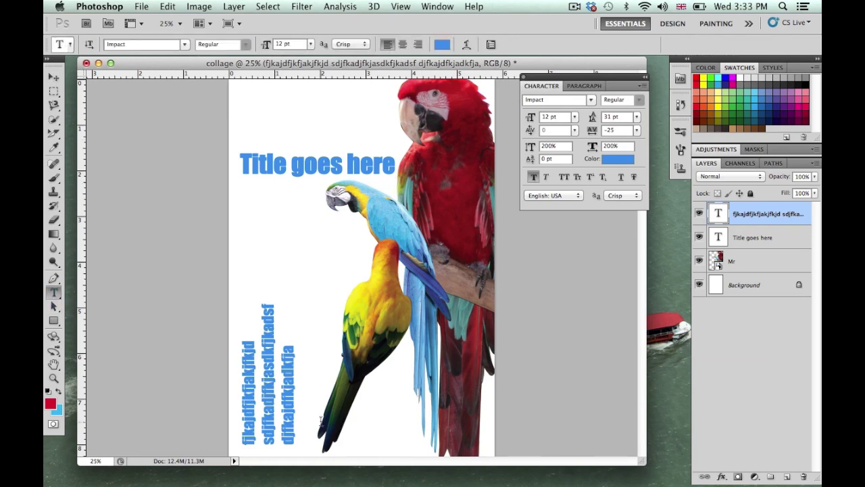
left_click(373, 412)
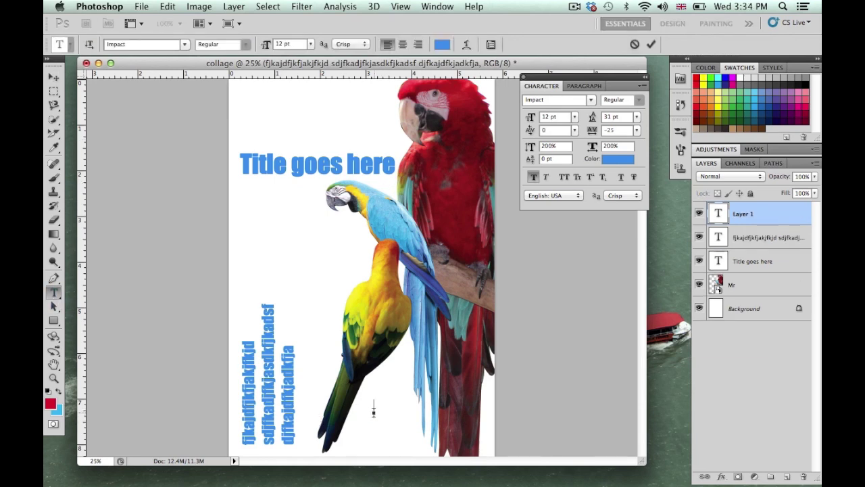
type("Yellow bird")
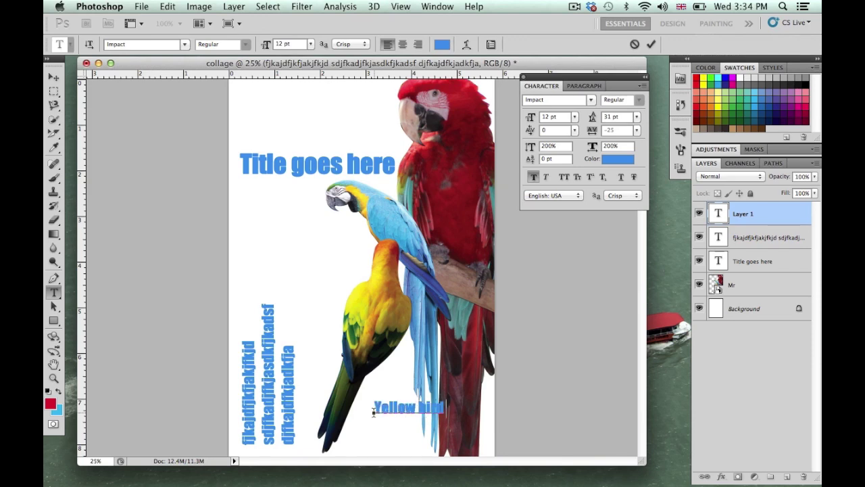
type(" photo cre")
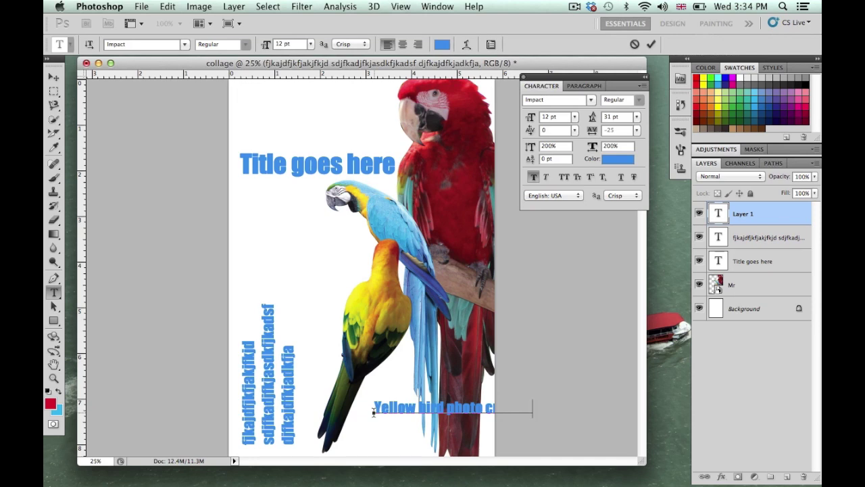
key("super")
key("Return")
type("http://bit.ly/1xBGrR")
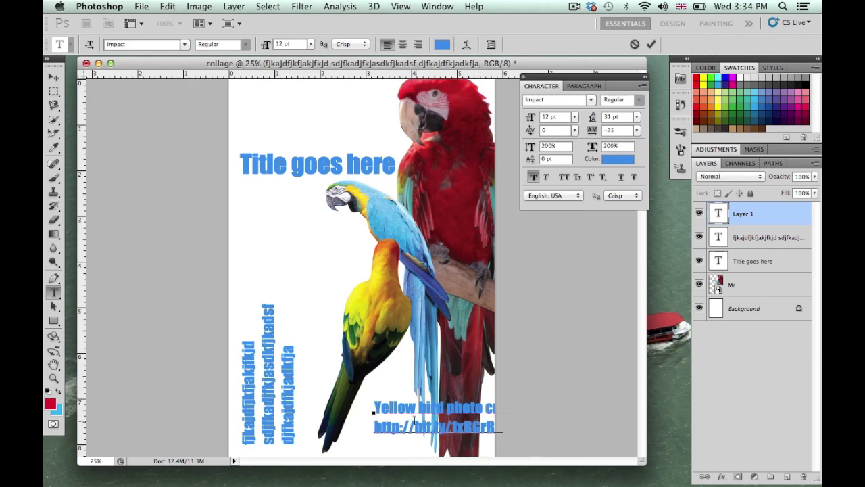
- Select both lines of the photo credit and set their font size to 6 pt and their leading to 16 pt
left_click_drag(374, 405, 533, 430)
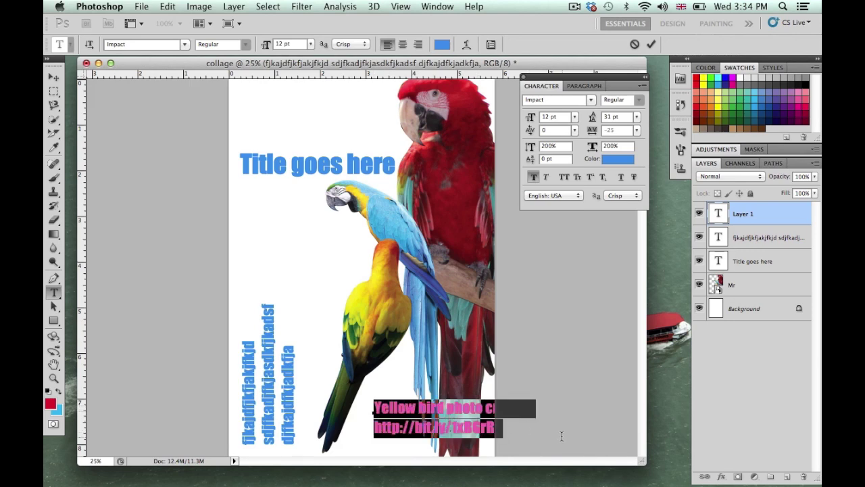
left_click(574, 116)
left_click(569, 158)
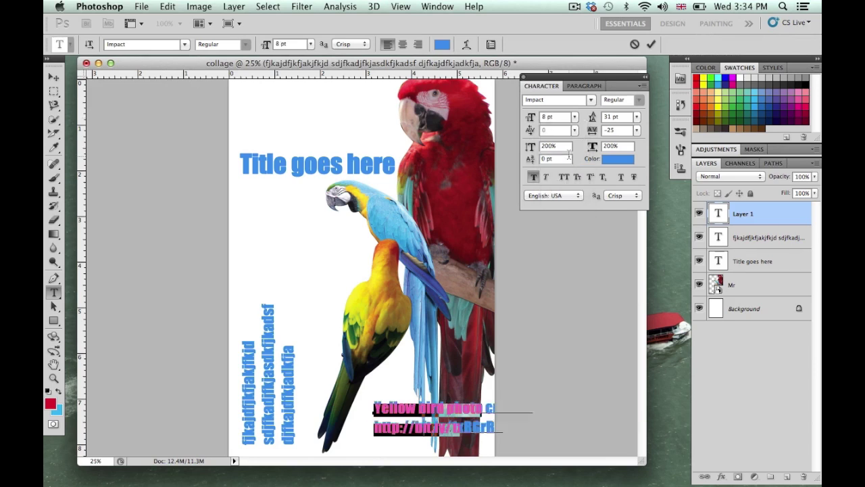
left_click(574, 118)
left_click(563, 146)
left_click_drag(593, 118, 584, 119)
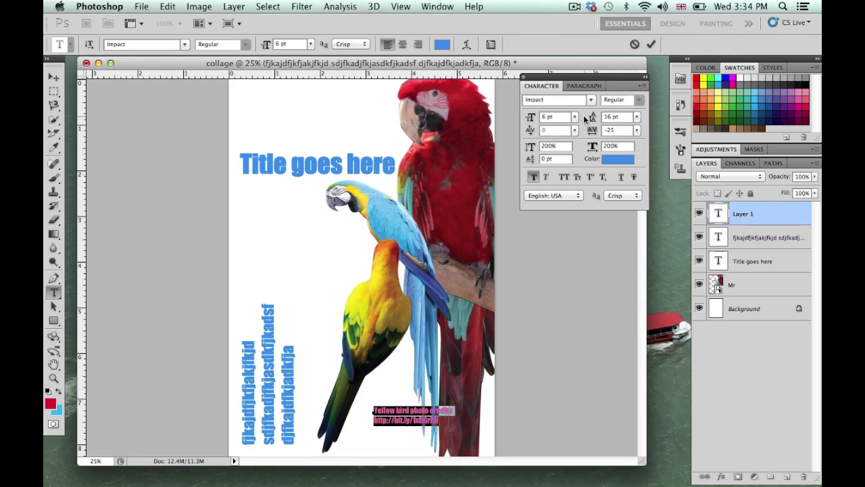
- Reduce the selected photo credit's font size to 4 pt and its leading to 10 pt
left_click(545, 117)
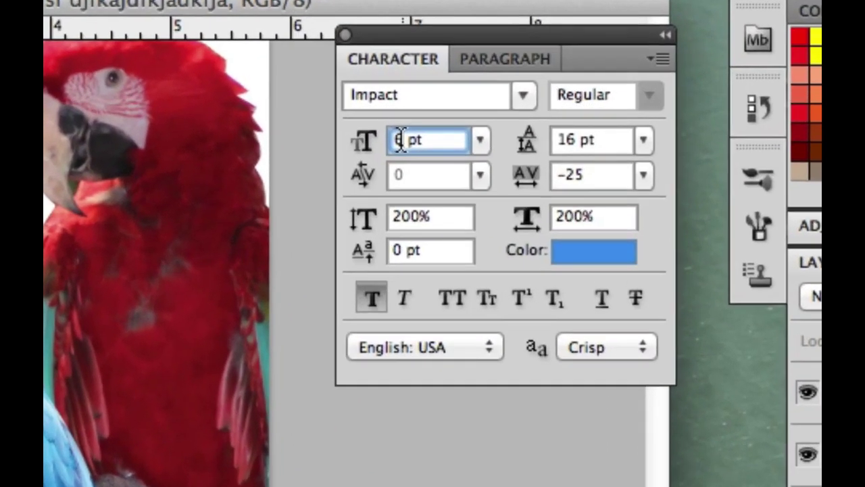
left_click(574, 117)
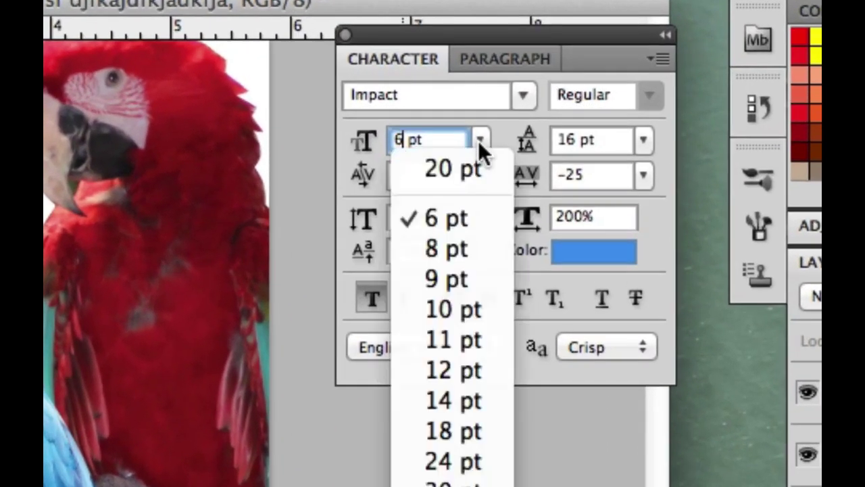
left_click(407, 137)
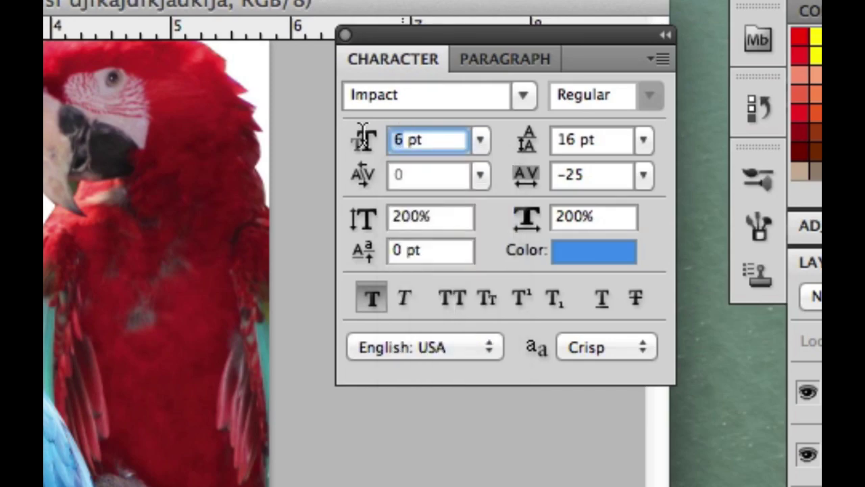
left_click_drag(363, 135, 359, 136)
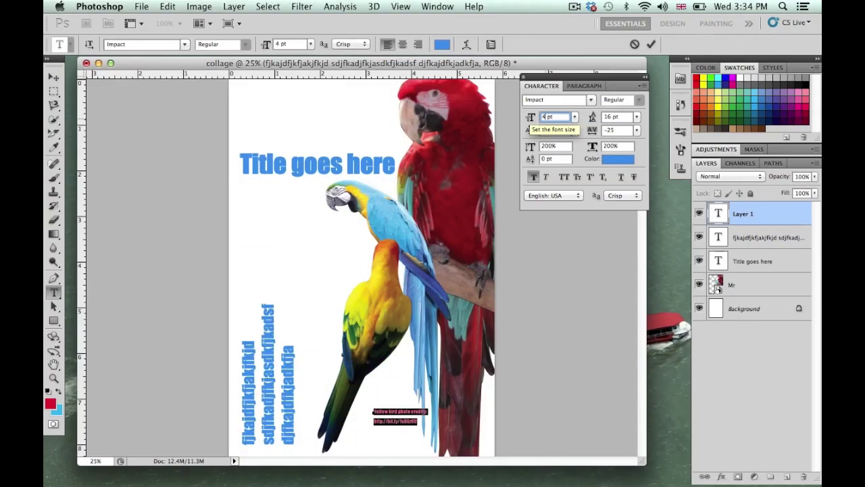
left_click_drag(592, 118, 497, 112)
- Right-align the two lines of the photo credit and place it in the page's lower right corner over the red parrot's tail
left_click(53, 77)
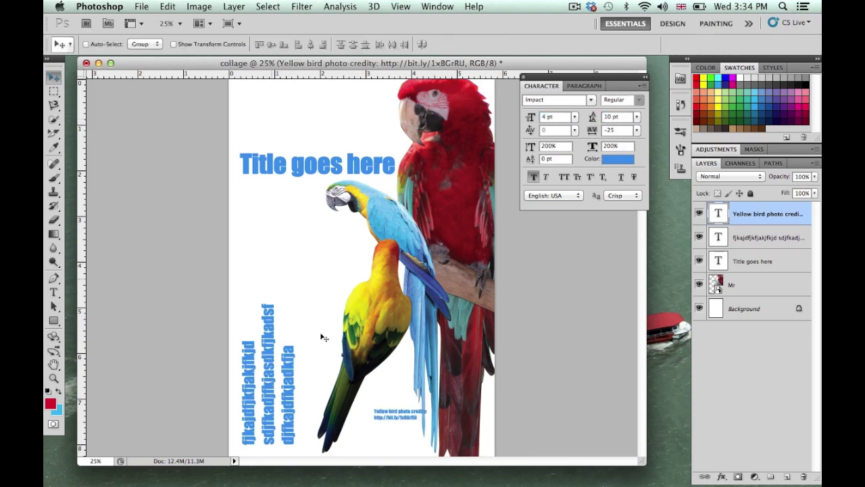
left_click_drag(387, 414, 437, 440)
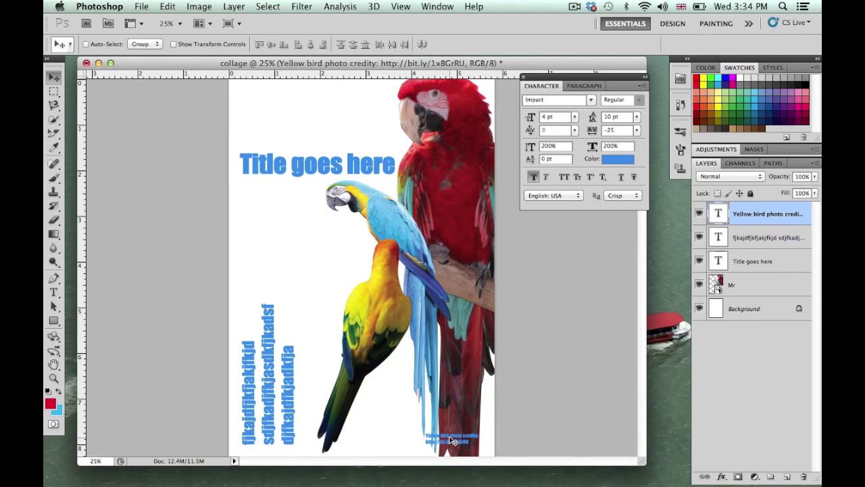
left_click(58, 293)
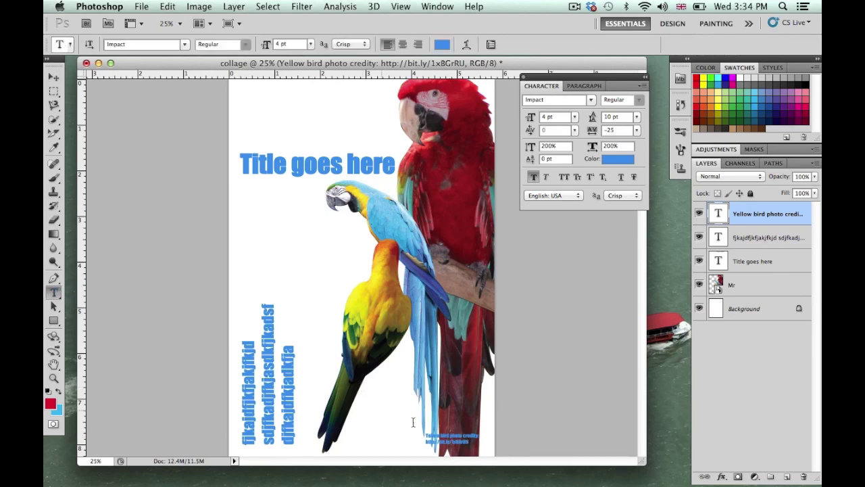
left_click_drag(477, 433, 409, 435)
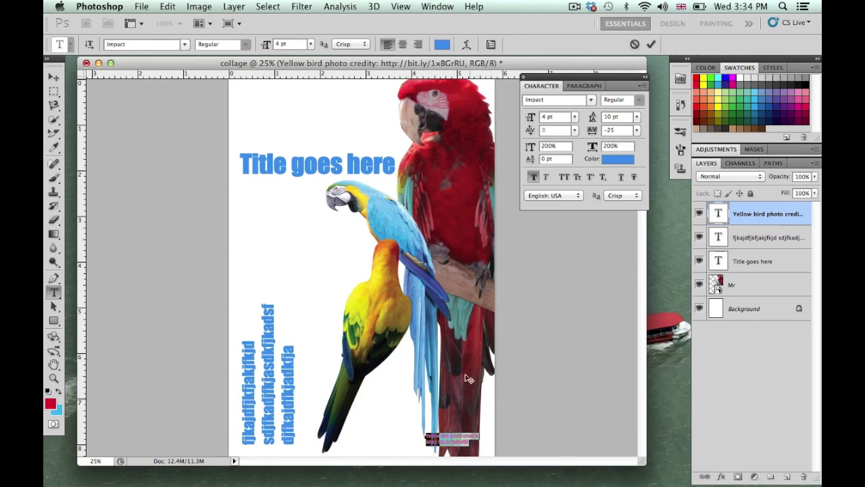
left_click(418, 45)
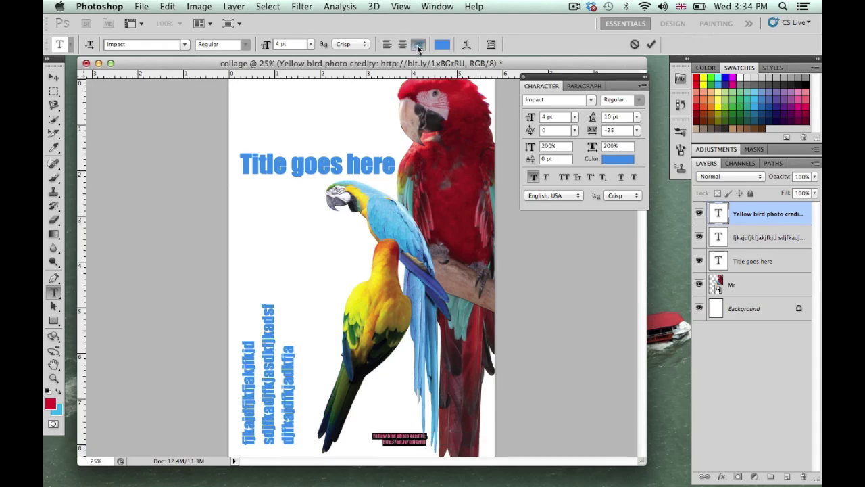
left_click(54, 77)
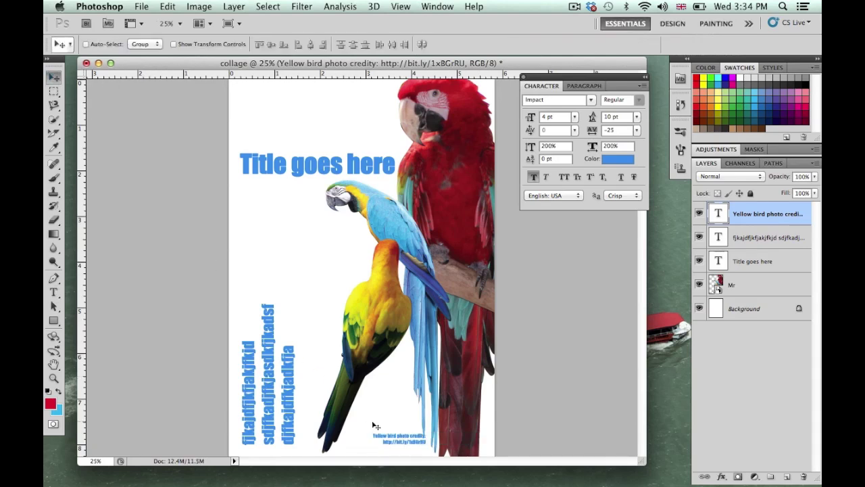
left_click_drag(396, 439, 455, 444)
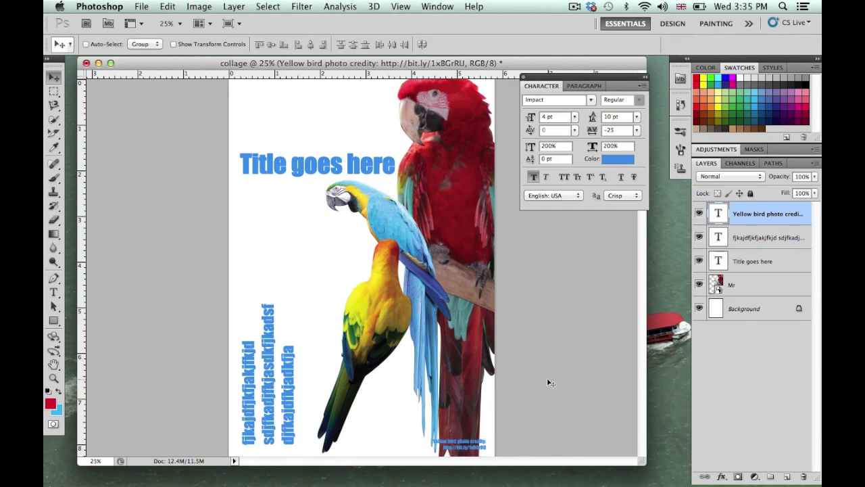
- Save a copy of the collage to the Desktop as collage.jpg in JPEG format with High quality 8 and Baseline ("Standard")
left_click(141, 7)
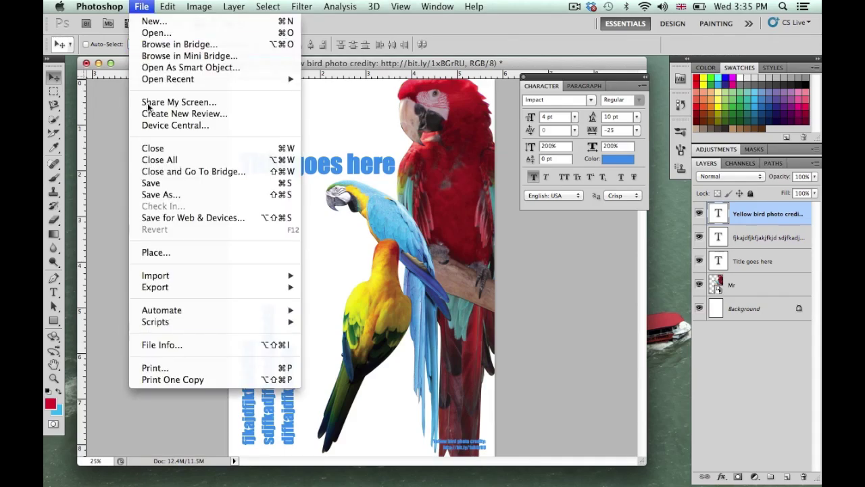
left_click(149, 194)
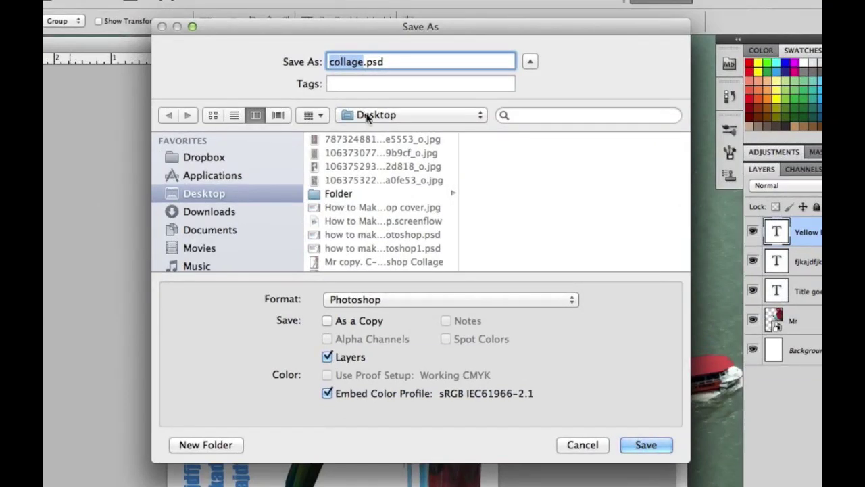
left_click(351, 299)
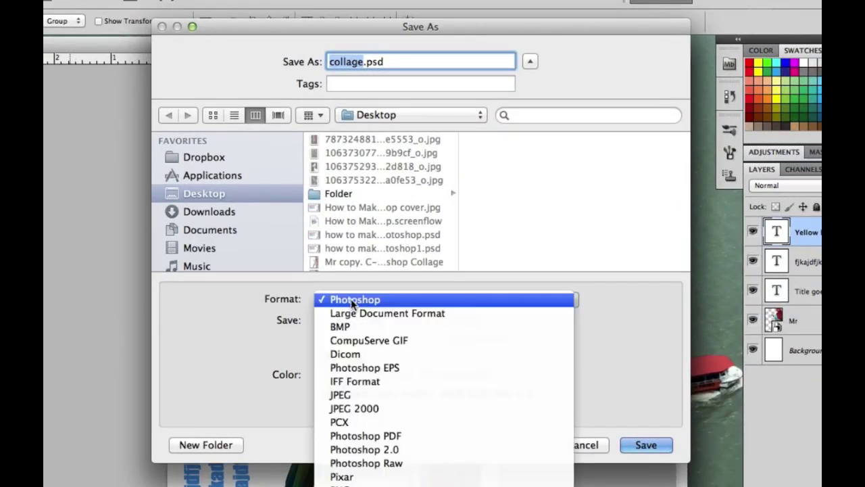
left_click(351, 394)
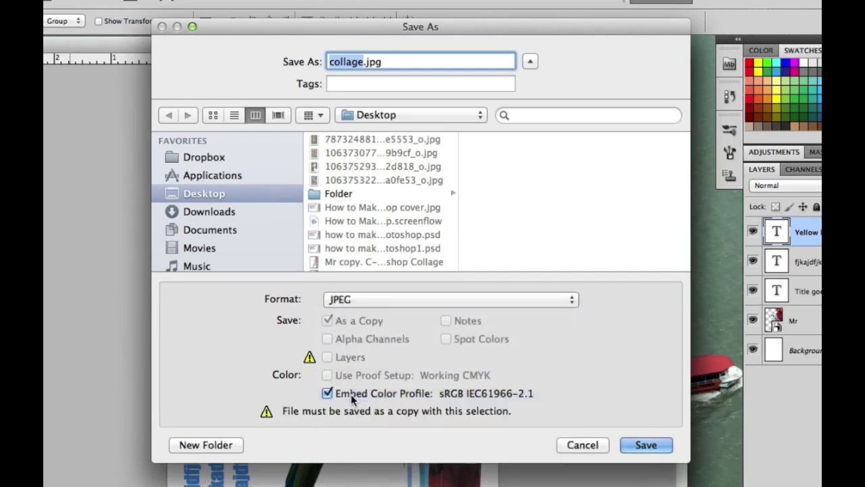
left_click(646, 445)
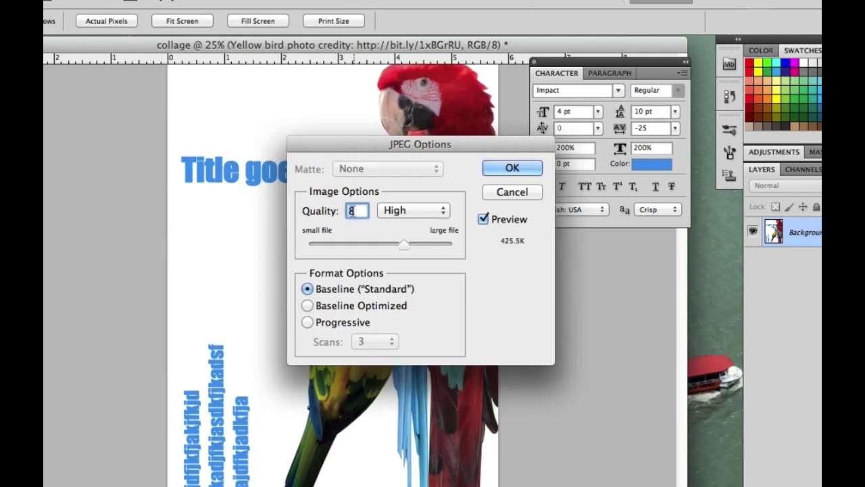
left_click(511, 167)
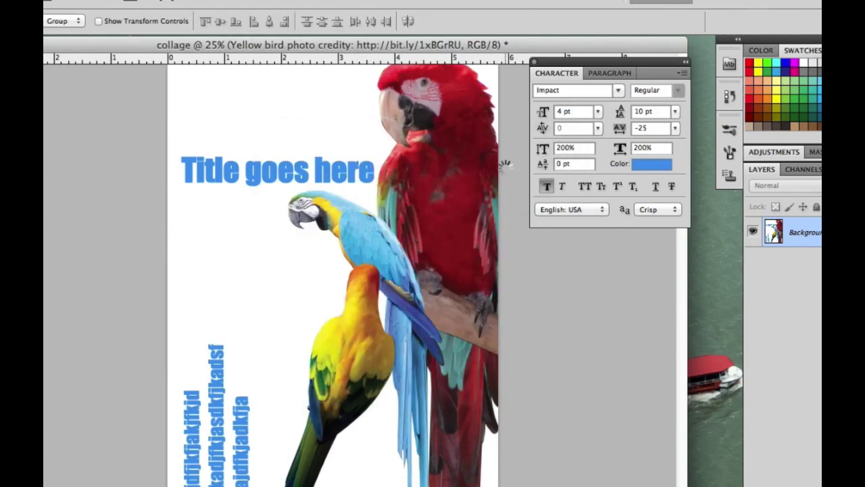
- Open the exported collage.jpg from the desktop in Preview and bring up its print settings
left_click(703, 307)
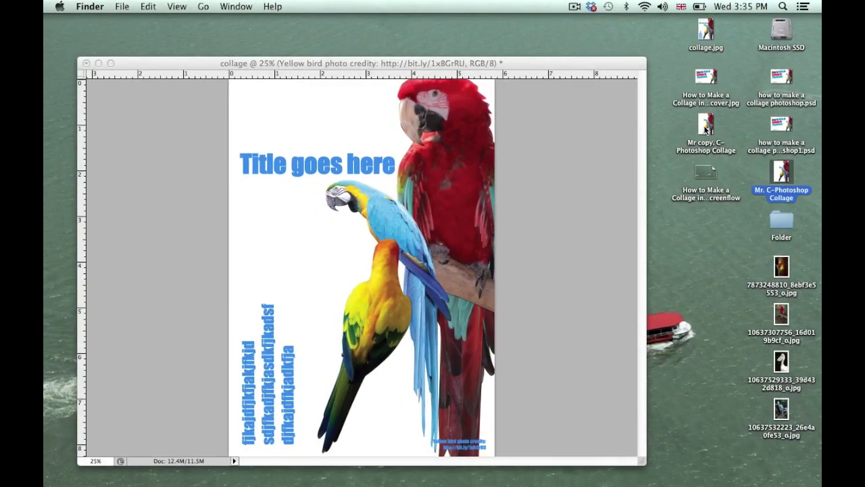
double_click(706, 33)
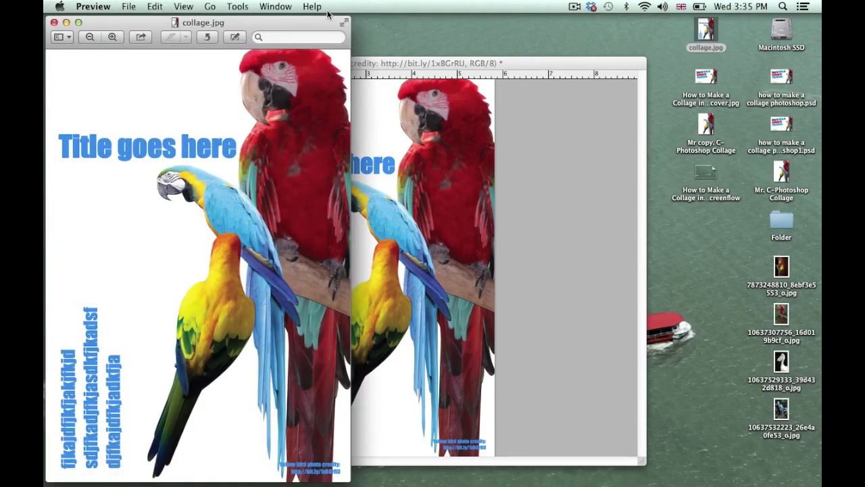
left_click_drag(292, 23, 364, 21)
key("super+p")
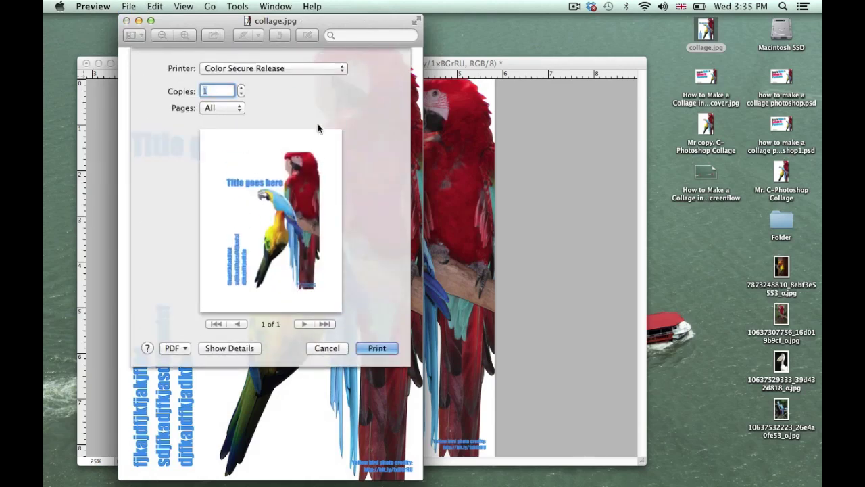